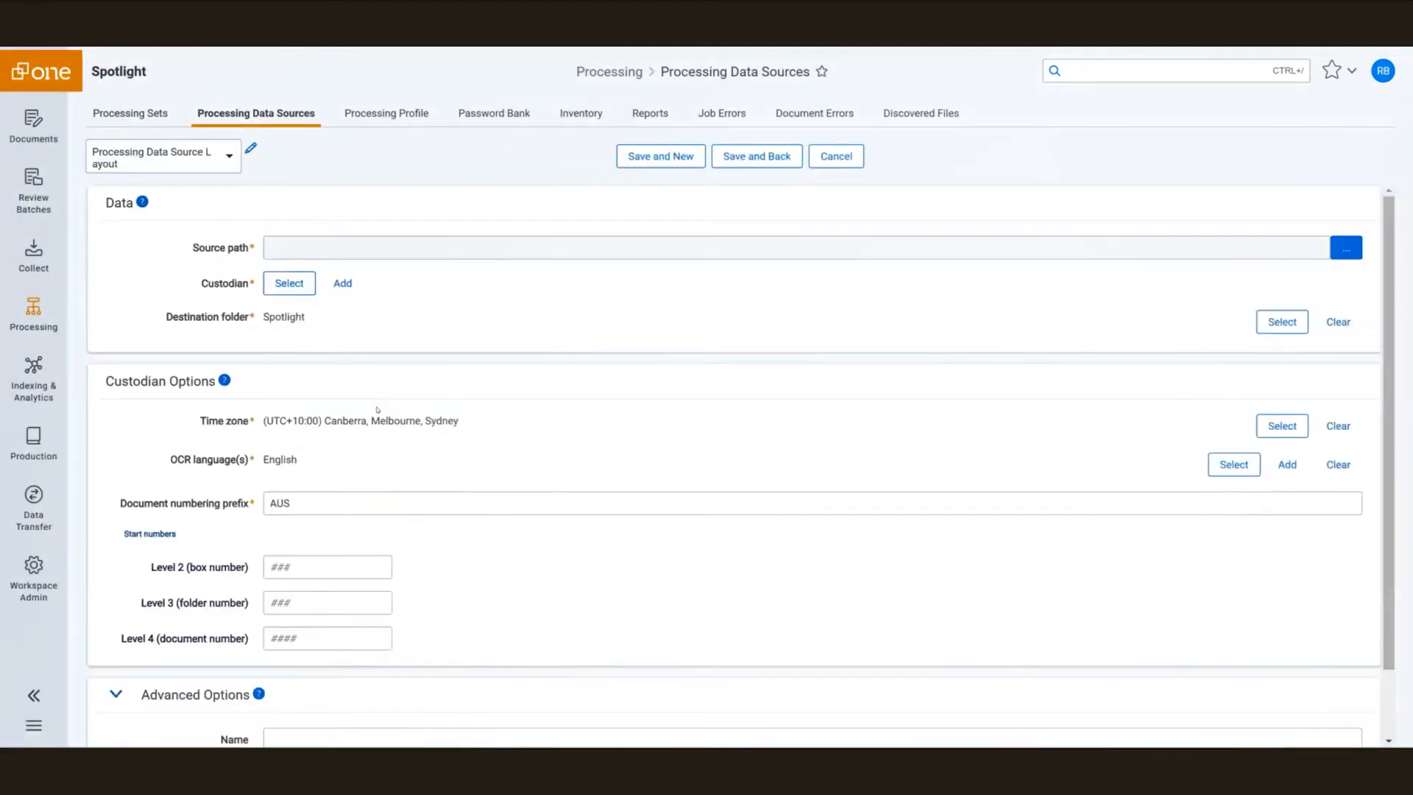
Set the source path to the 1912432 Outlook Files folder in Spotlight Collection_1911356.
click(1352, 254)
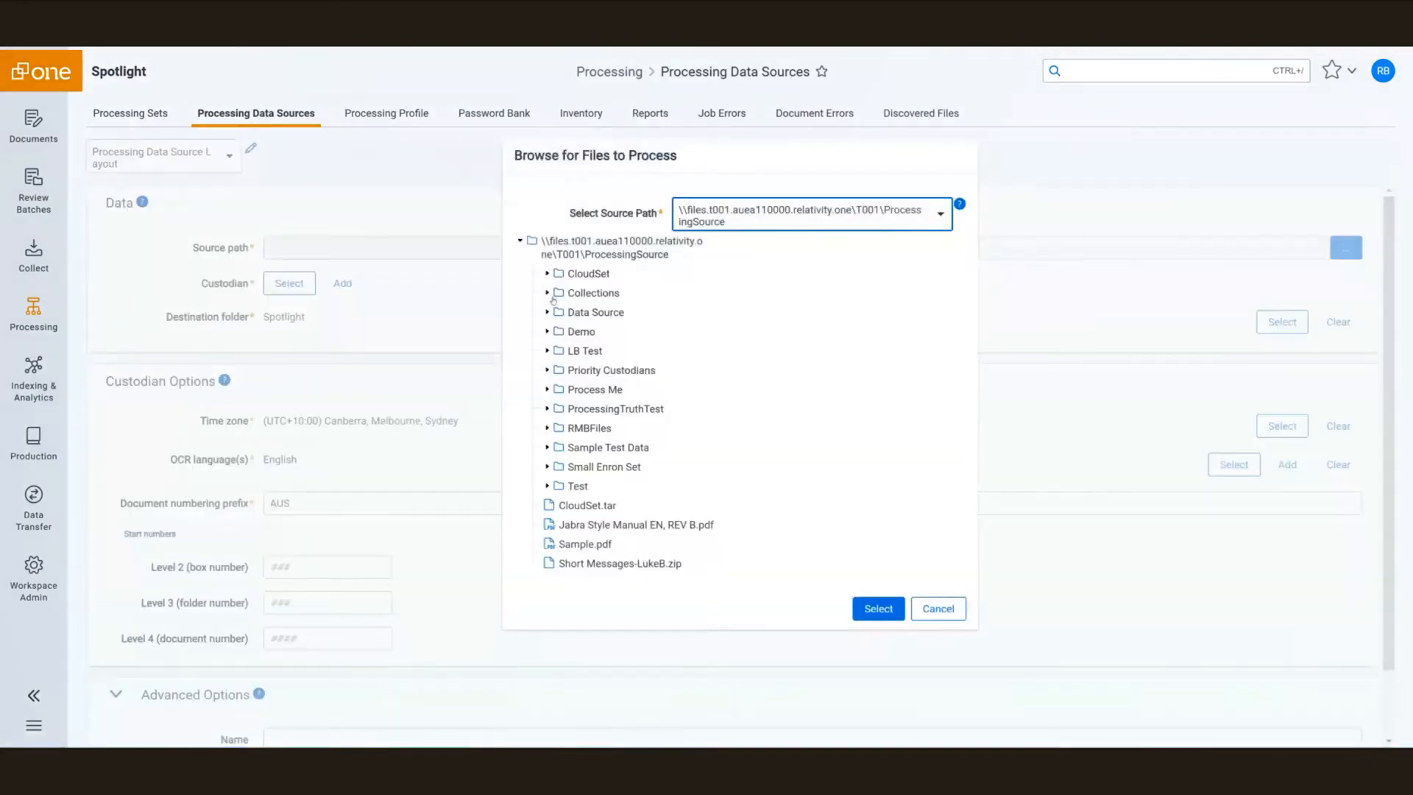
click(549, 293)
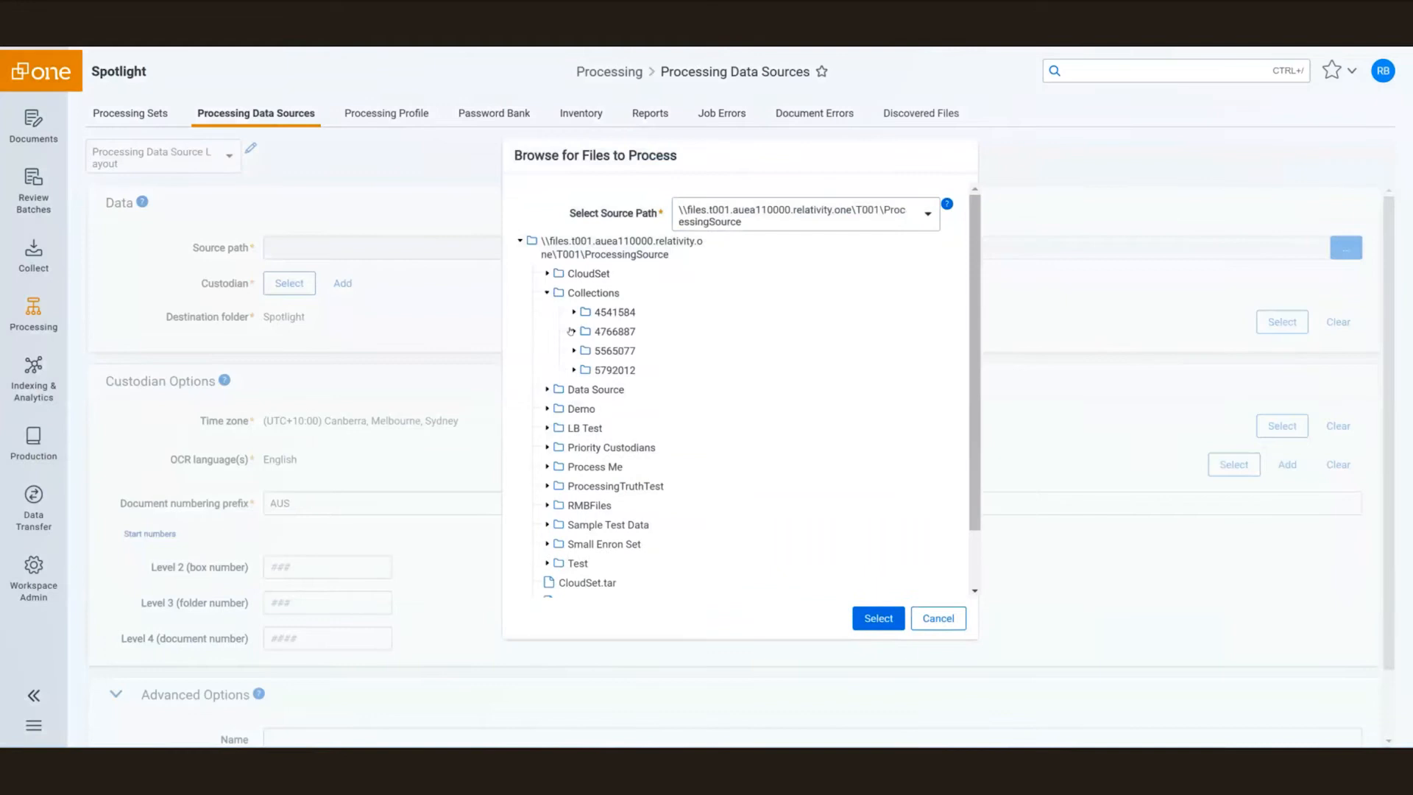
click(575, 370)
click(600, 391)
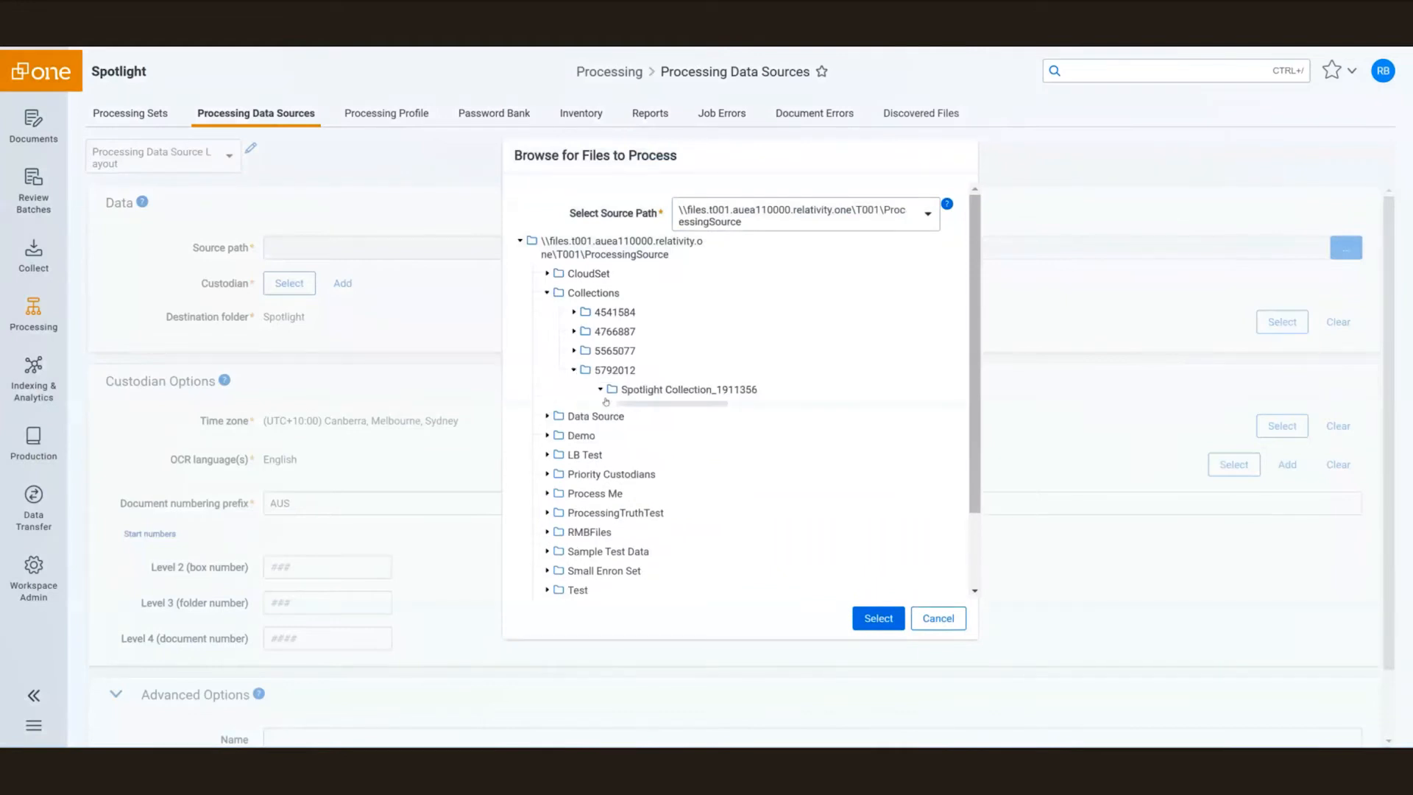
click(627, 429)
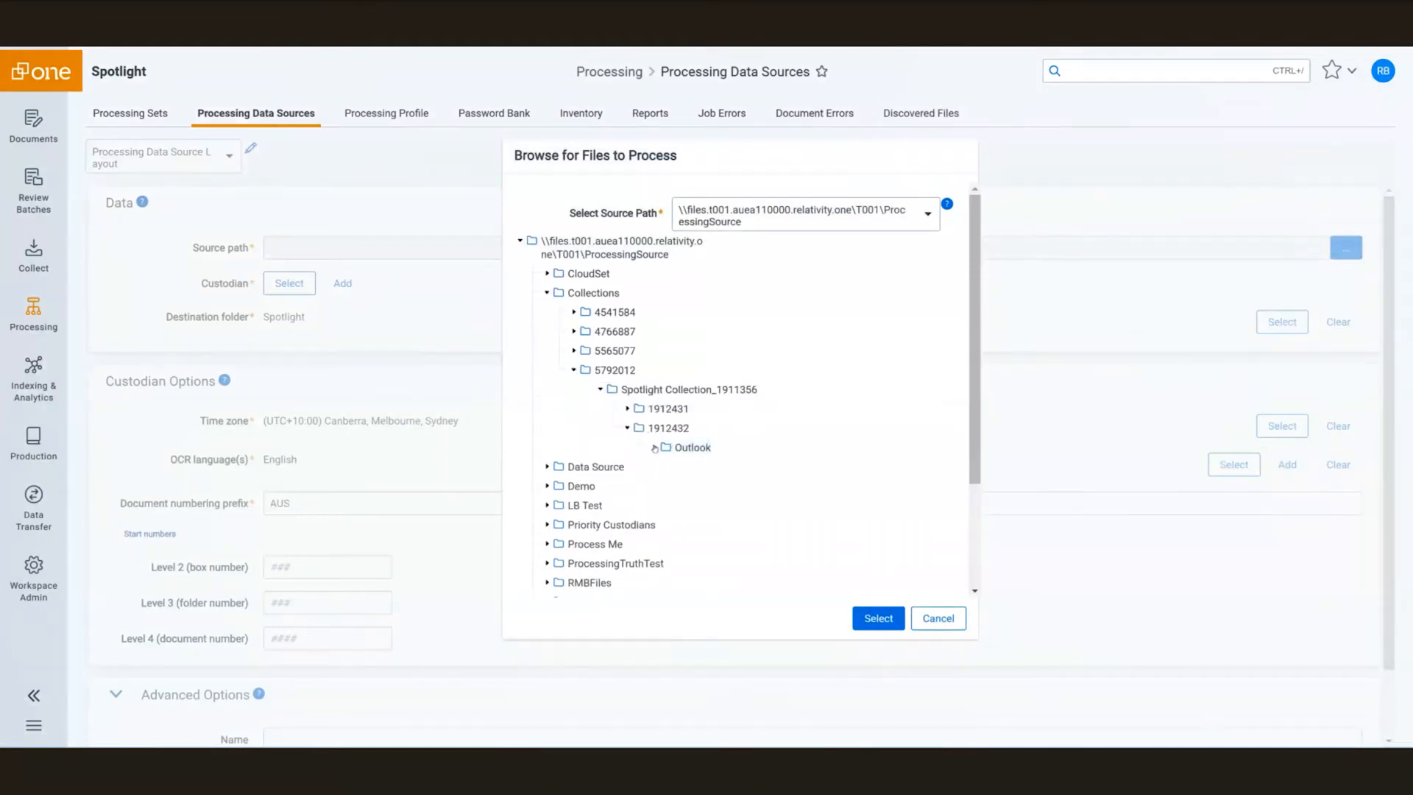
click(655, 448)
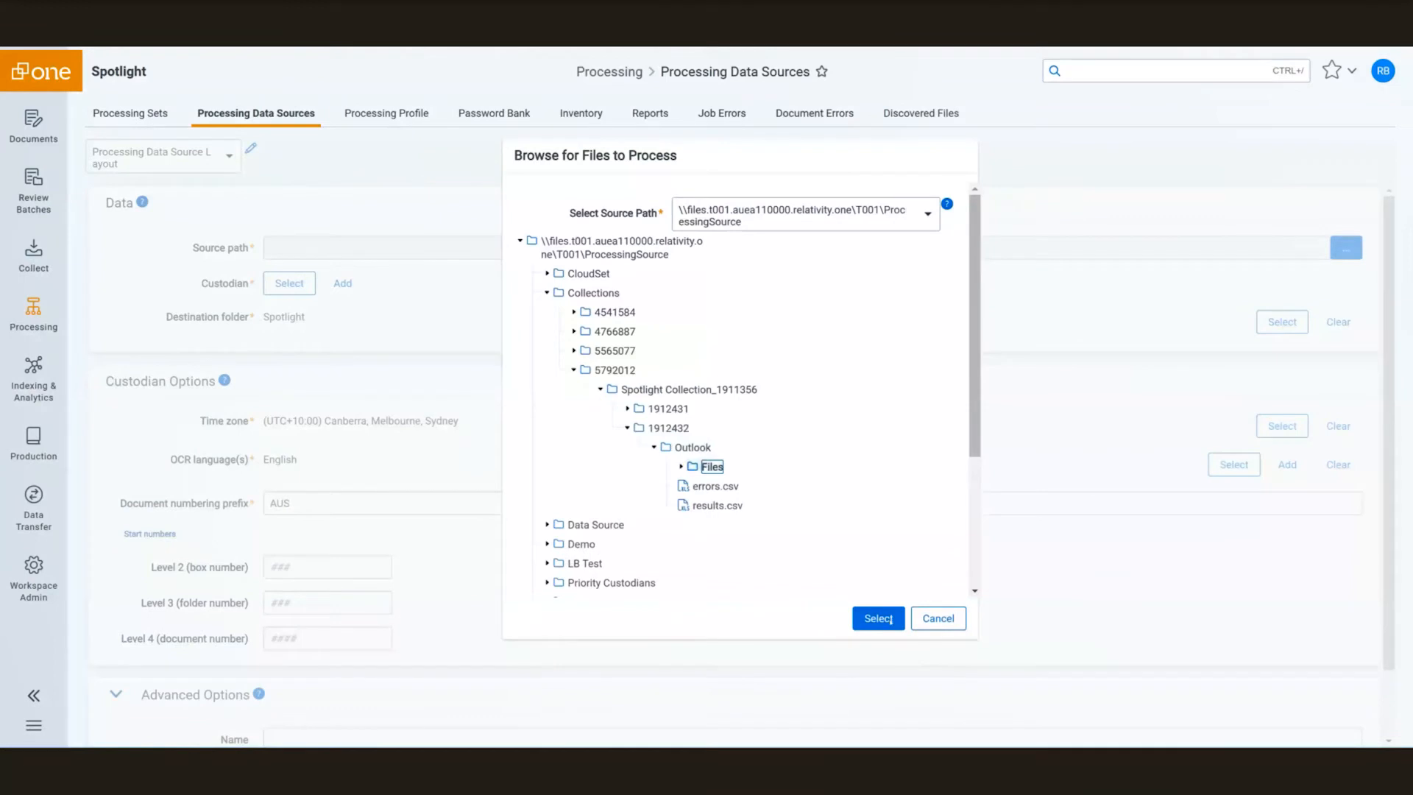
click(890, 619)
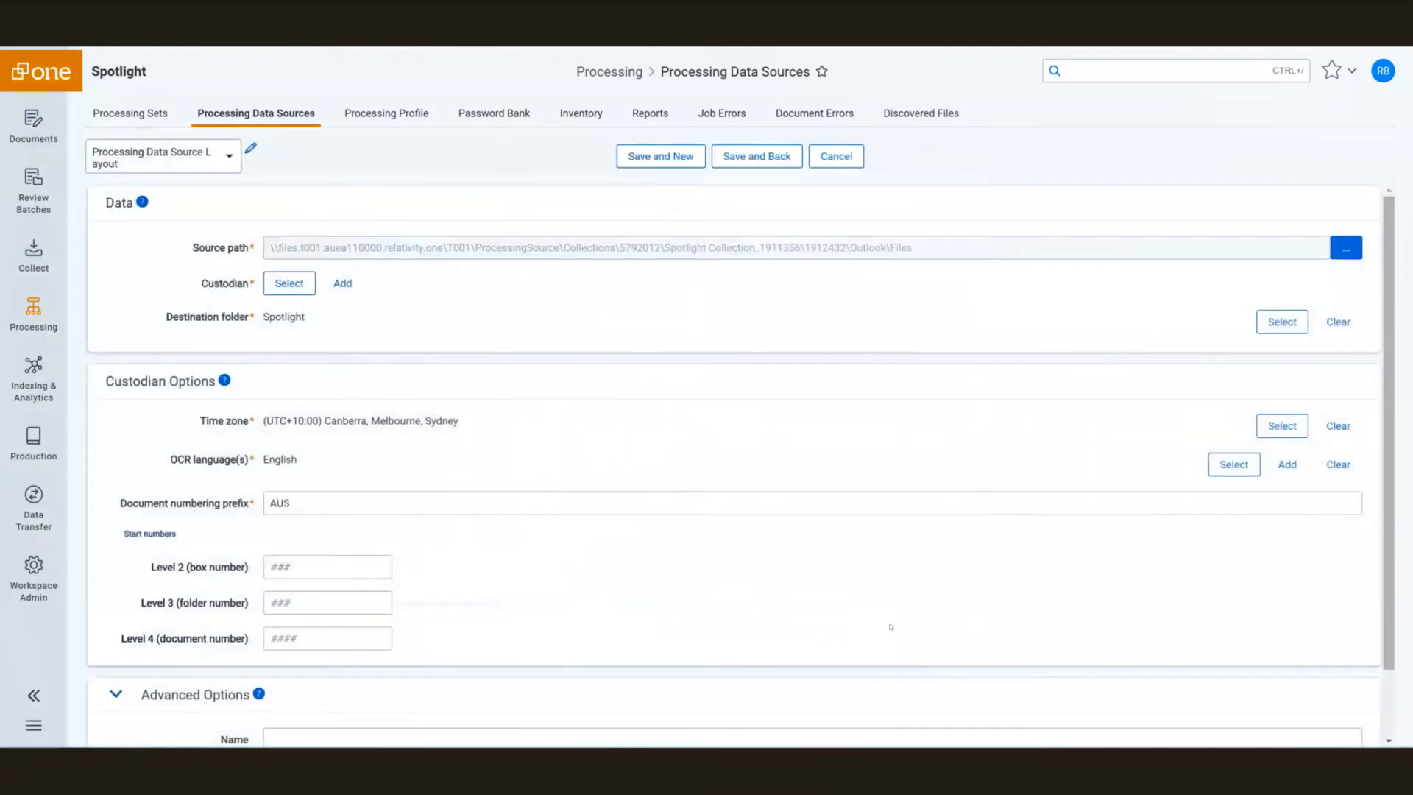
Assign the second custodian in the list to the data source.
click(274, 284)
click(422, 298)
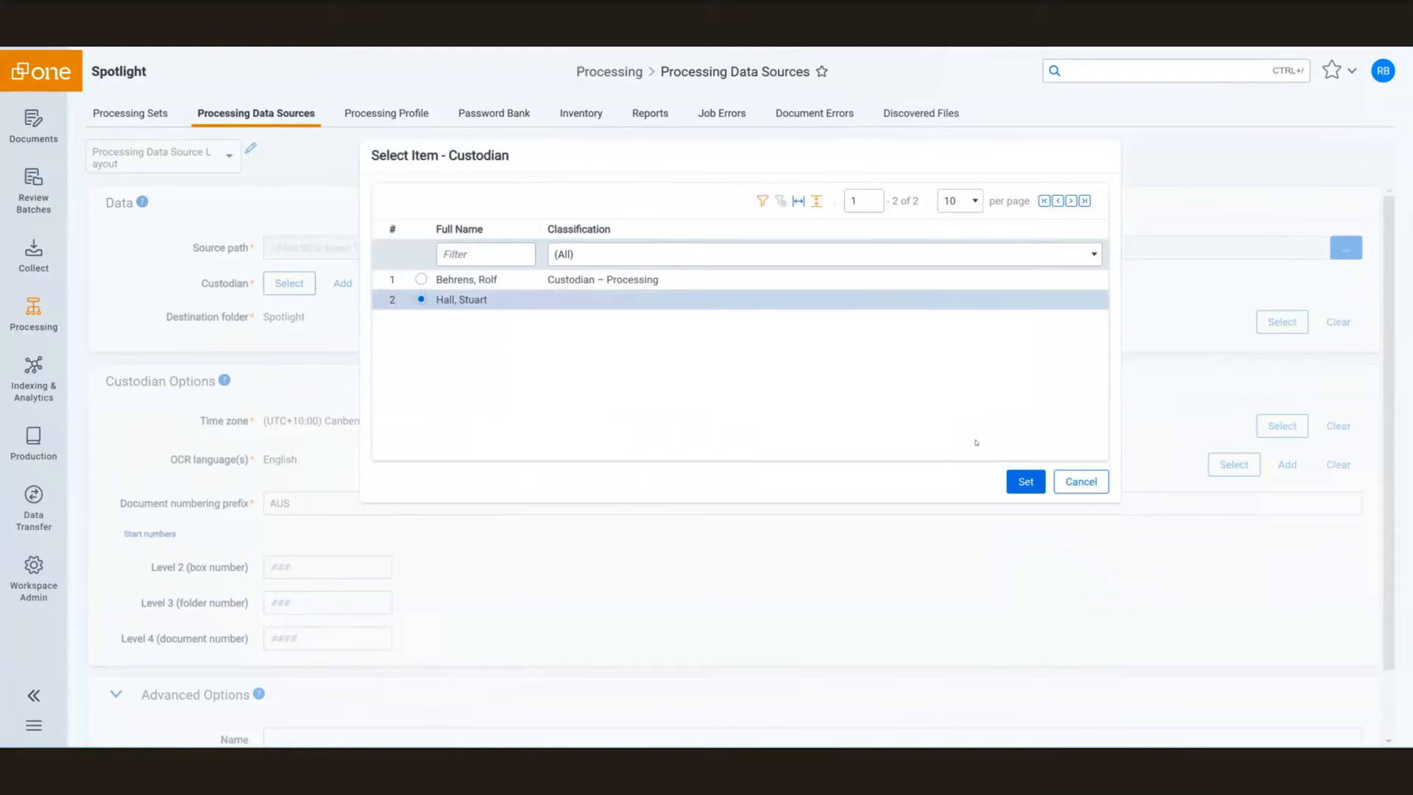
click(1026, 482)
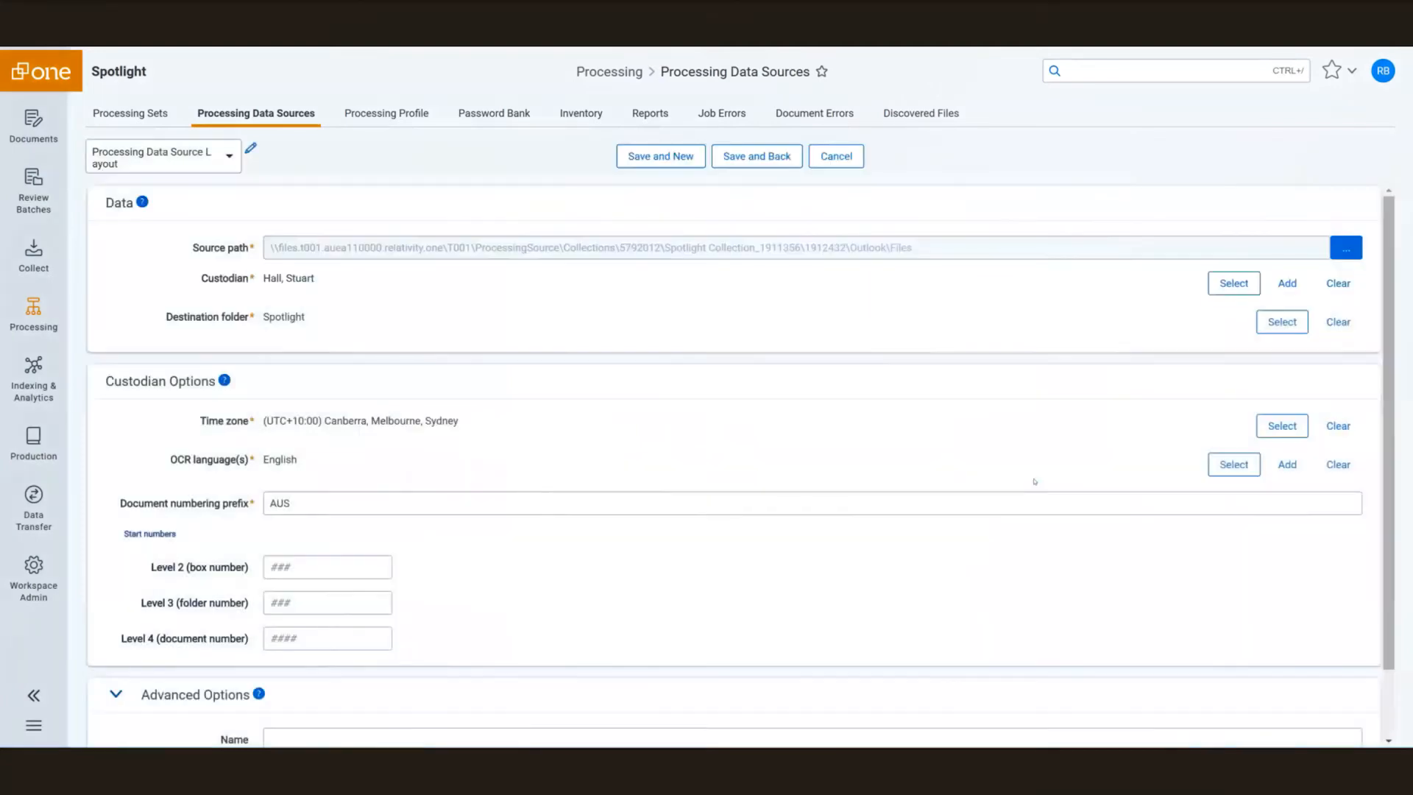
Create a custodian-named subfolder under Spotlight and make it the destination folder.
click(1283, 323)
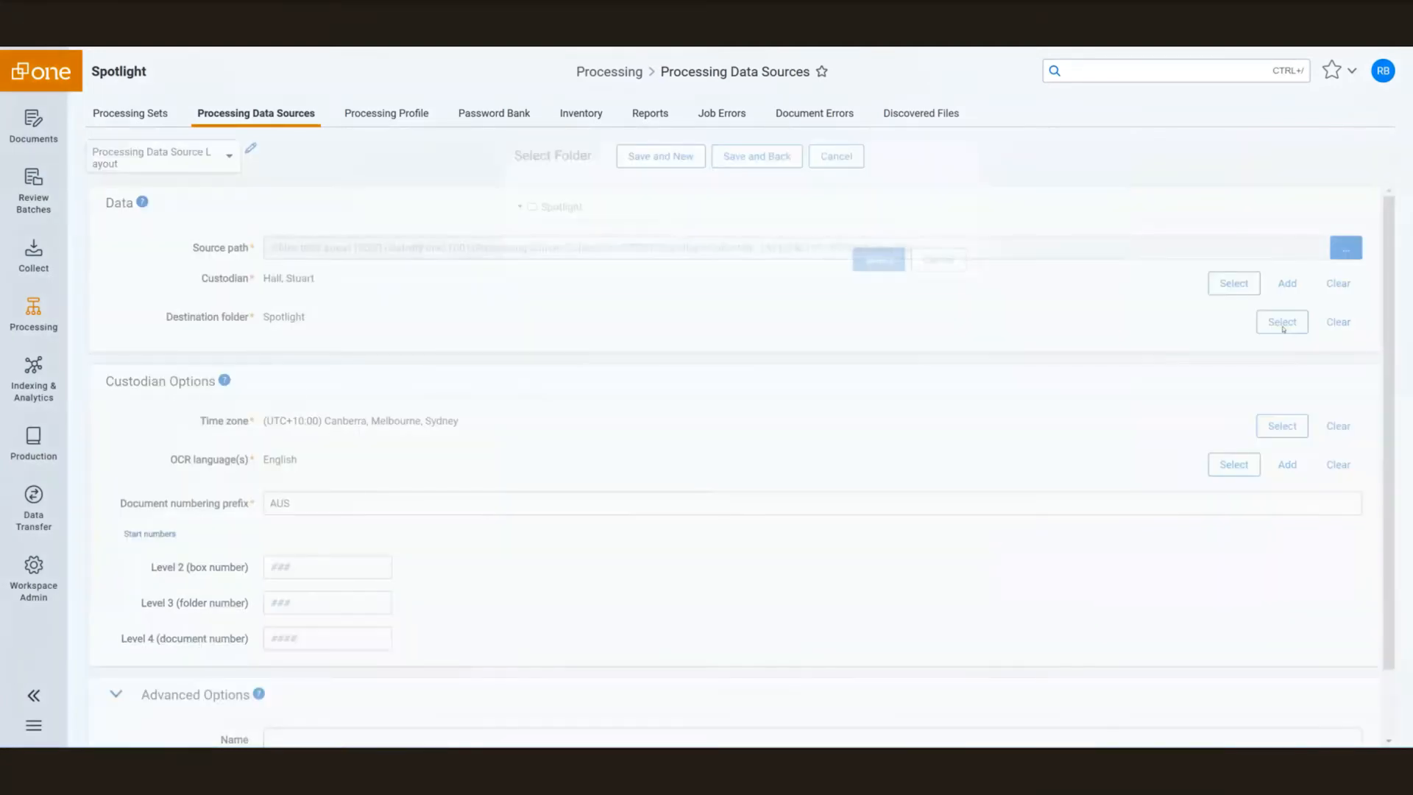
click(567, 208)
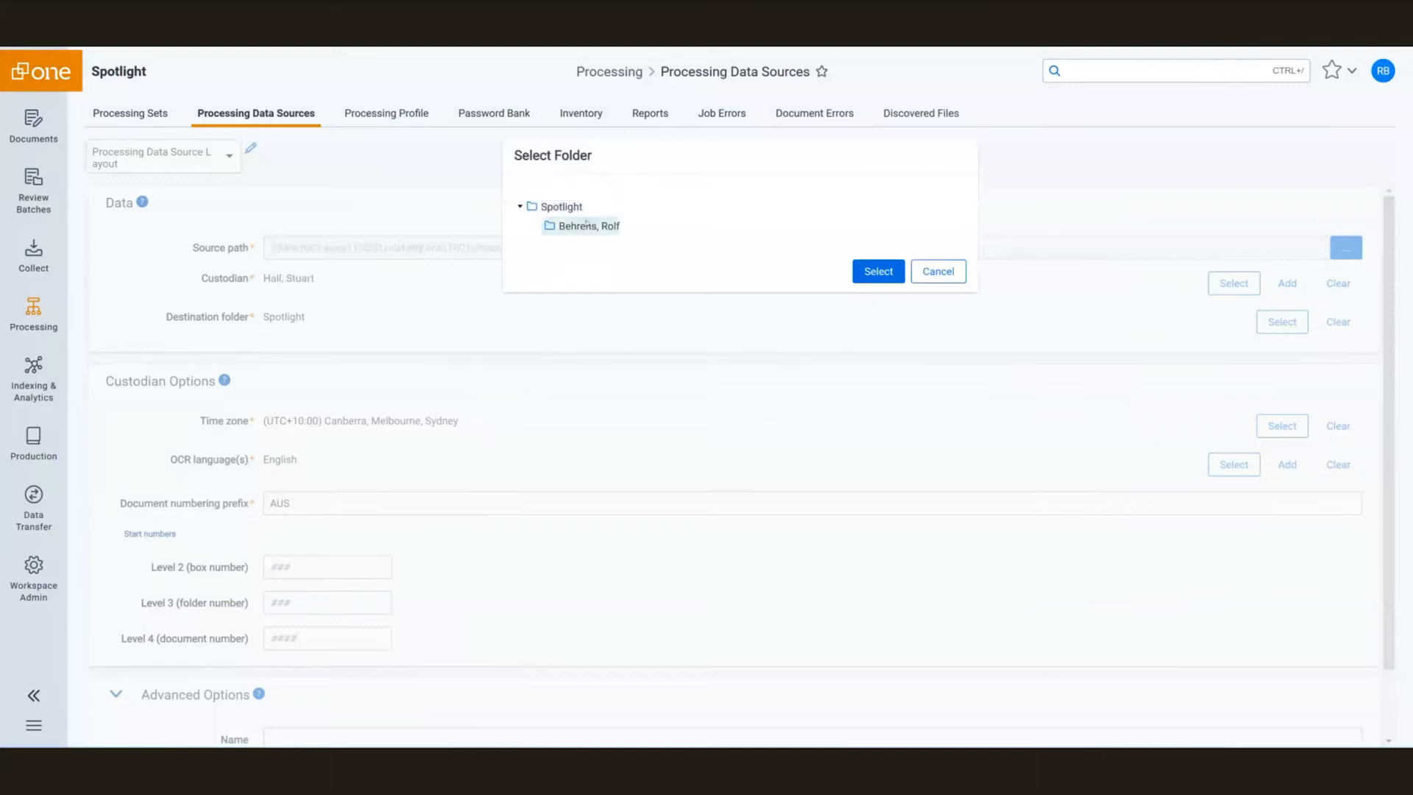
click(590, 251)
key(ctrl+a)
key(BackSpace)
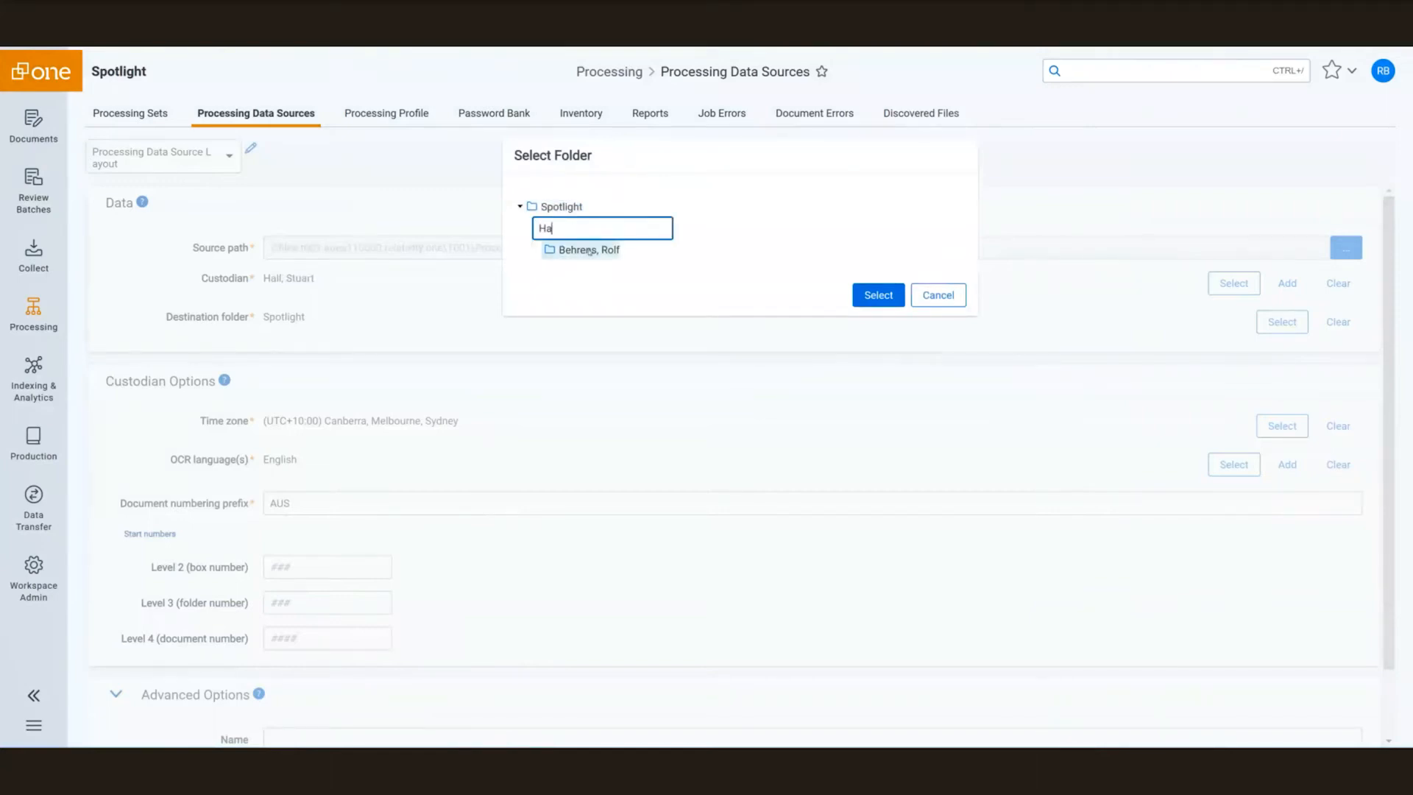
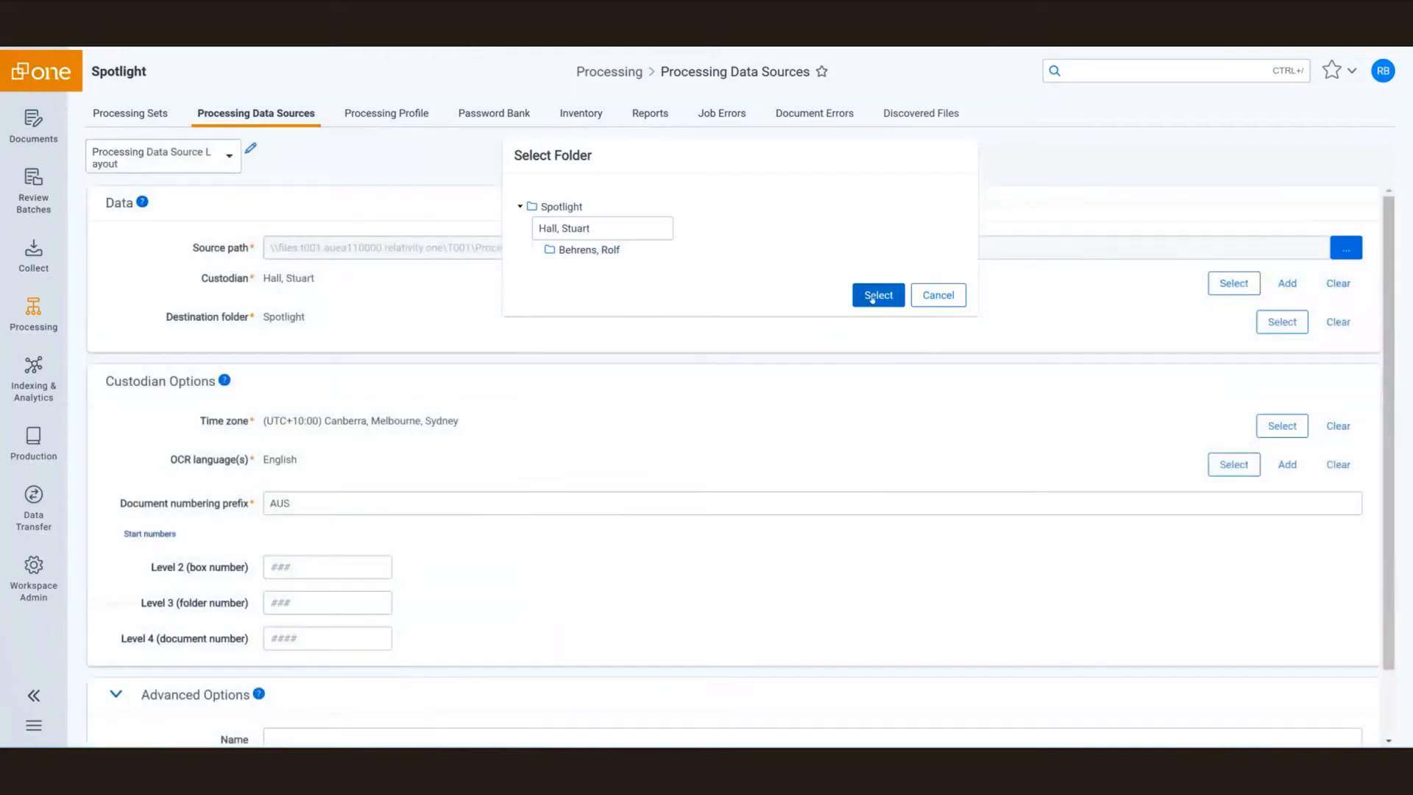
click(872, 297)
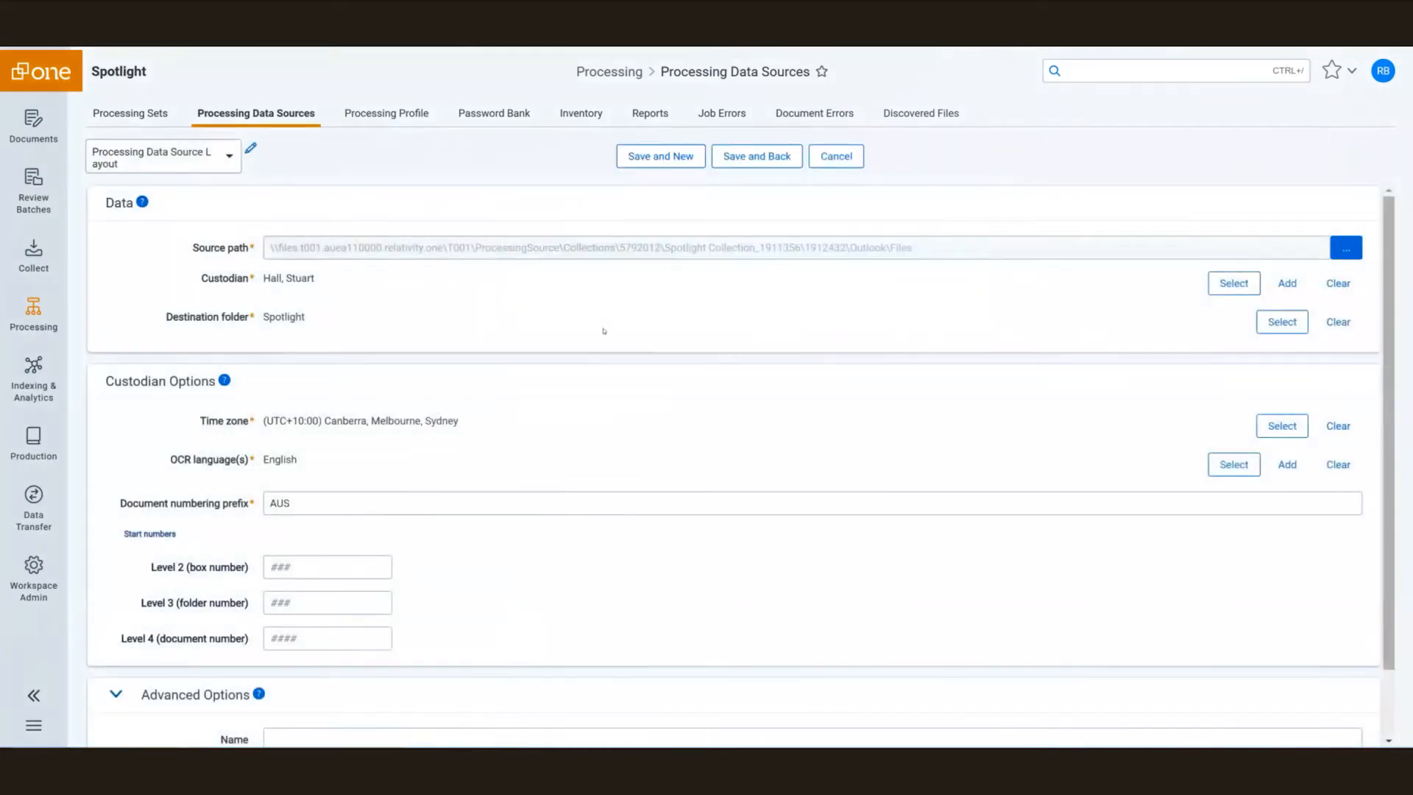
click(1283, 323)
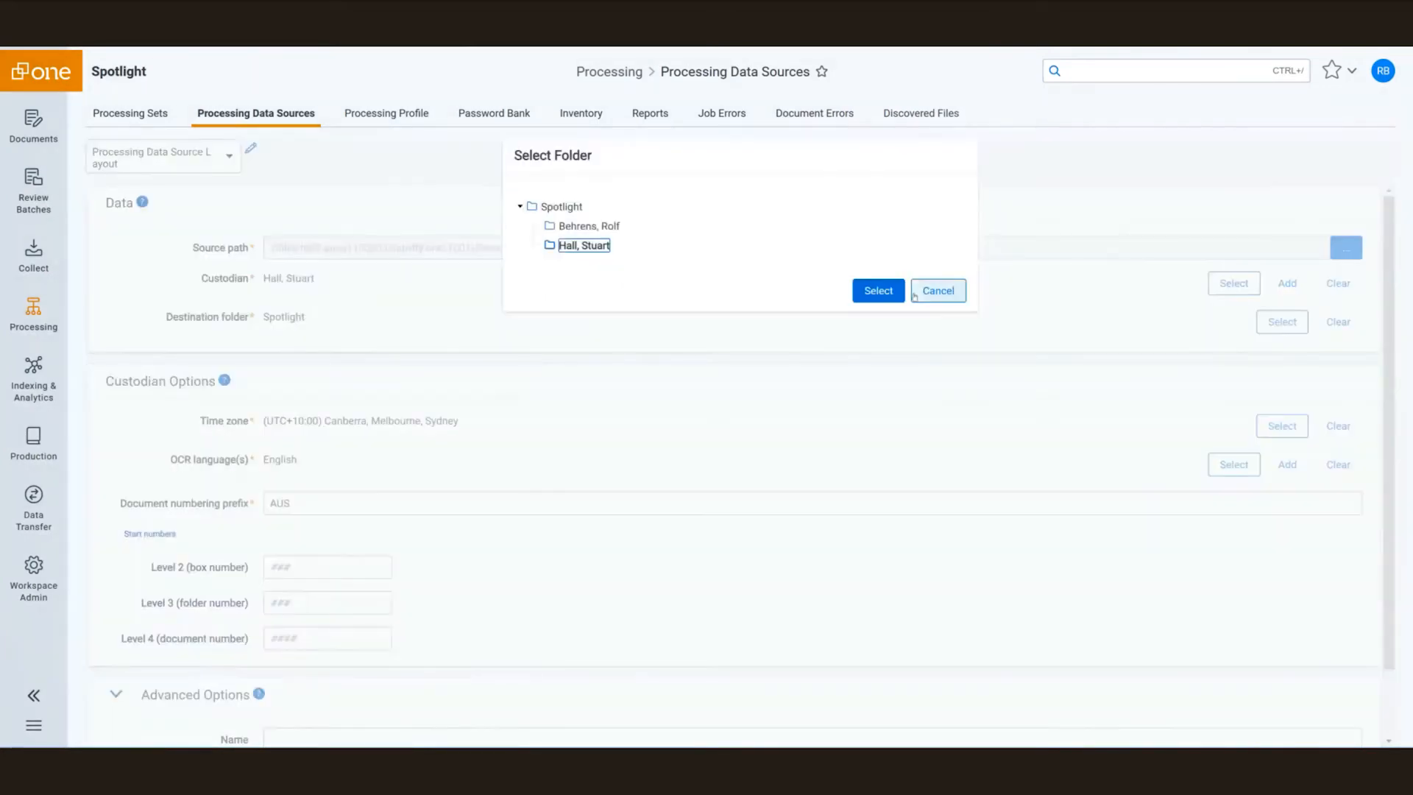
click(879, 292)
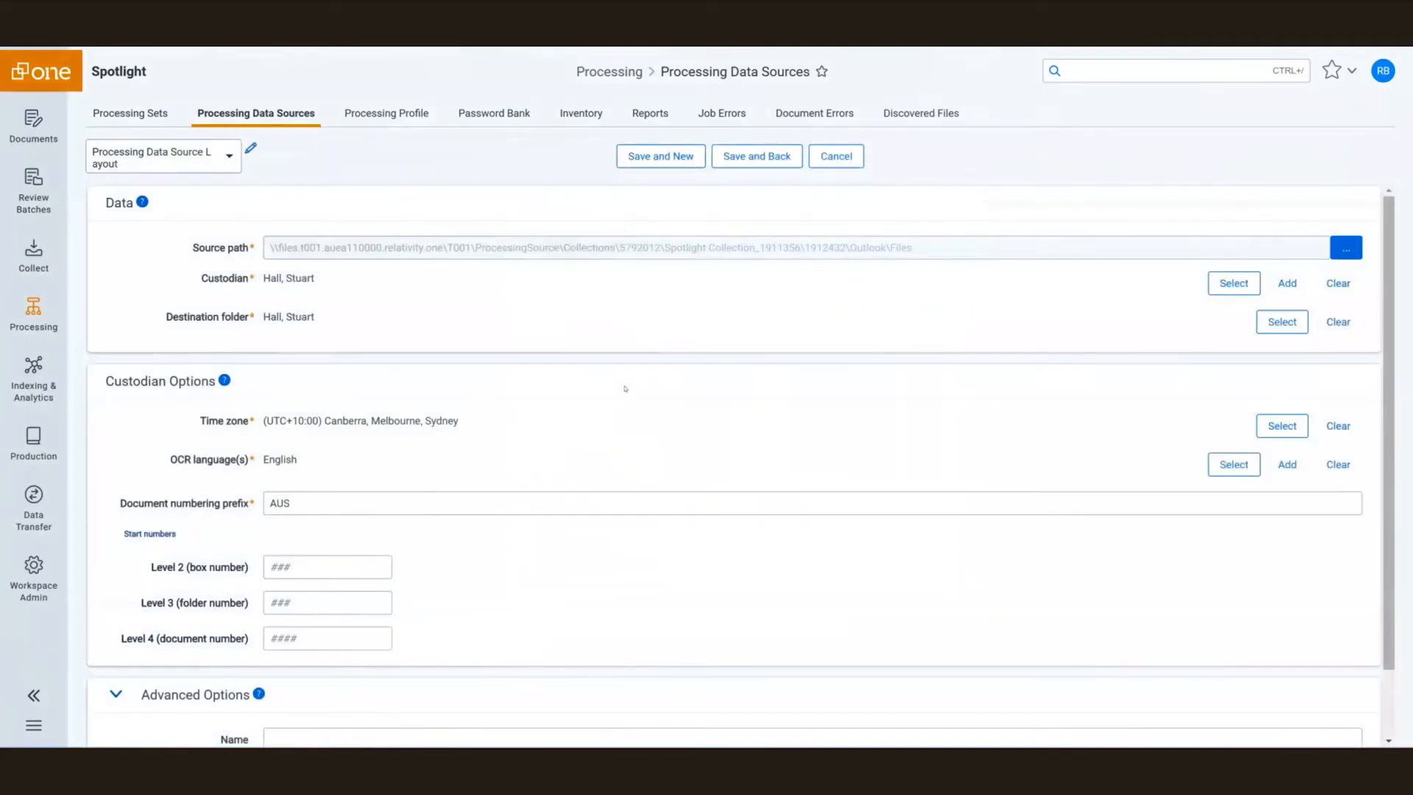
Enter start numbers 2, 1 and 1 for box, folder and document, then save and go back.
click(347, 566)
text(2)
key(Tab)
text(1)
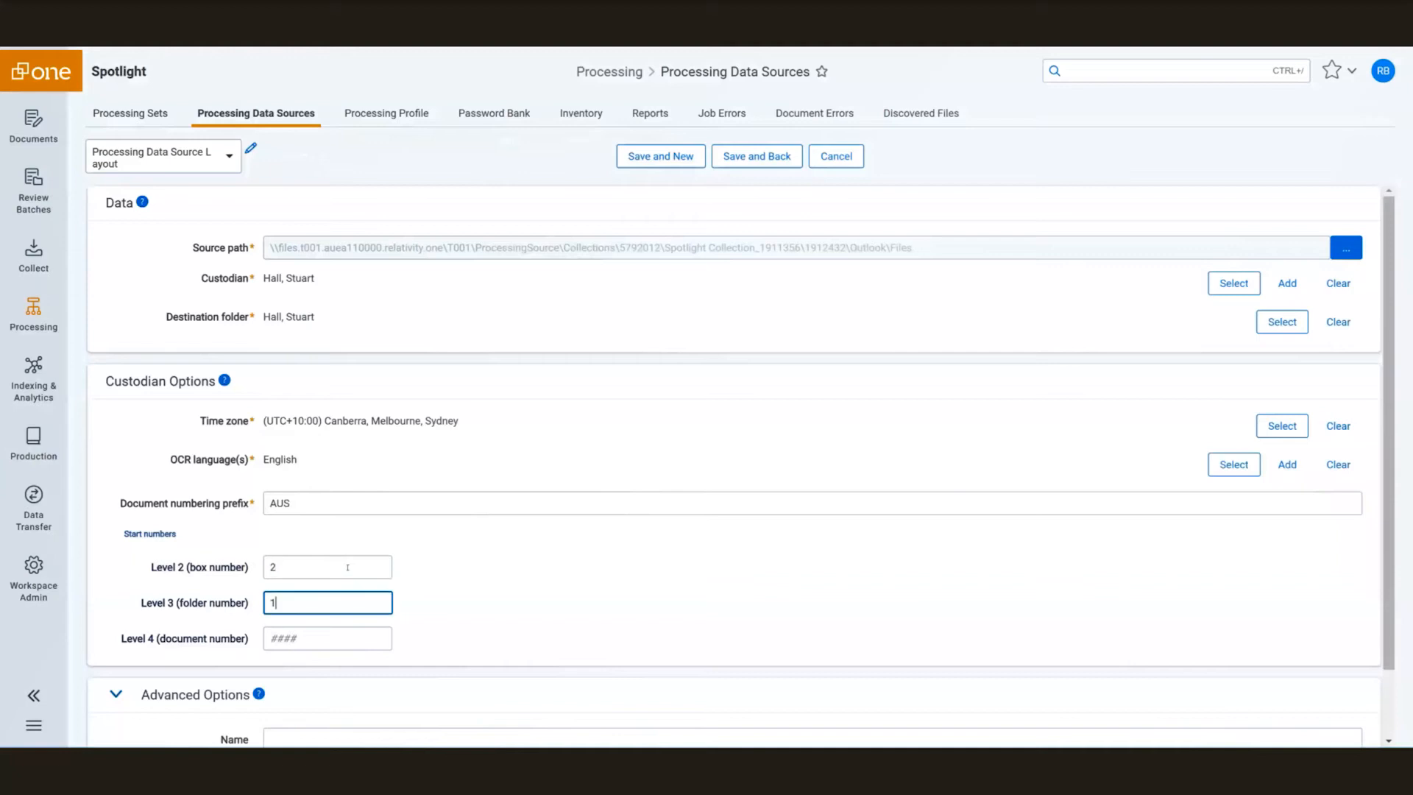
key(Tab)
text(1)
key(Tab)
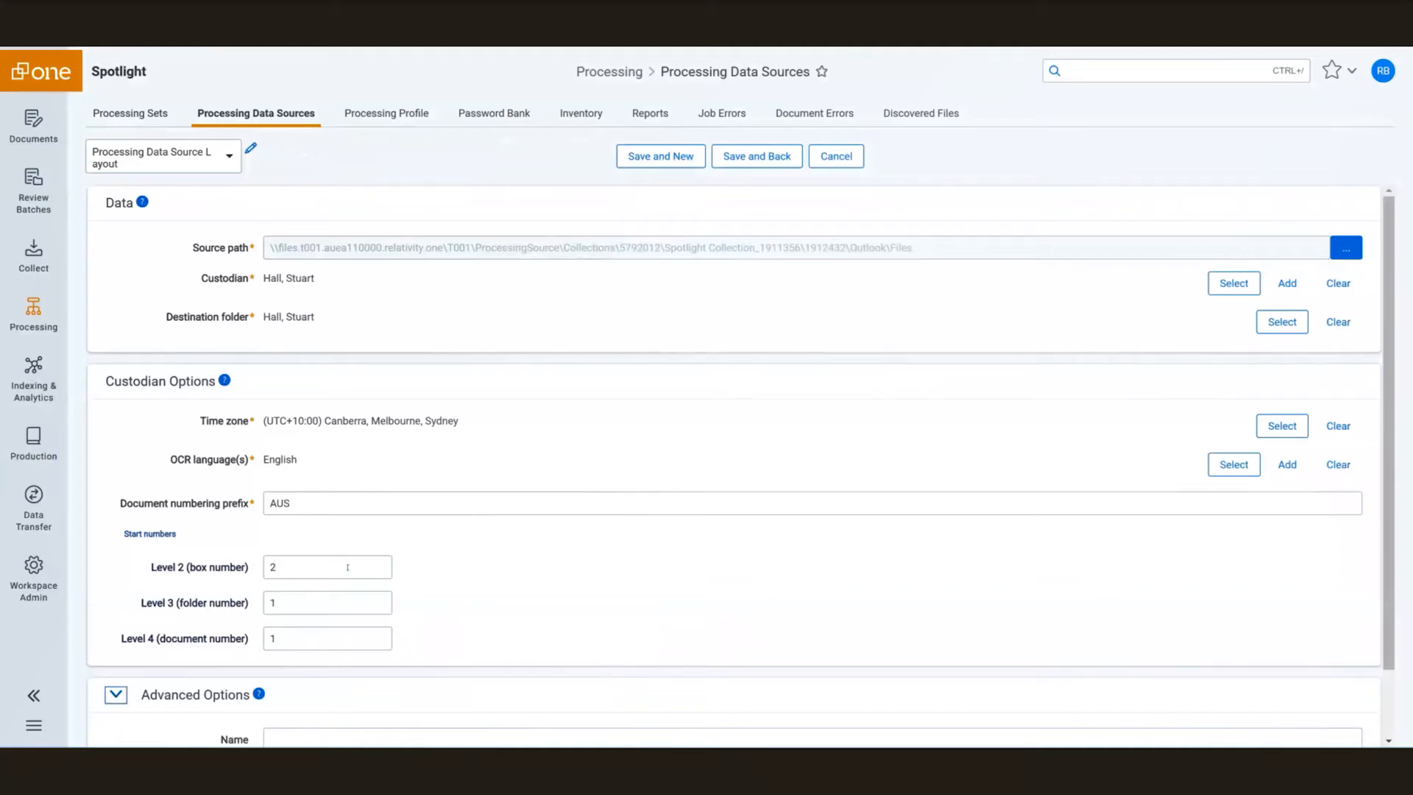
scroll(404, 600, down, 1)
scroll(500, 353, up, 1)
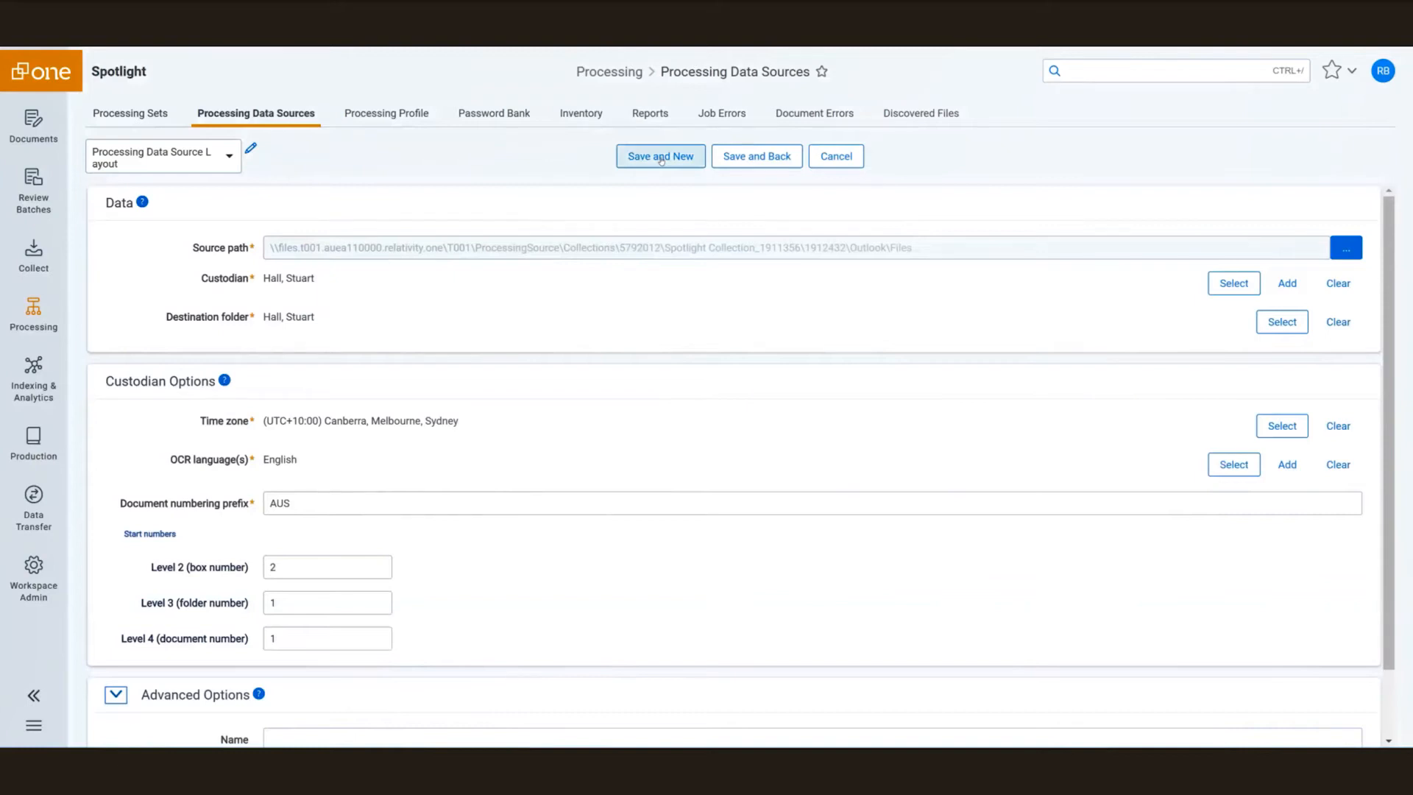
click(740, 158)
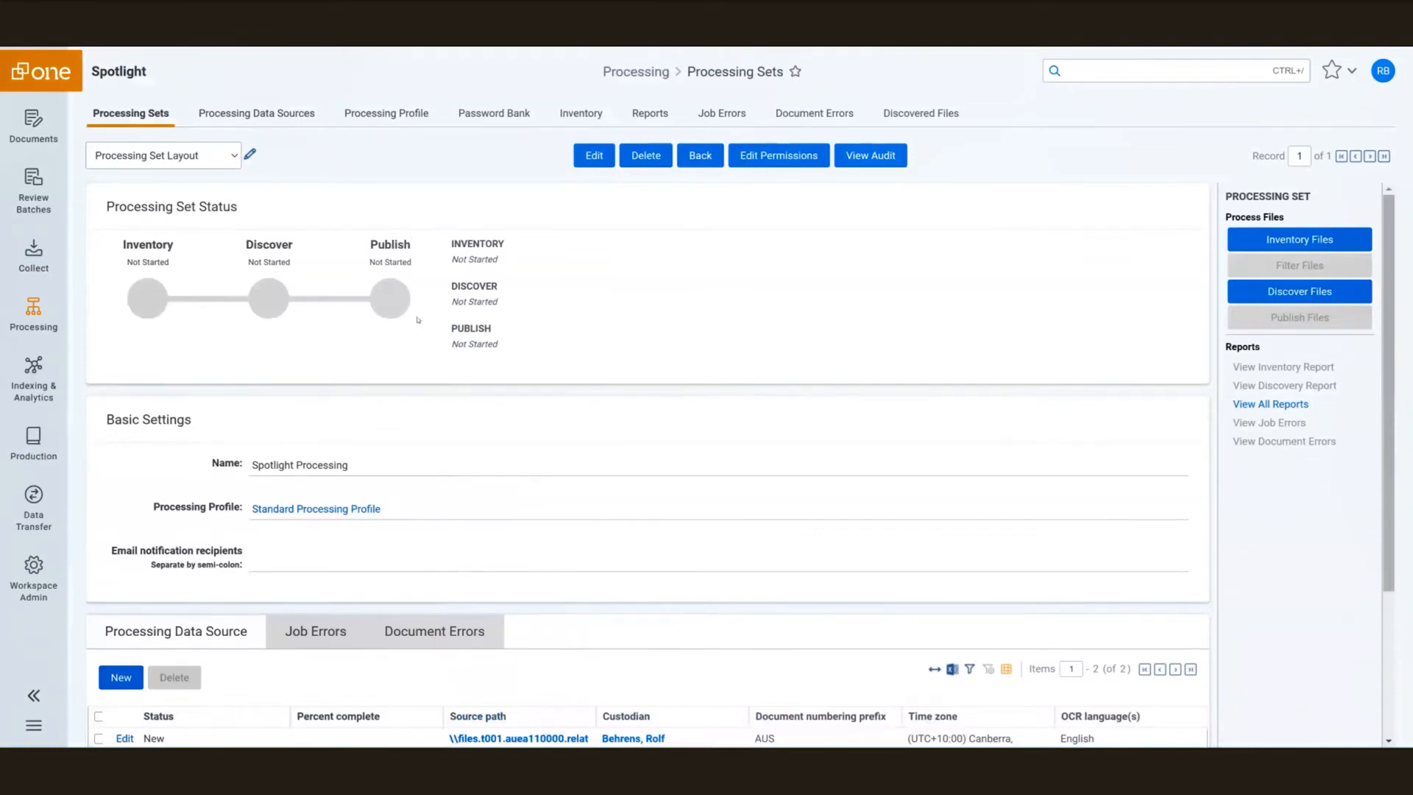
scroll(607, 349, down, 1)
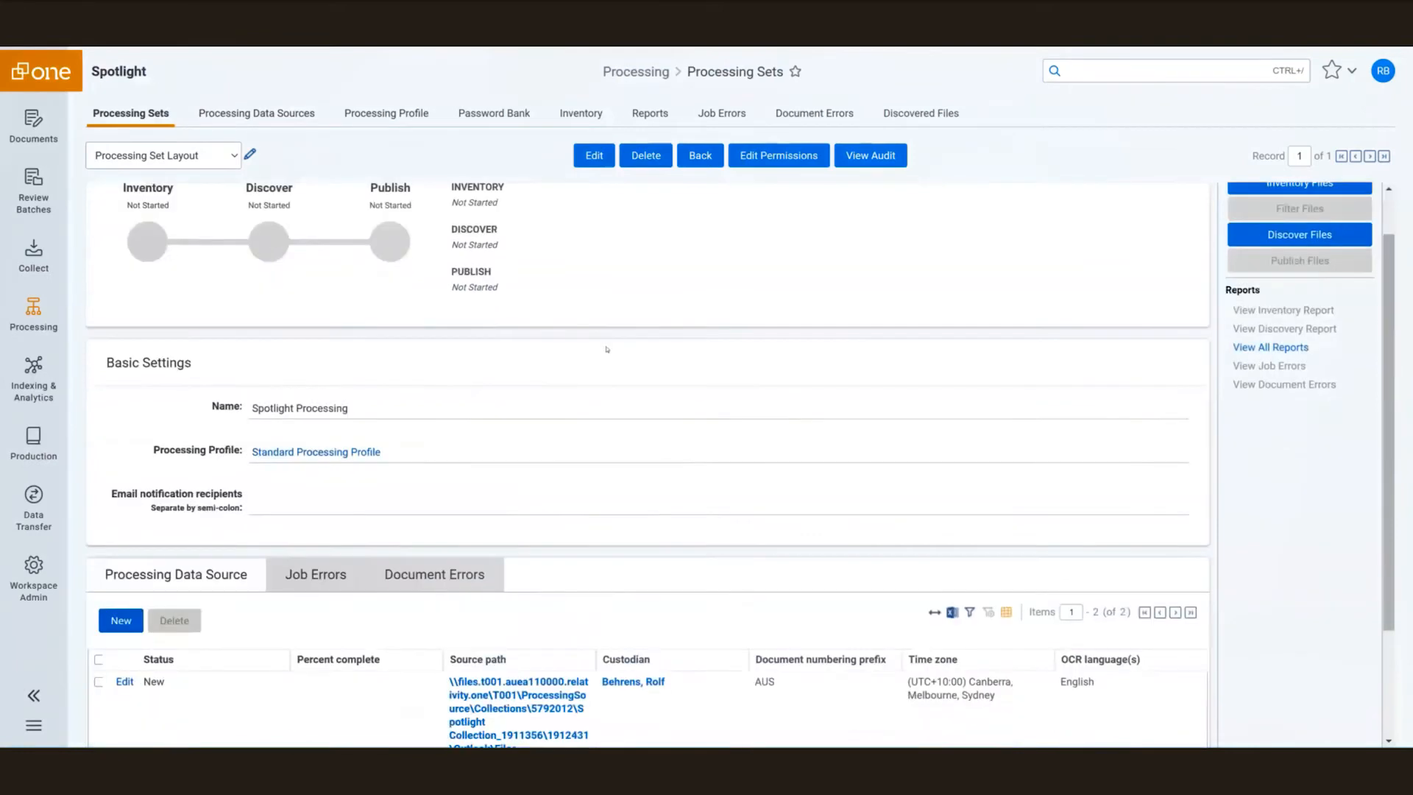
scroll(607, 349, down, 2)
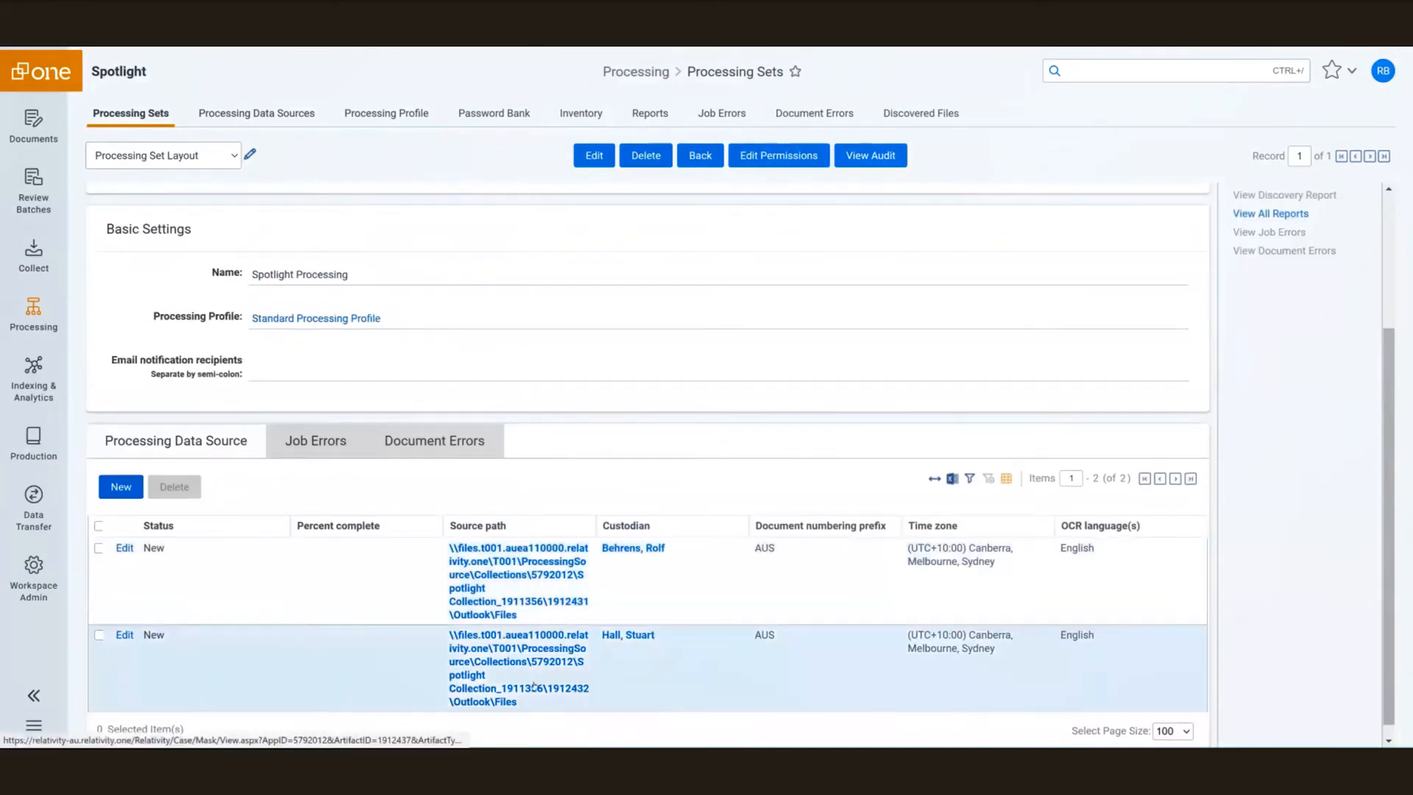
scroll(580, 649, up, 3)
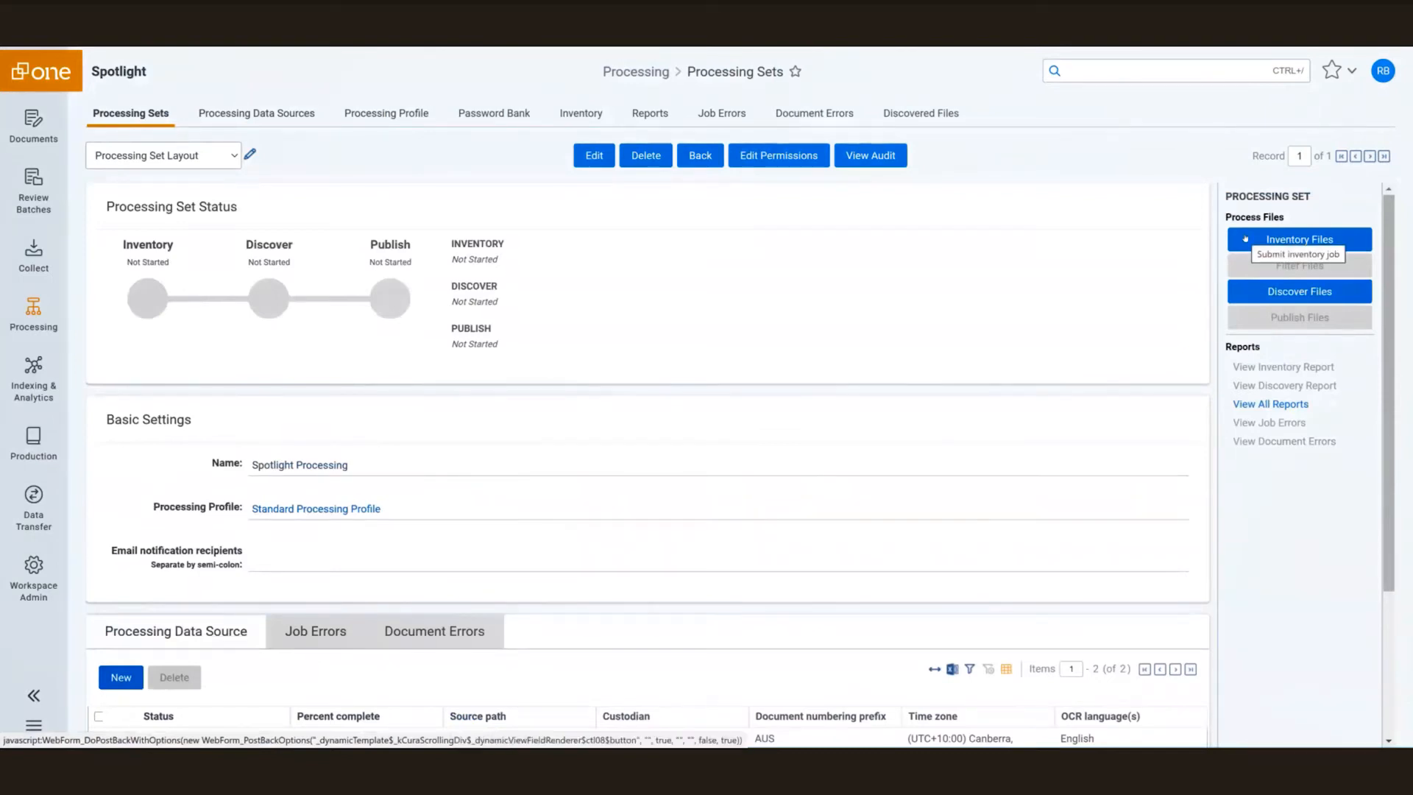
click(1258, 297)
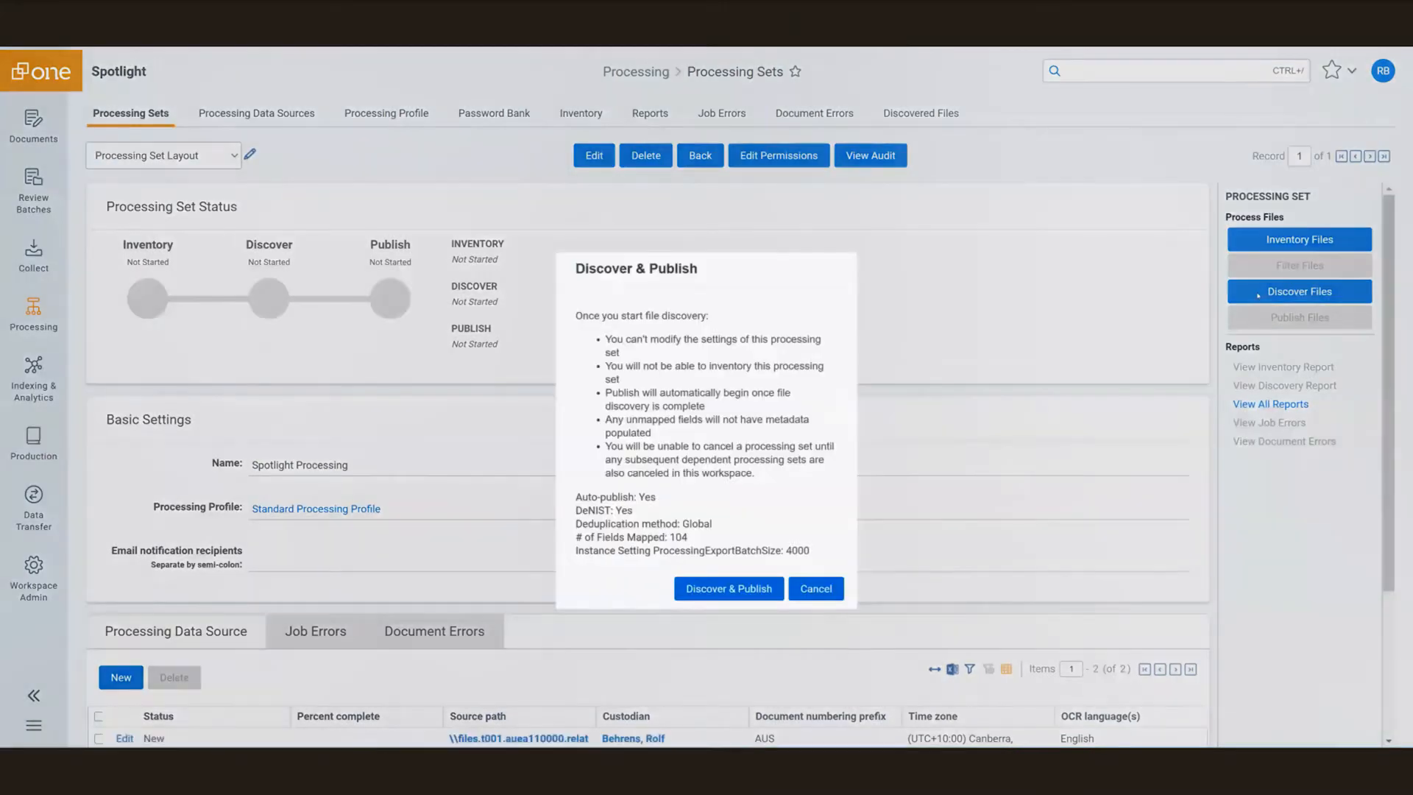
Confirm Discover & Publish so both data sources begin processing, skipping Inventory.
click(732, 591)
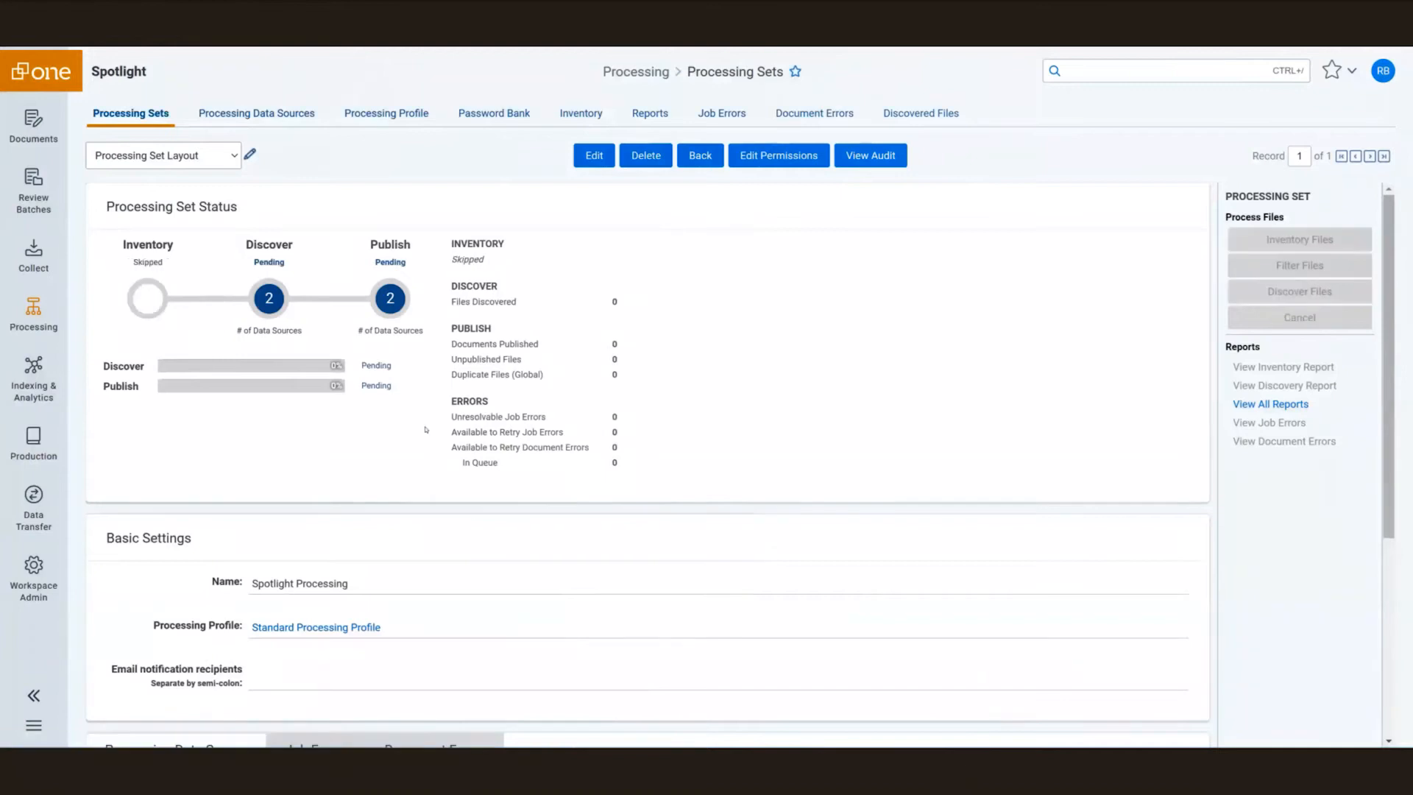
Scroll through the data source grid to watch both sources move from Waiting to Initializing.
scroll(425, 430, down, 3)
scroll(426, 430, down, 1)
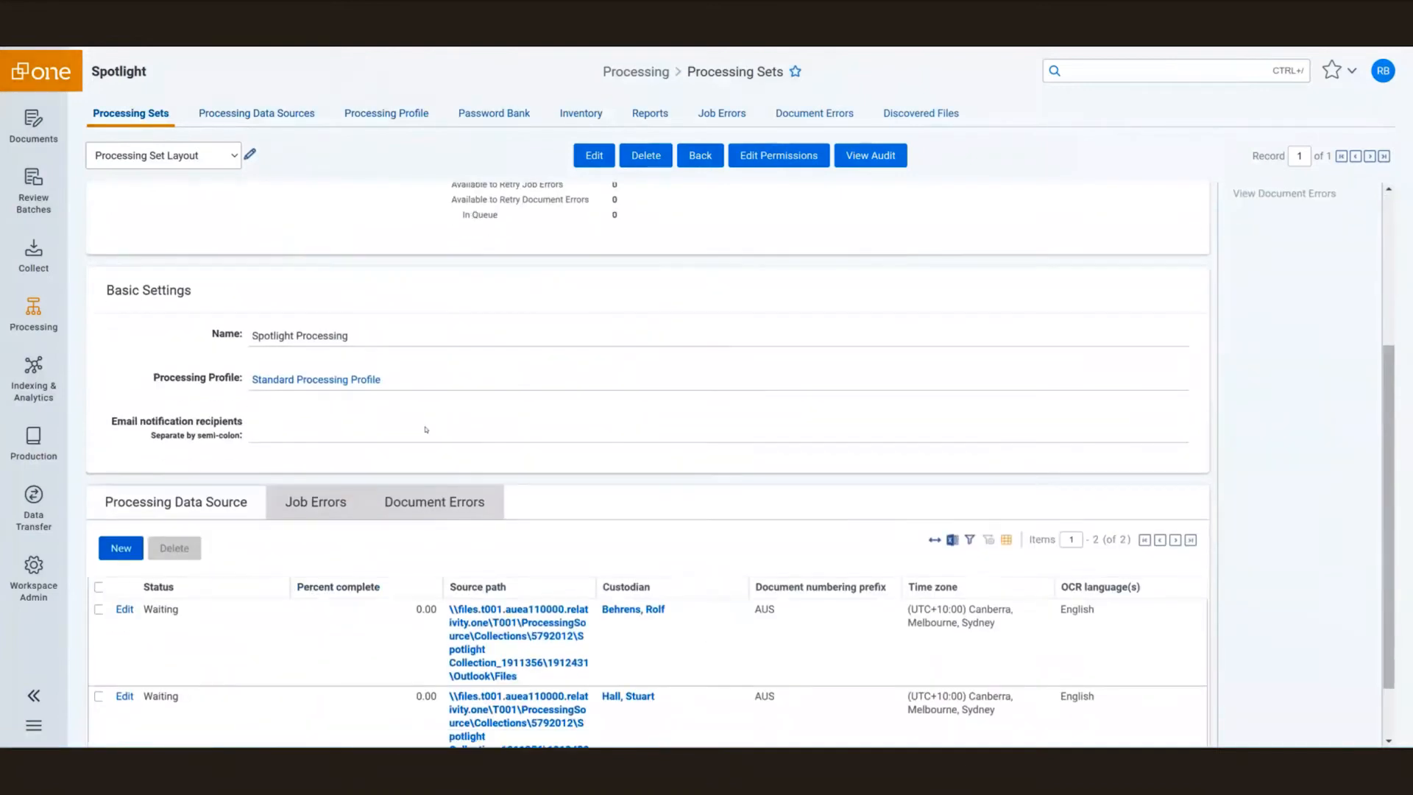
scroll(412, 530, down, 1)
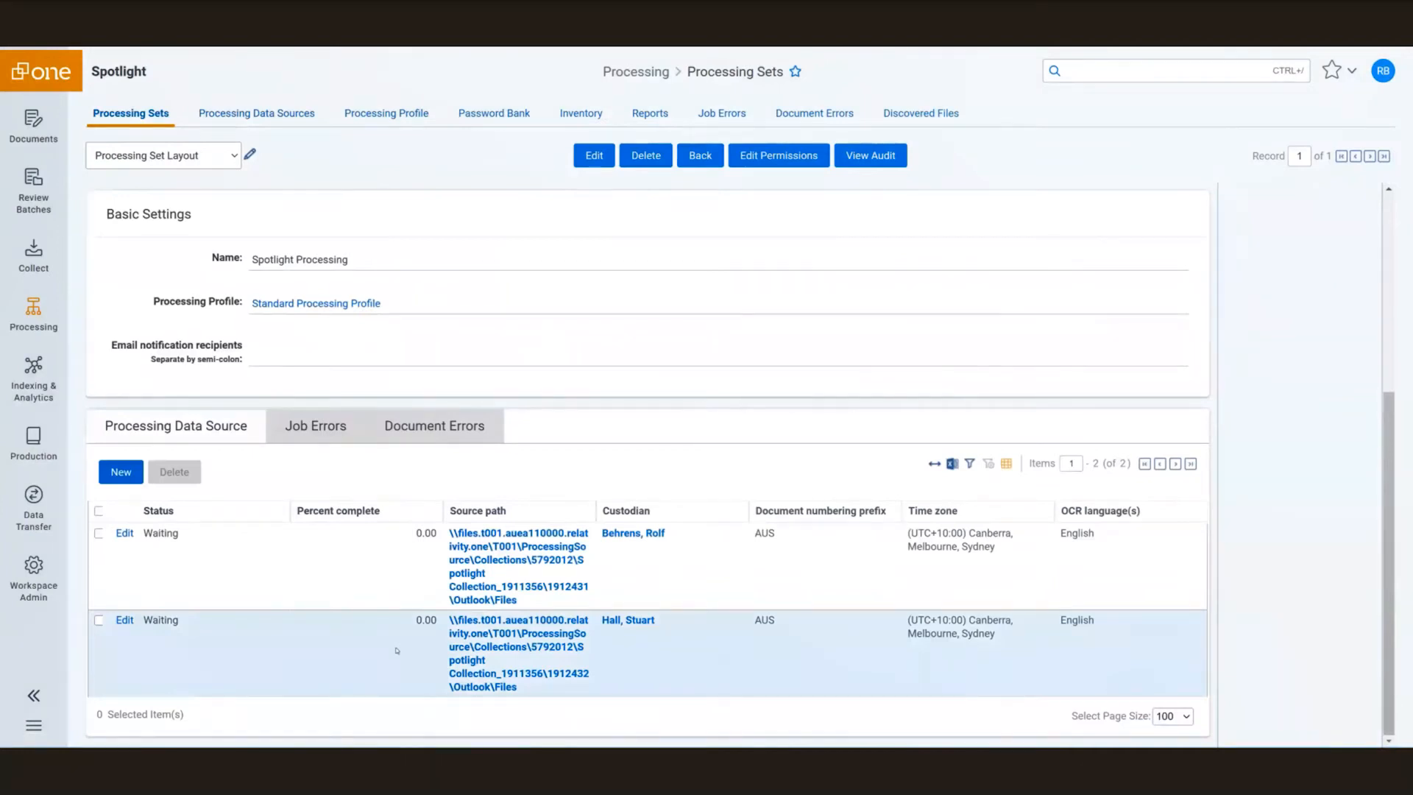
scroll(608, 318, up, 1)
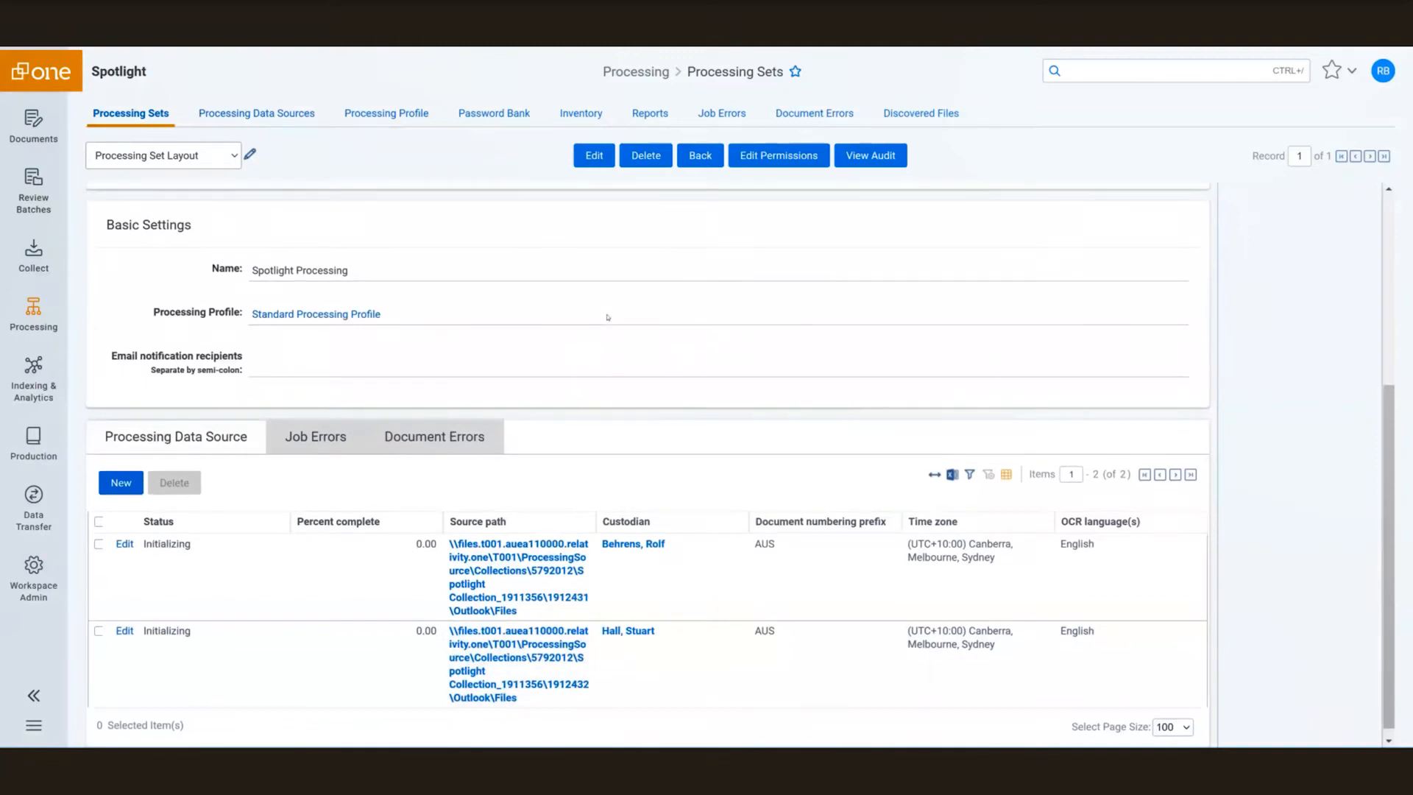
scroll(608, 318, up, 4)
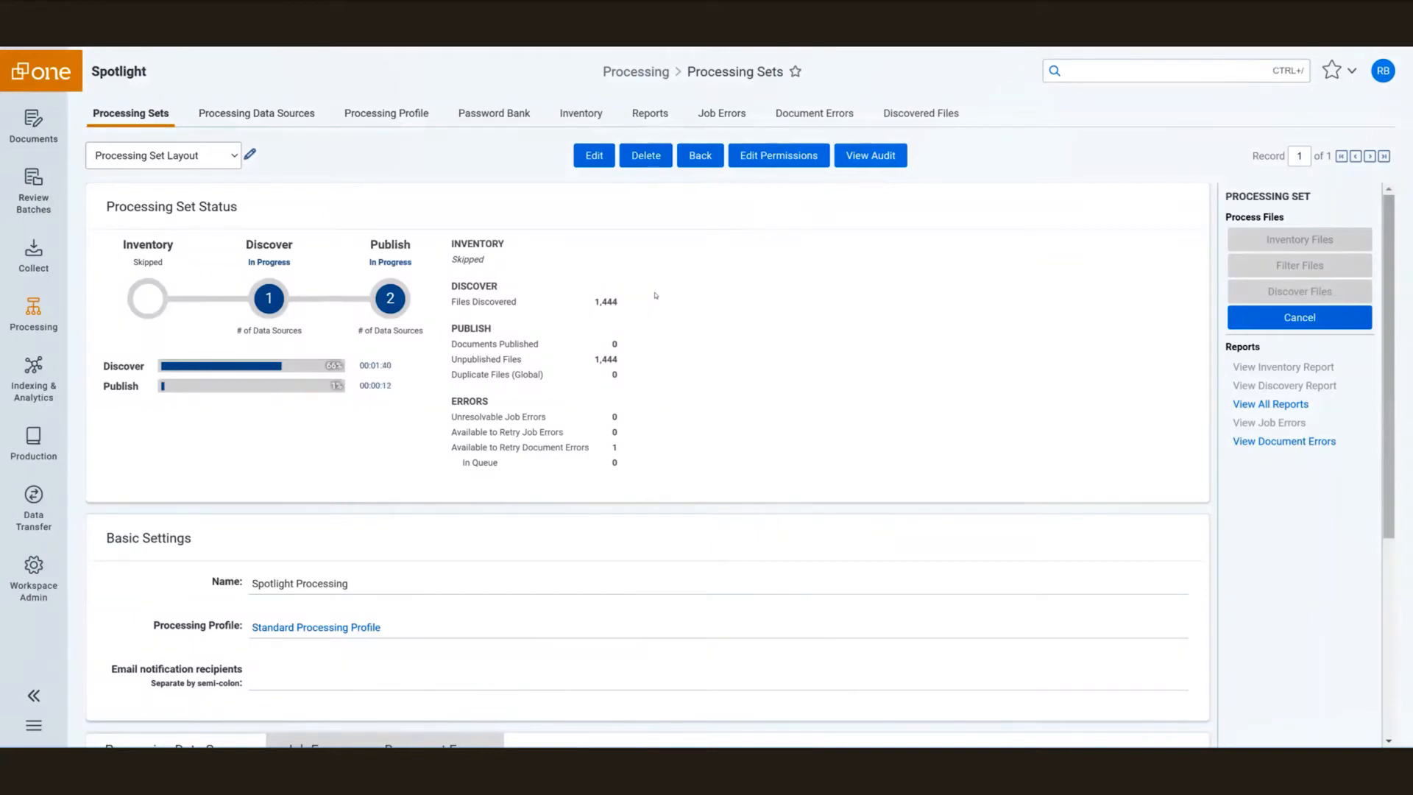
Scroll down the data source grid to check discovery completion and publishing progress.
scroll(656, 296, down, 1)
scroll(656, 296, down, 5)
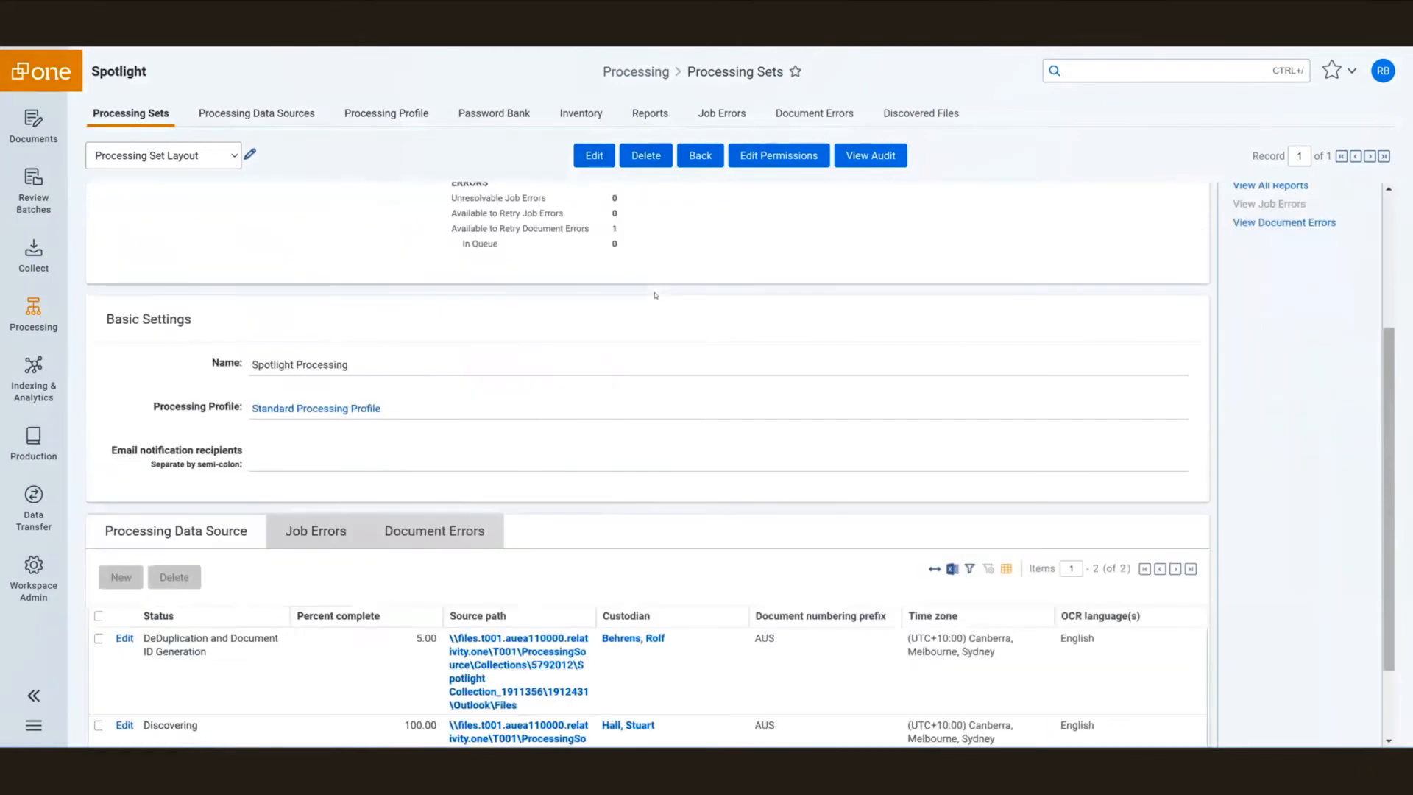
scroll(656, 296, down, 3)
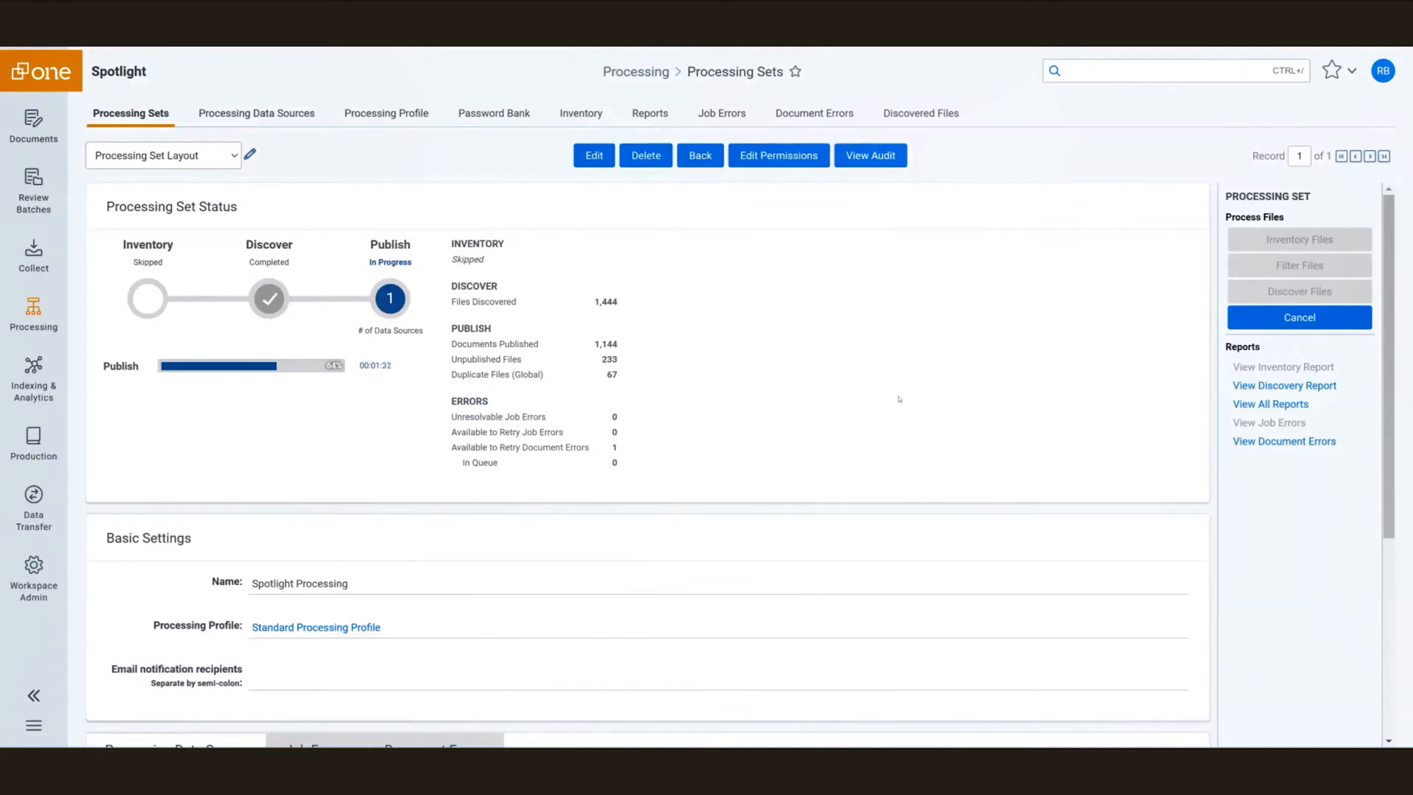
scroll(899, 399, down, 1)
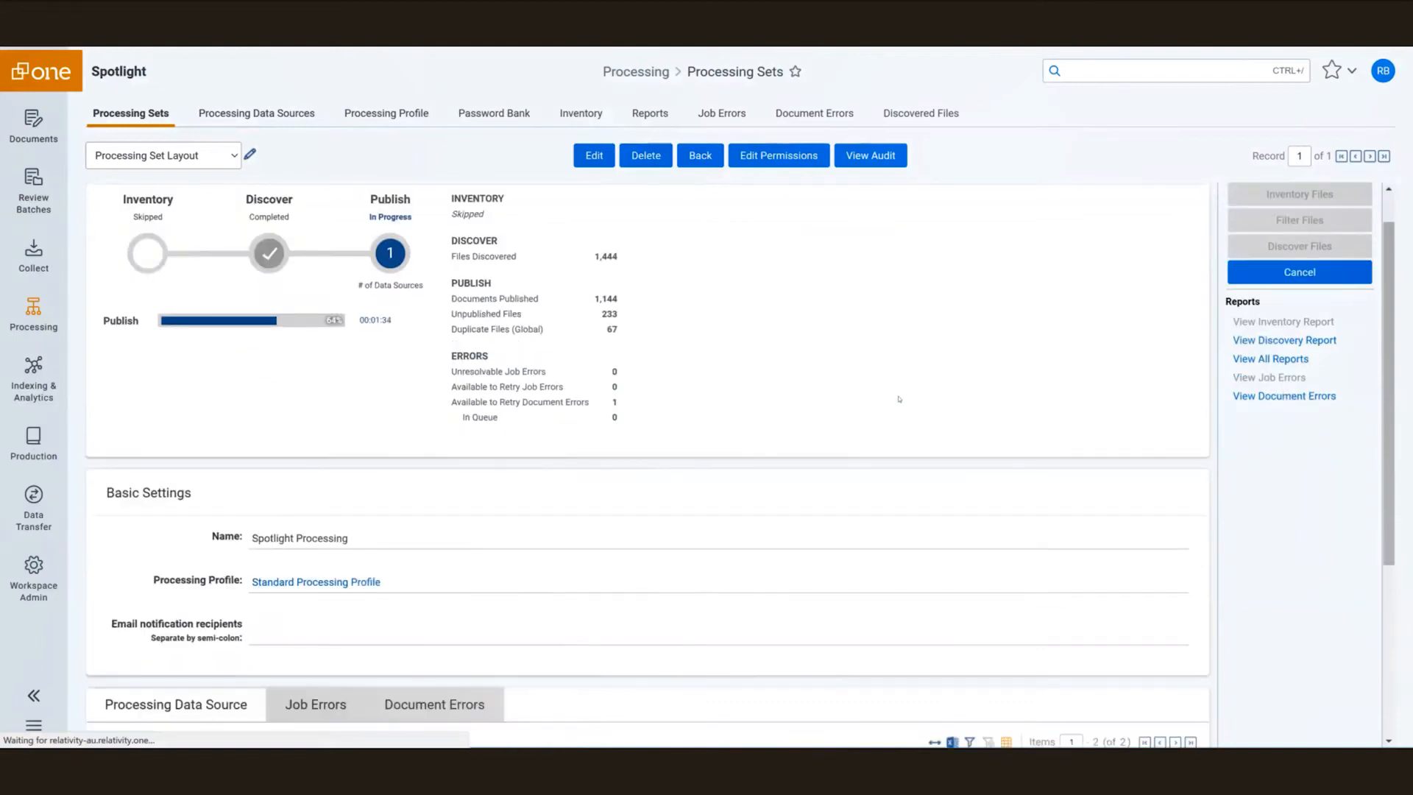
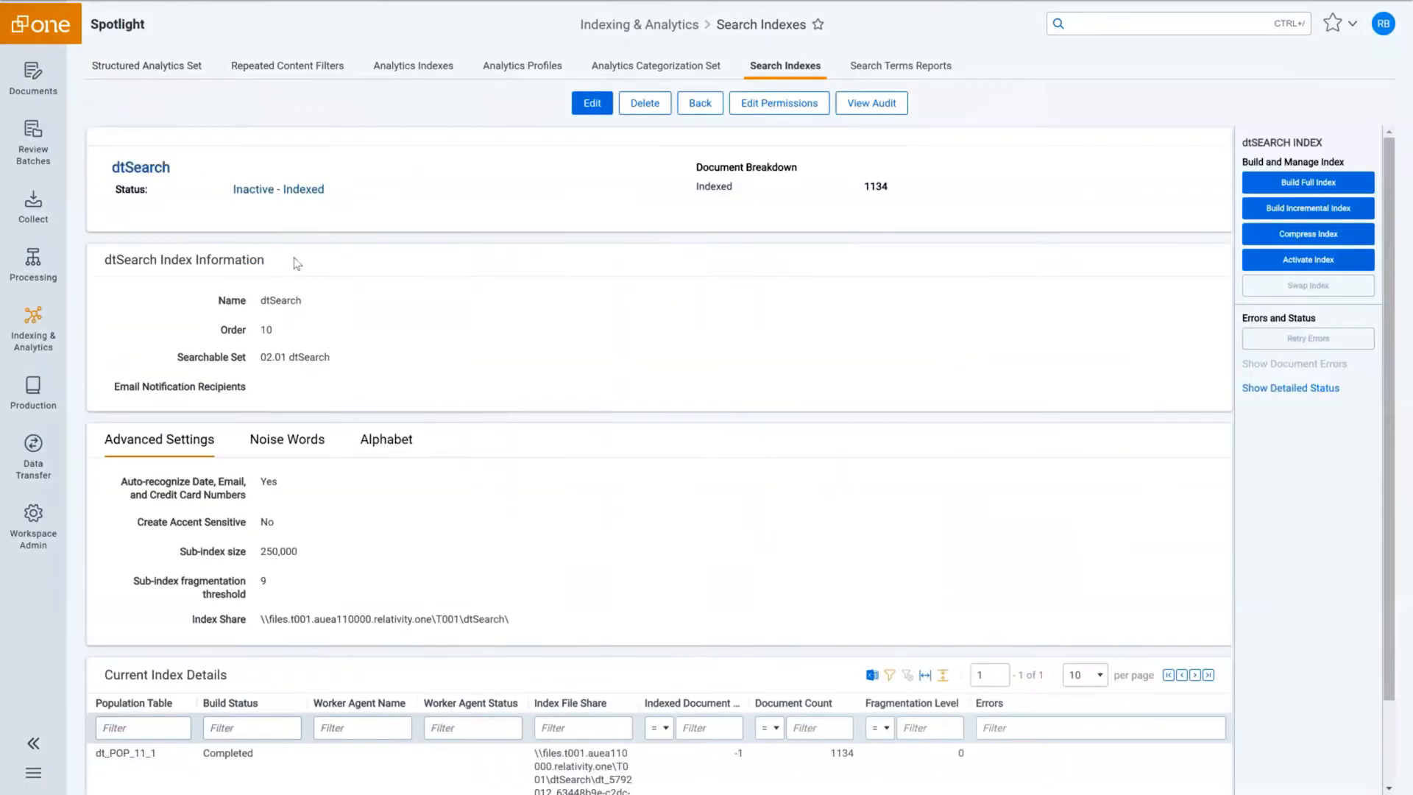
Start an incremental dtSearch index build, then go to the Structured Analytics Sets list.
click(1277, 211)
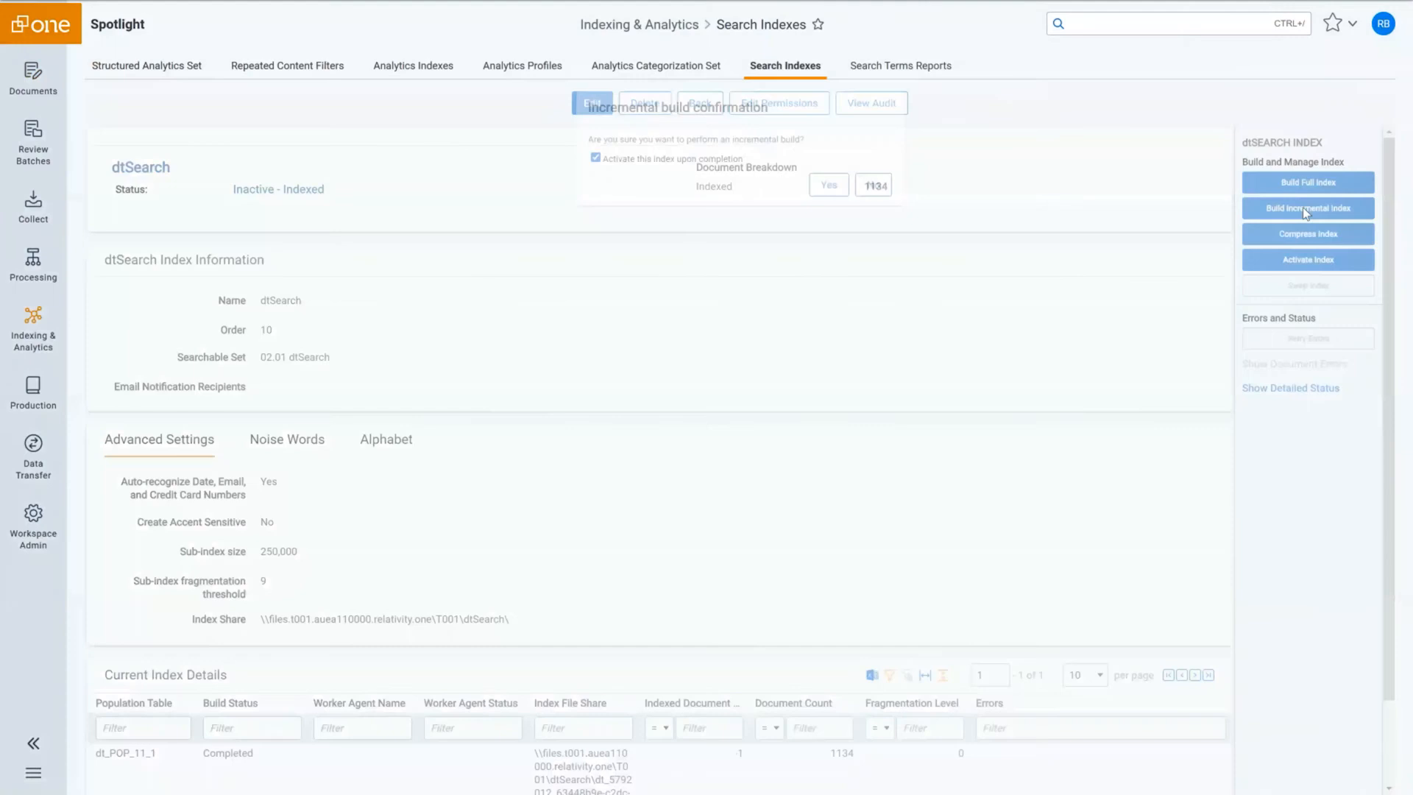
click(838, 190)
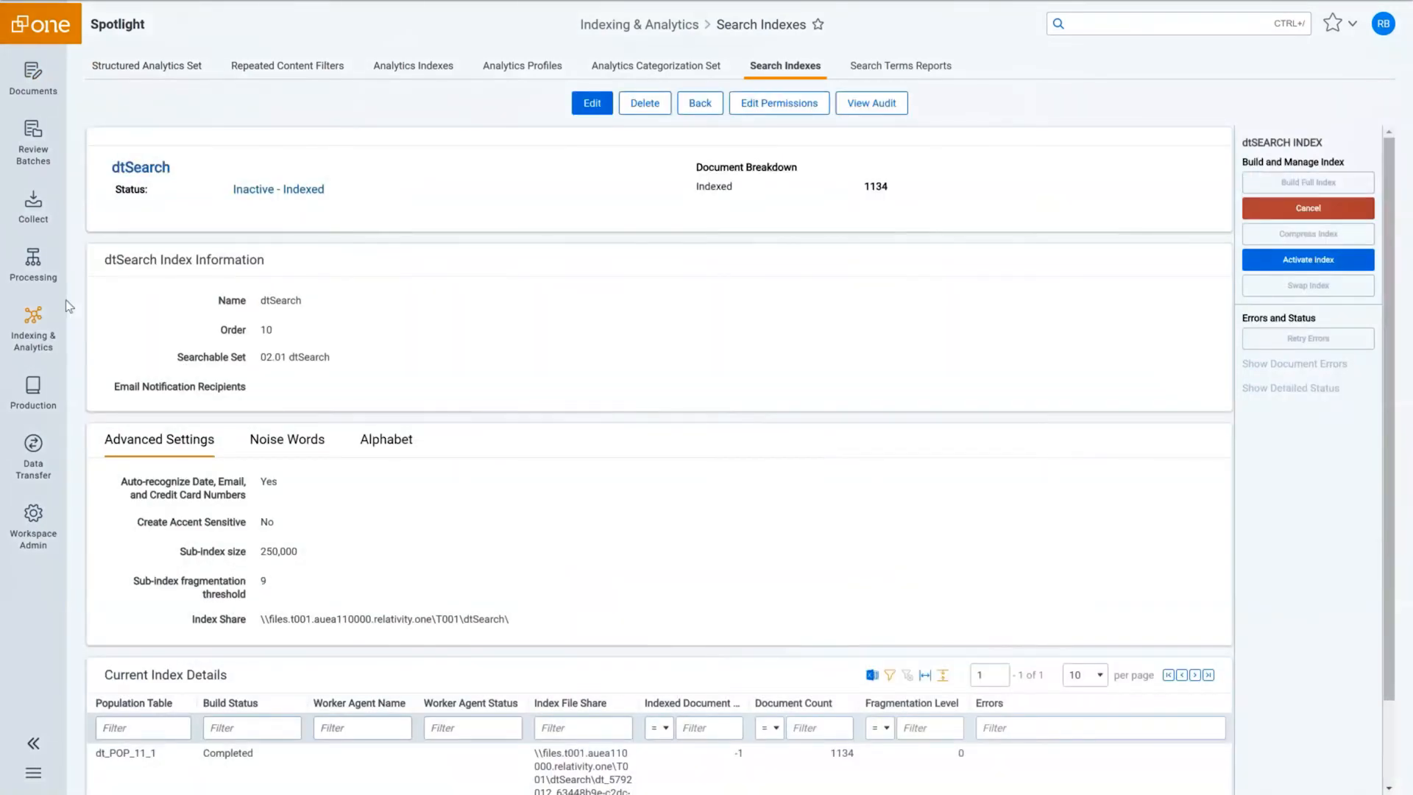
mouse_move(60, 322)
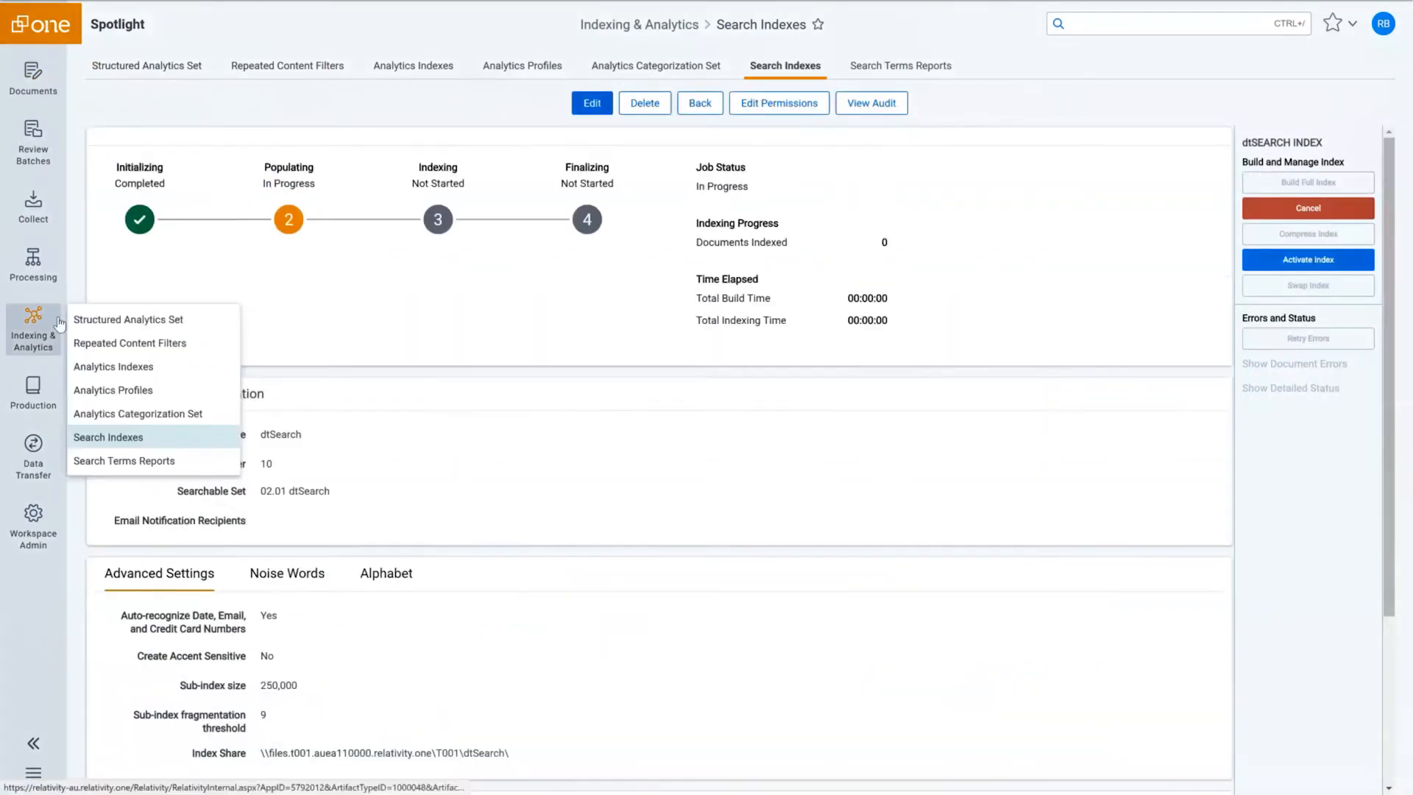
click(102, 323)
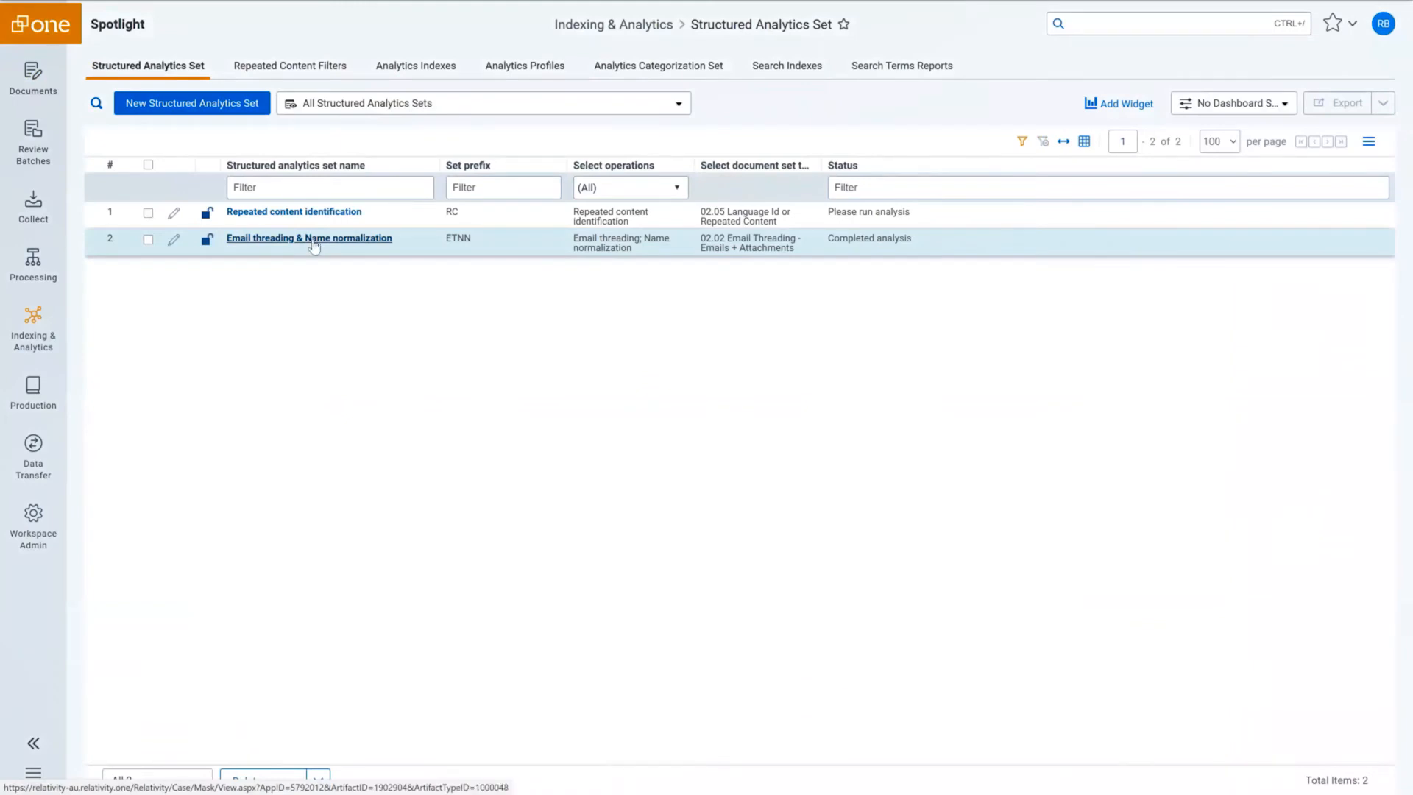
Rerun Email threading & Name normalization on New Documents, then go to Search Terms Reports.
click(314, 239)
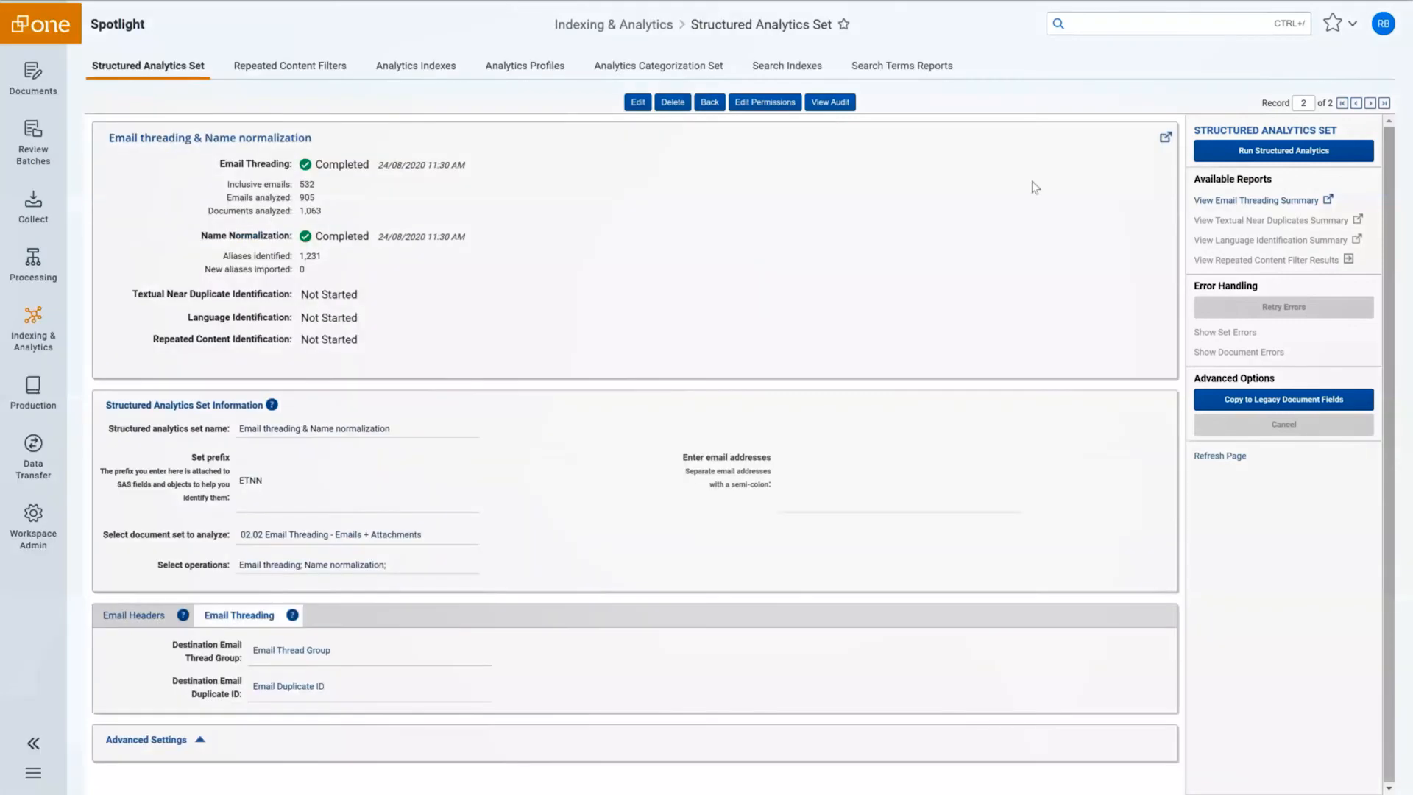
click(1261, 150)
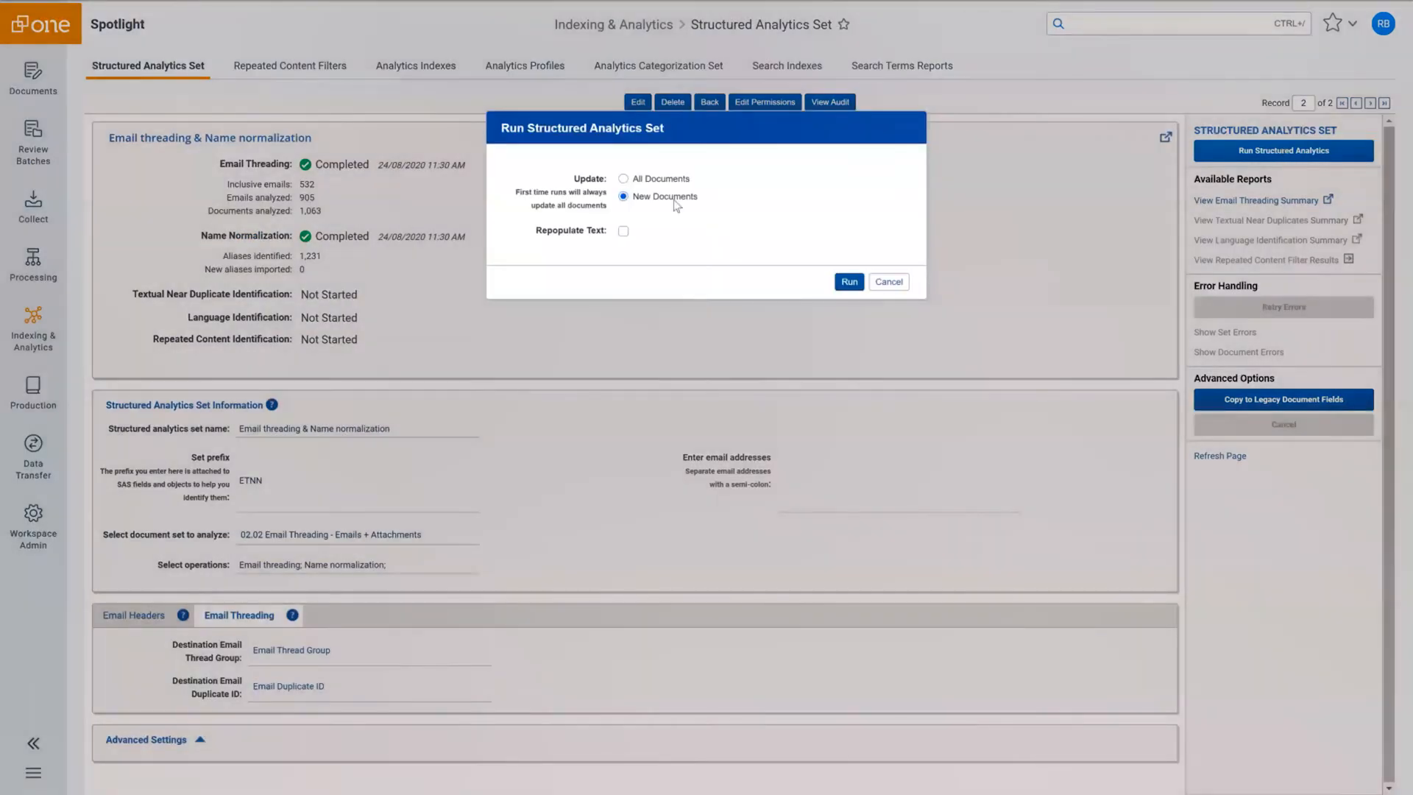
click(849, 282)
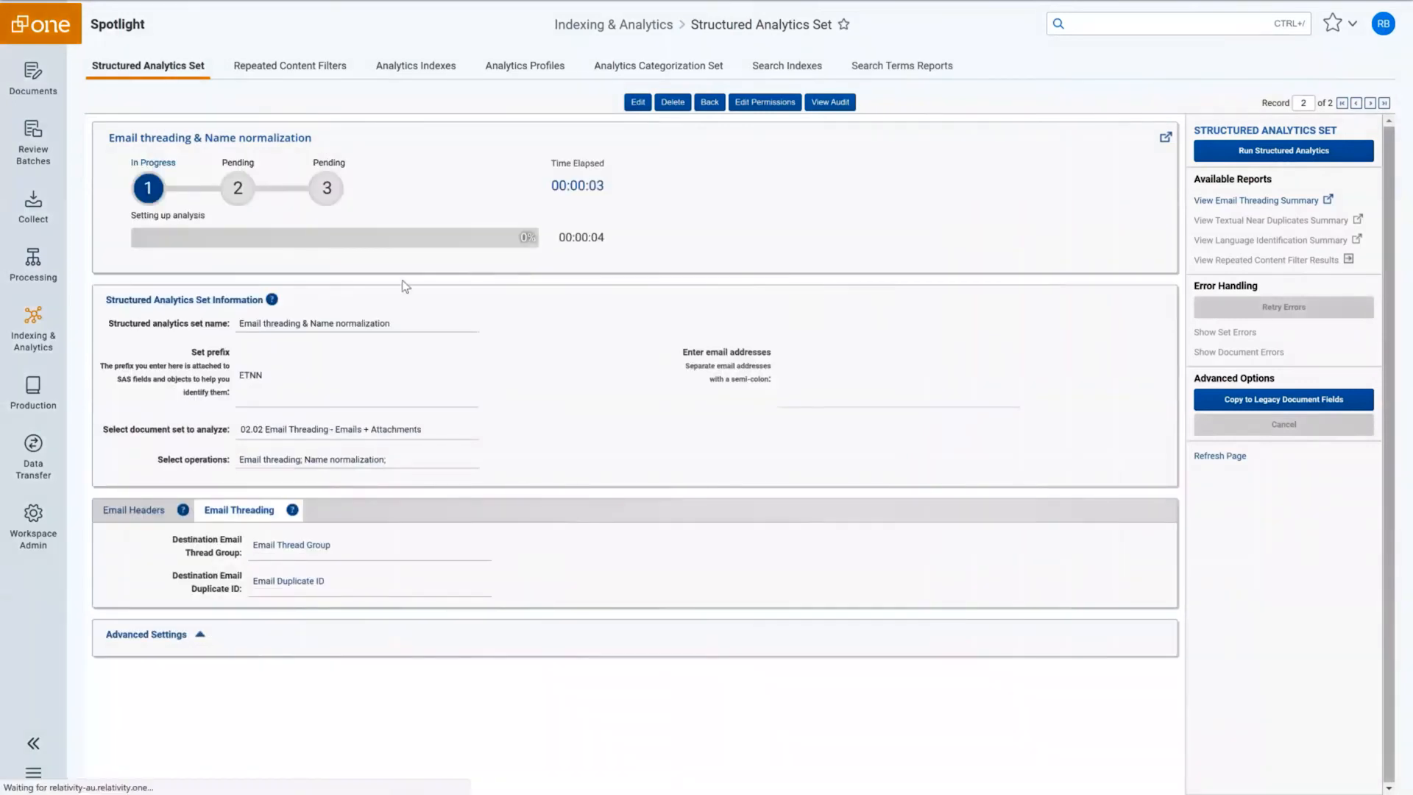
mouse_move(28, 335)
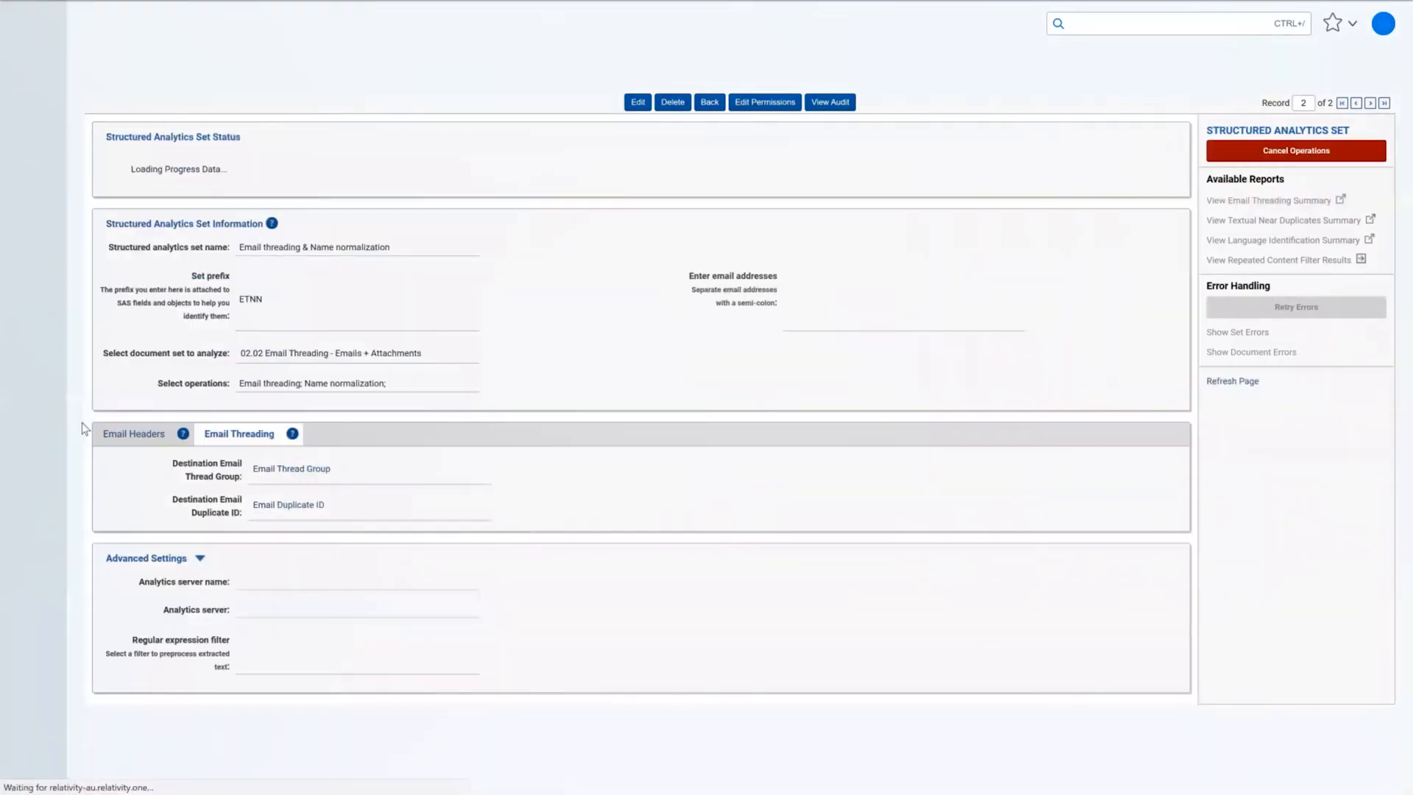
mouse_move(75, 346)
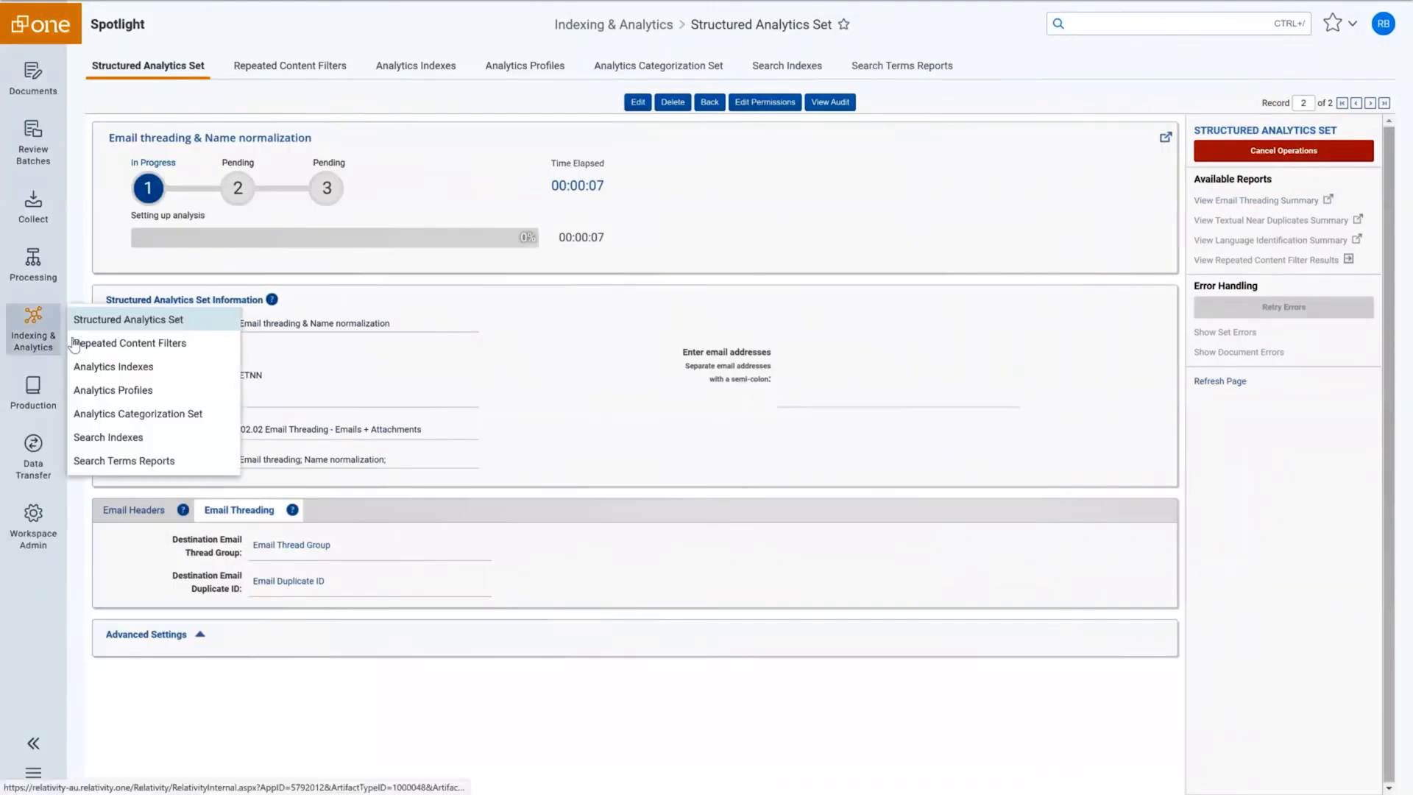
click(107, 462)
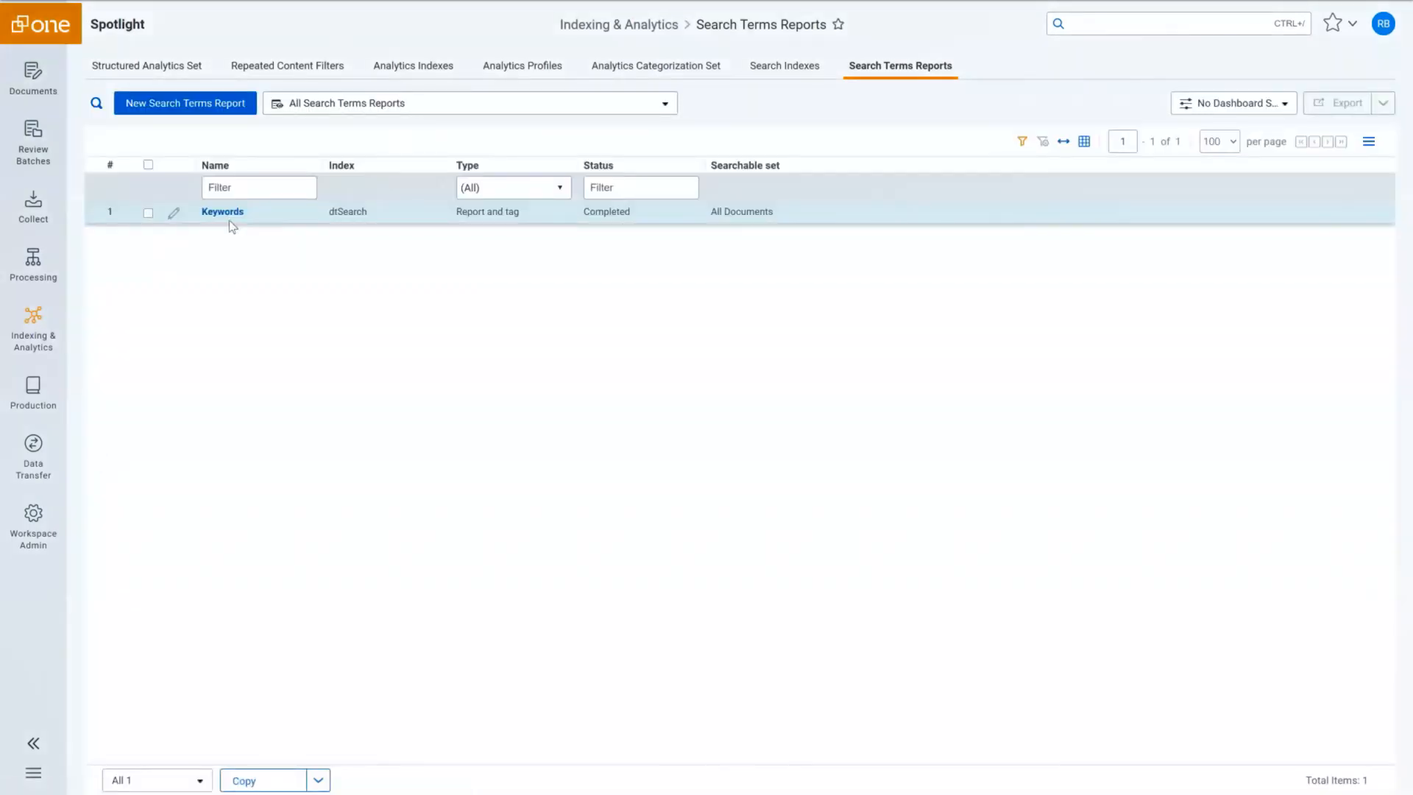
Review the Keywords term report and its hit charts, then go to the All Documents list.
click(228, 213)
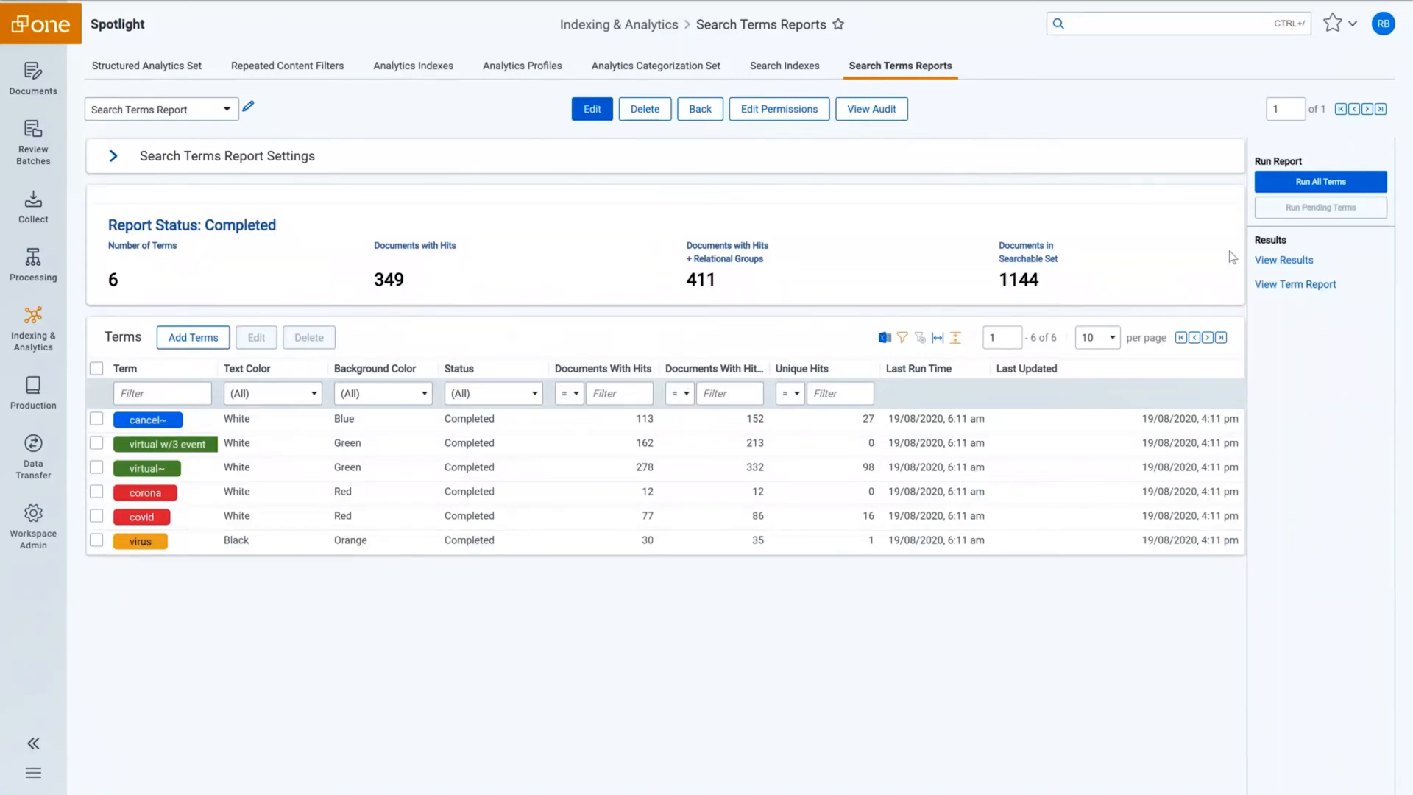
click(1274, 285)
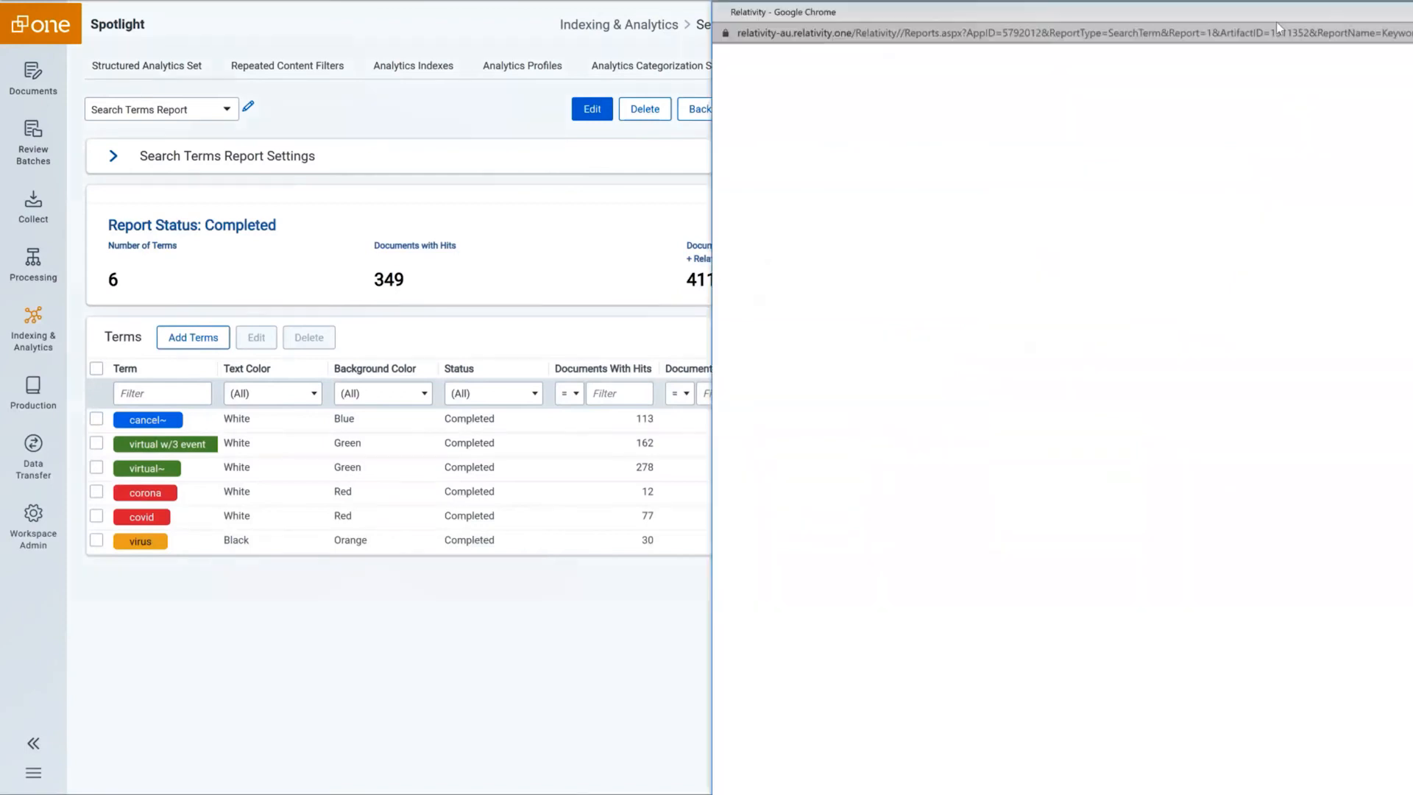
drag(1269, 10, 747, 14)
scroll(833, 272, down, 2)
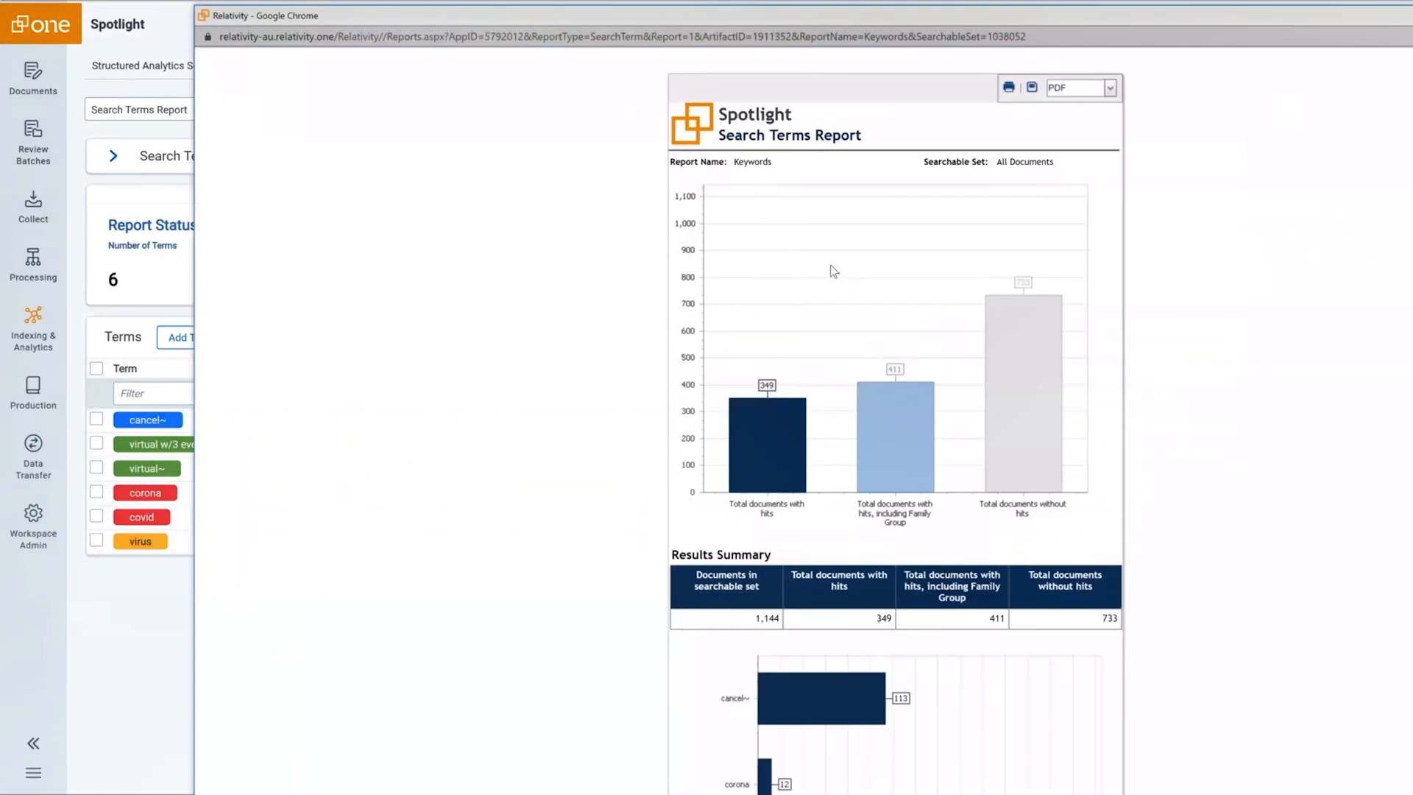
scroll(833, 272, down, 3)
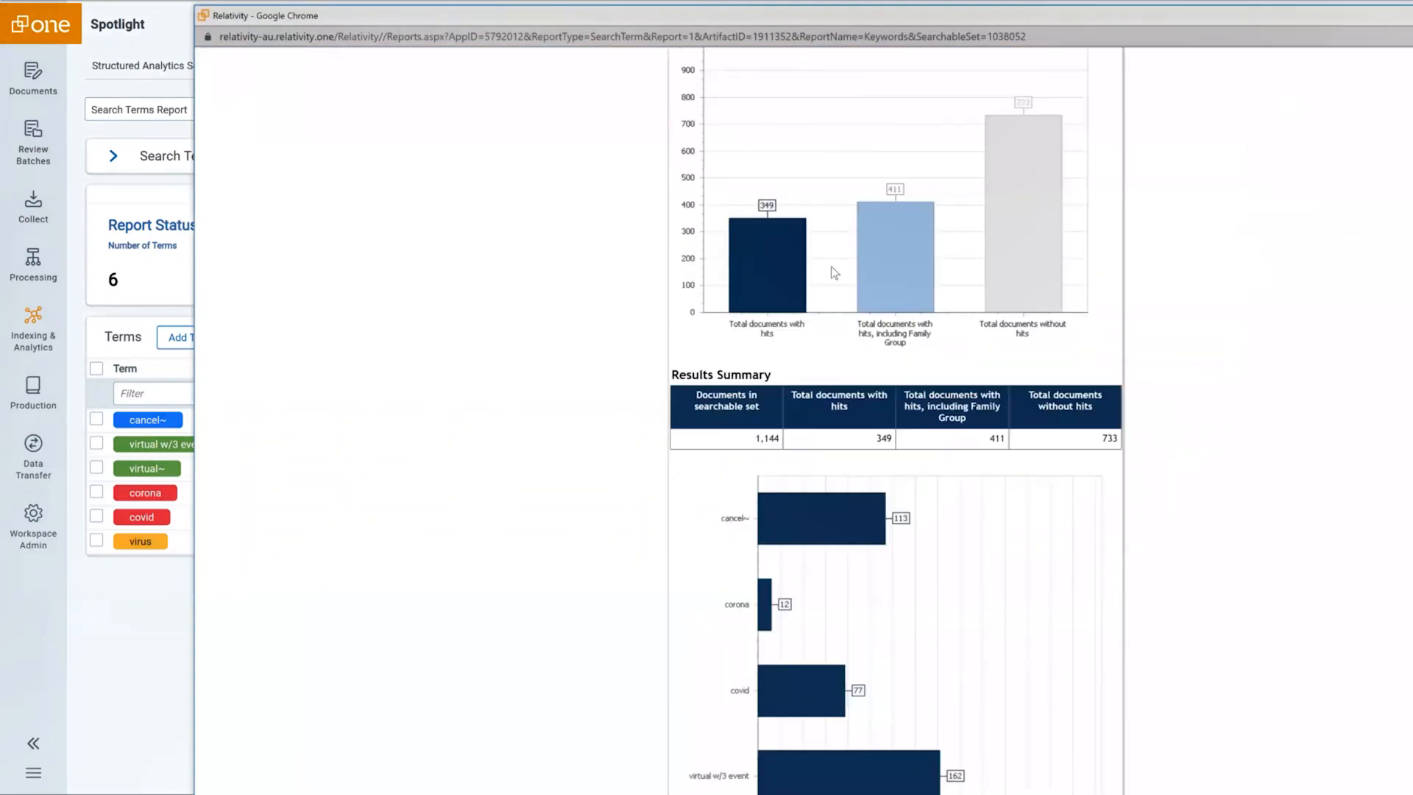
scroll(834, 272, up, 3)
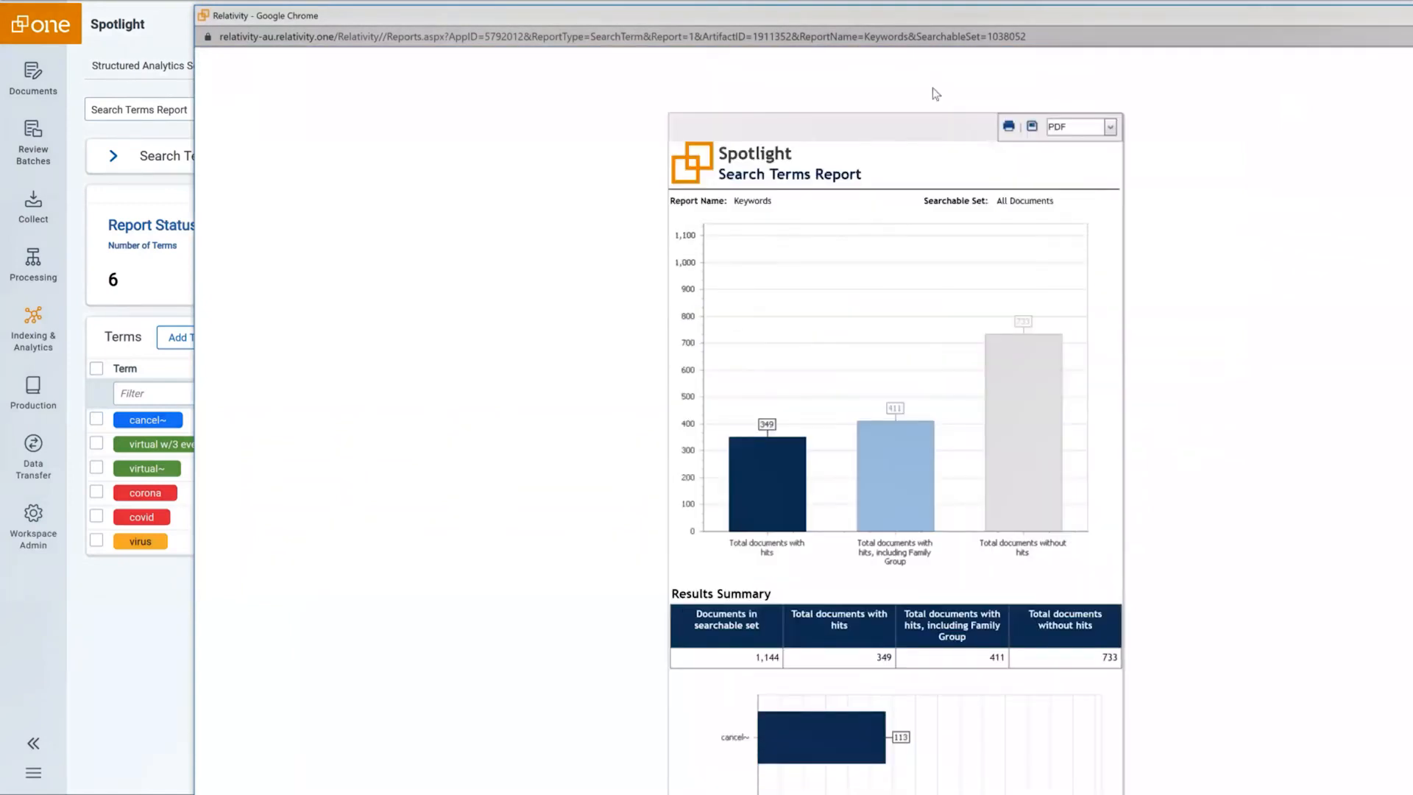
scroll(936, 93, up, 2)
click(896, 84)
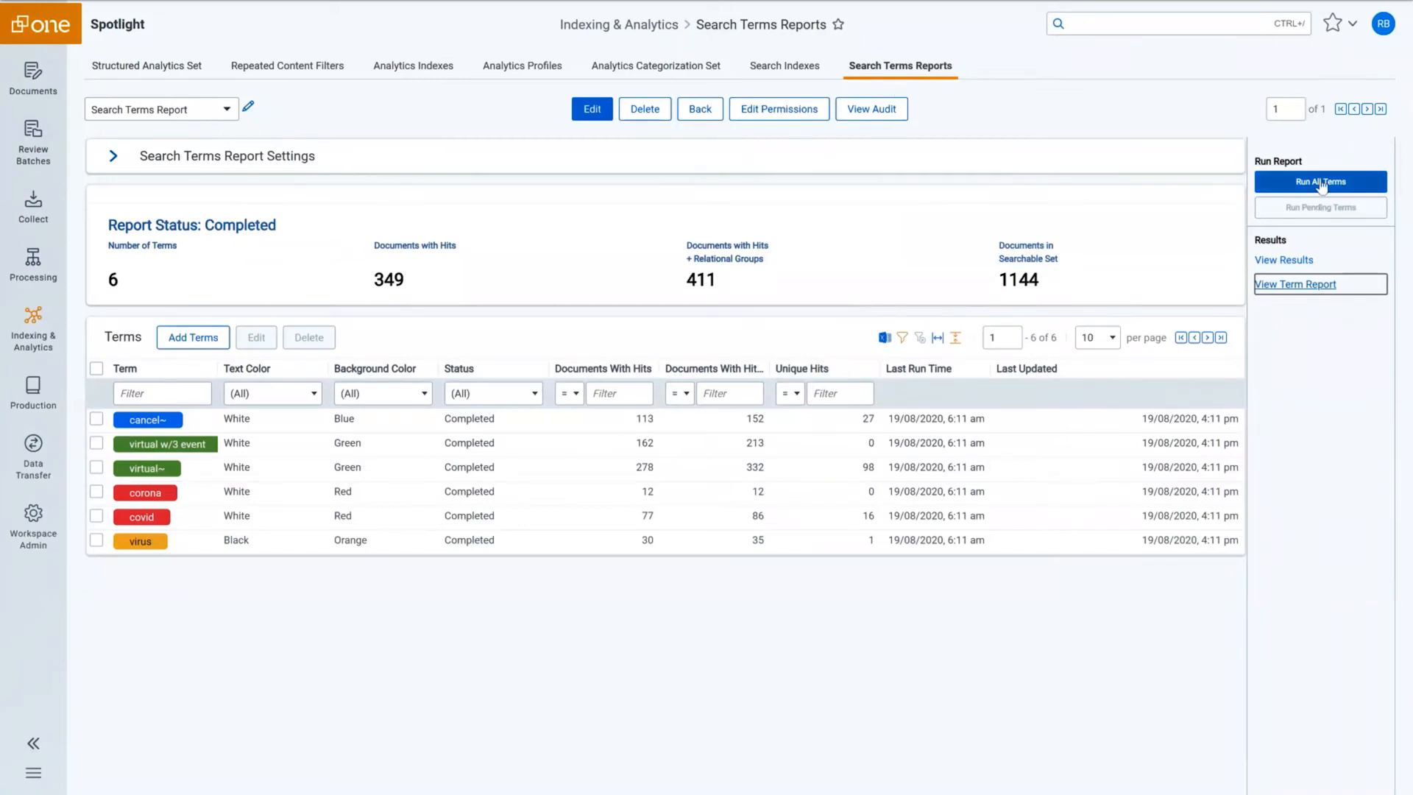
click(34, 86)
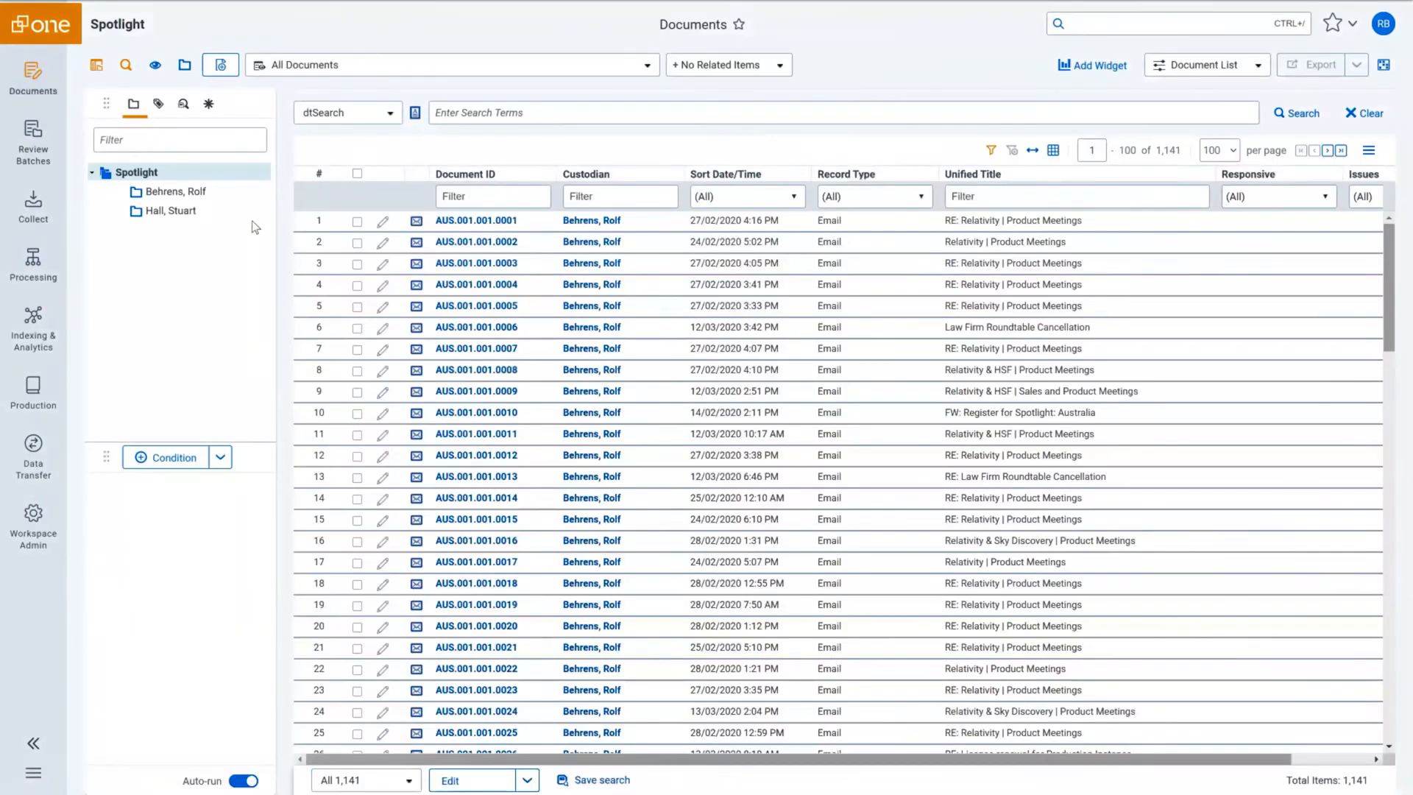
Switch to Email View and select the virtual w/3 event slice in the STR - Keywords chart.
click(362, 68)
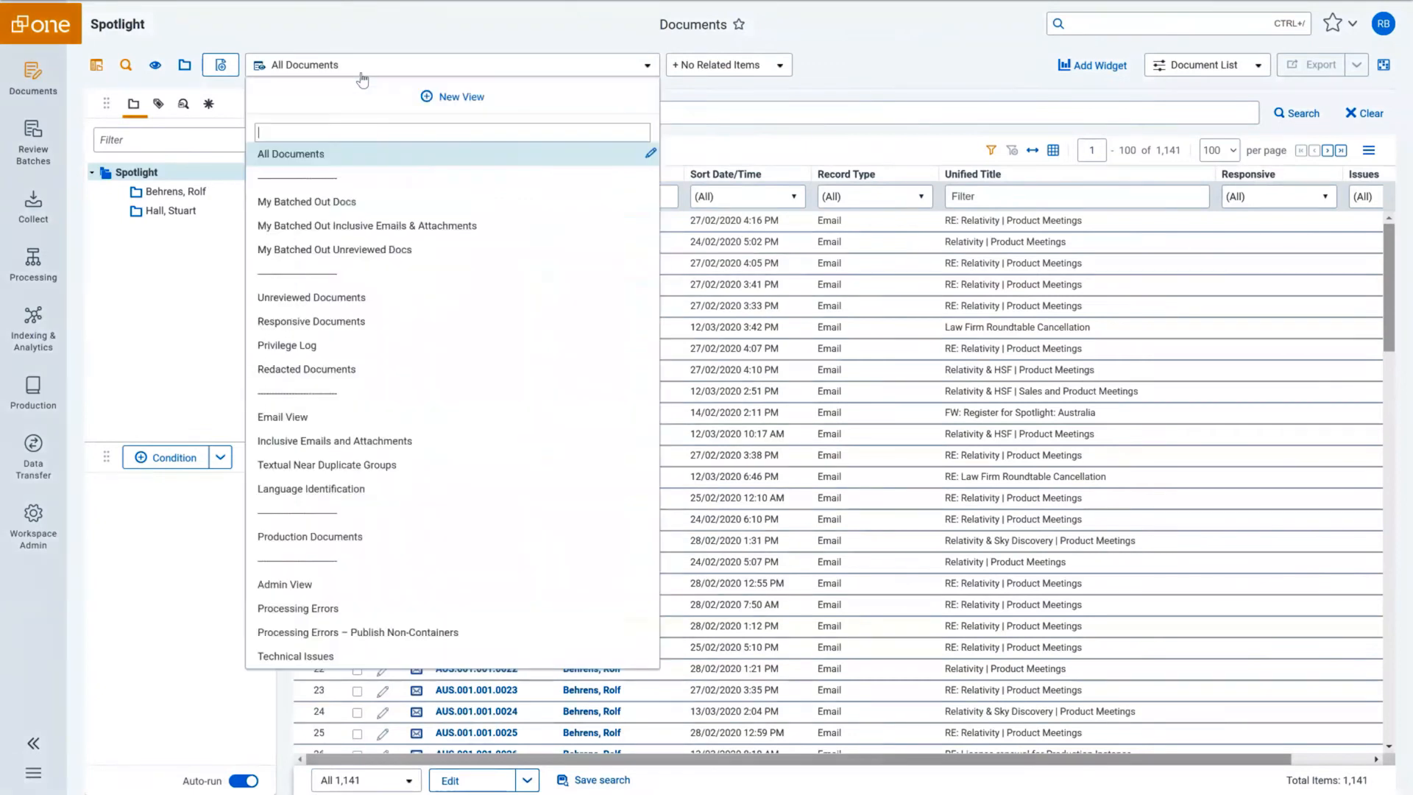
click(274, 414)
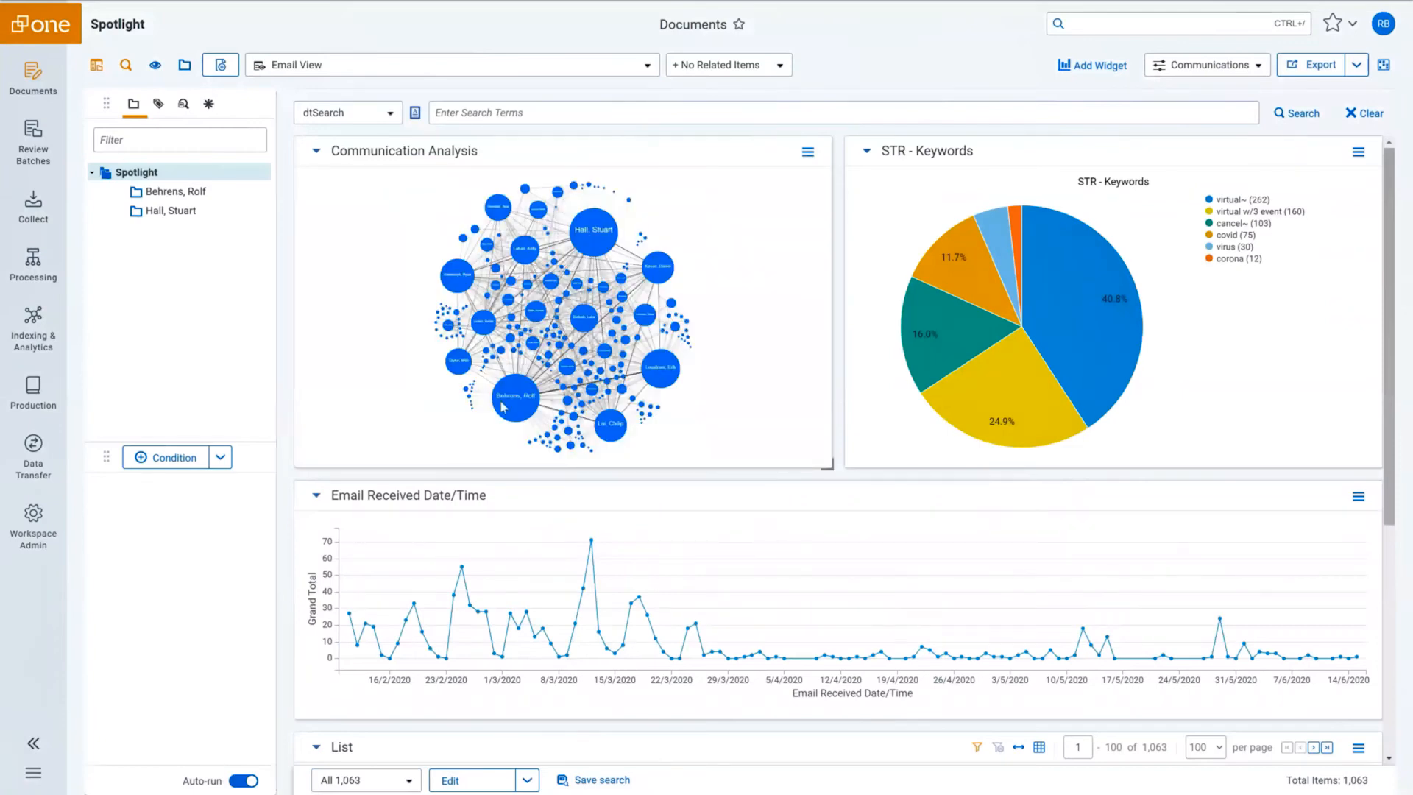
mouse_move(503, 407)
mouse_move(580, 229)
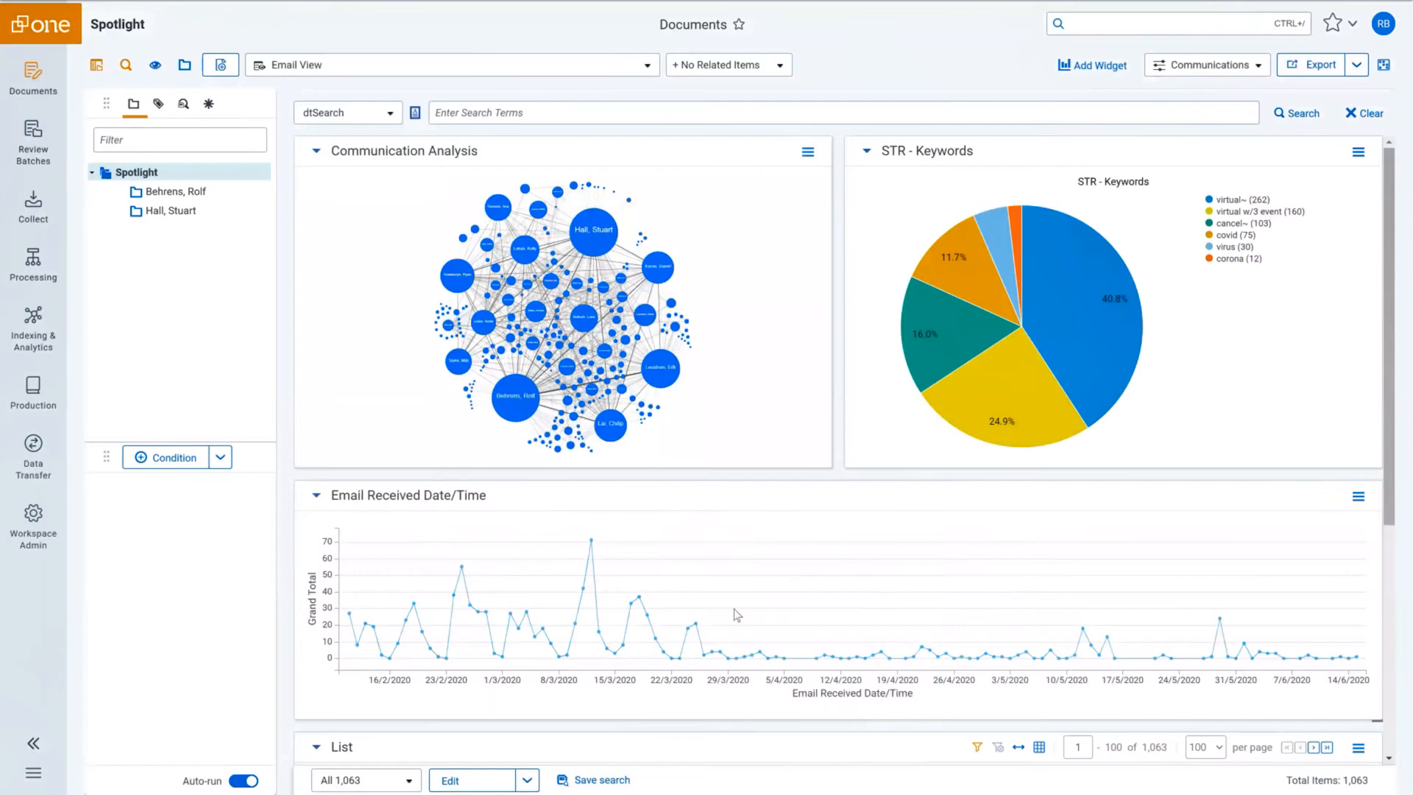
scroll(1393, 435, down, 1)
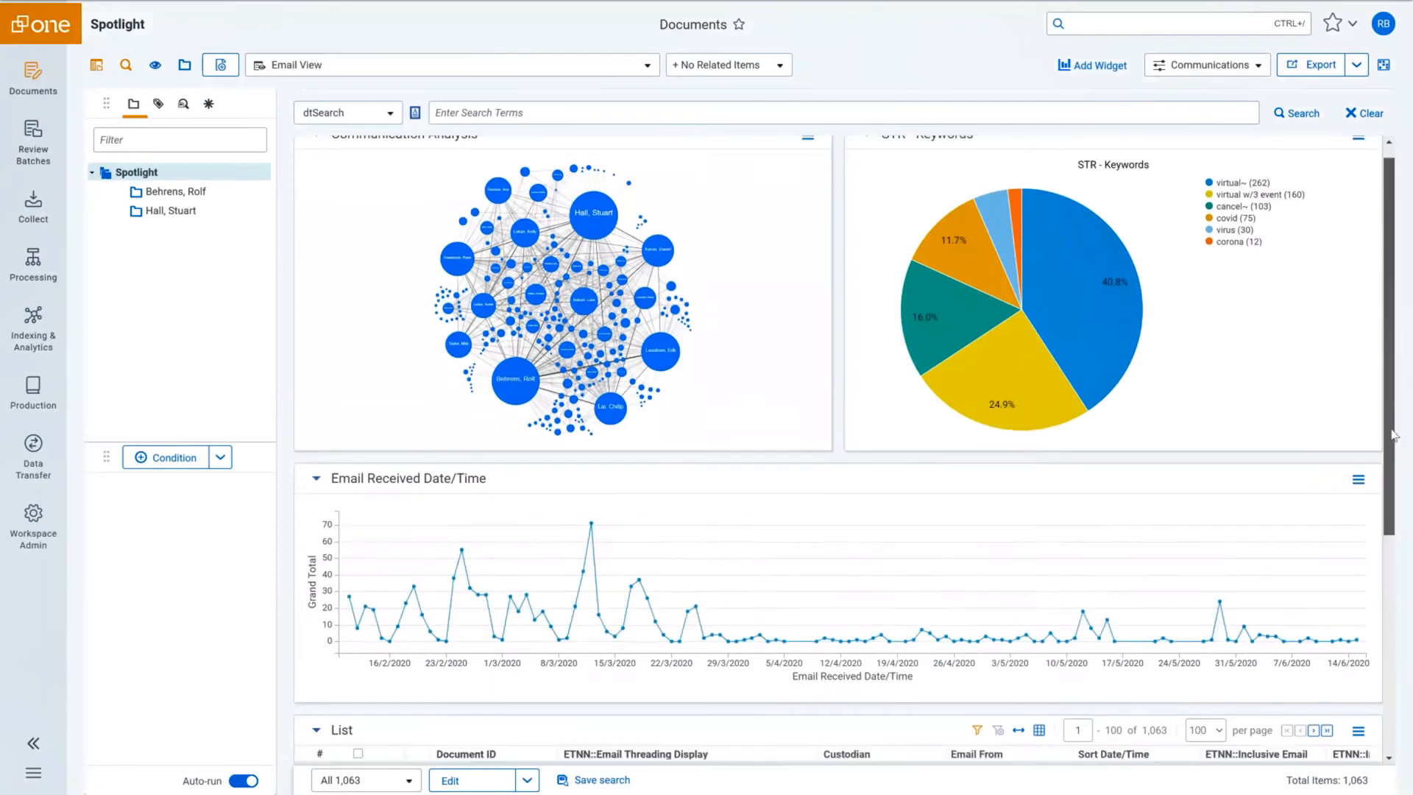
drag(1393, 435, 1396, 725)
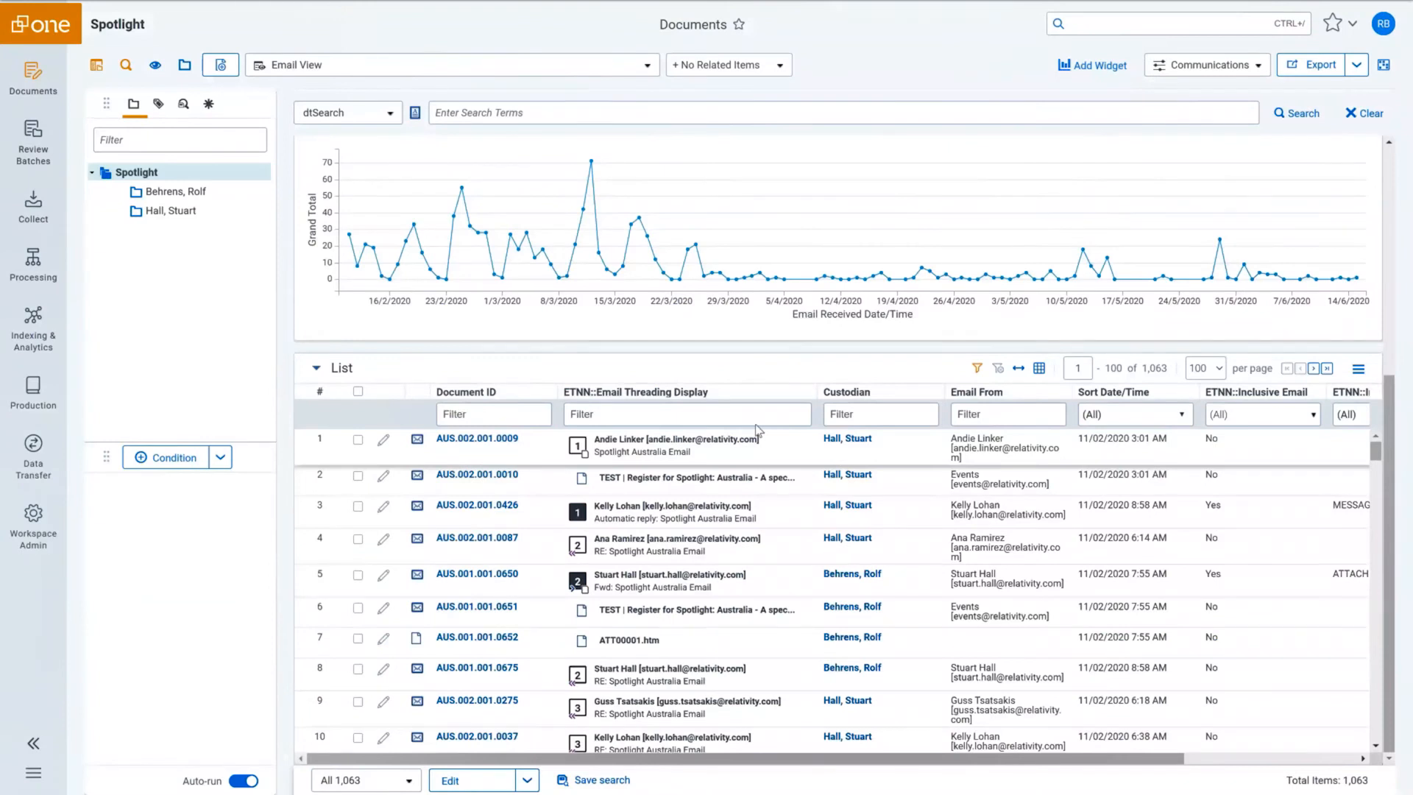
drag(1389, 390, 1392, 165)
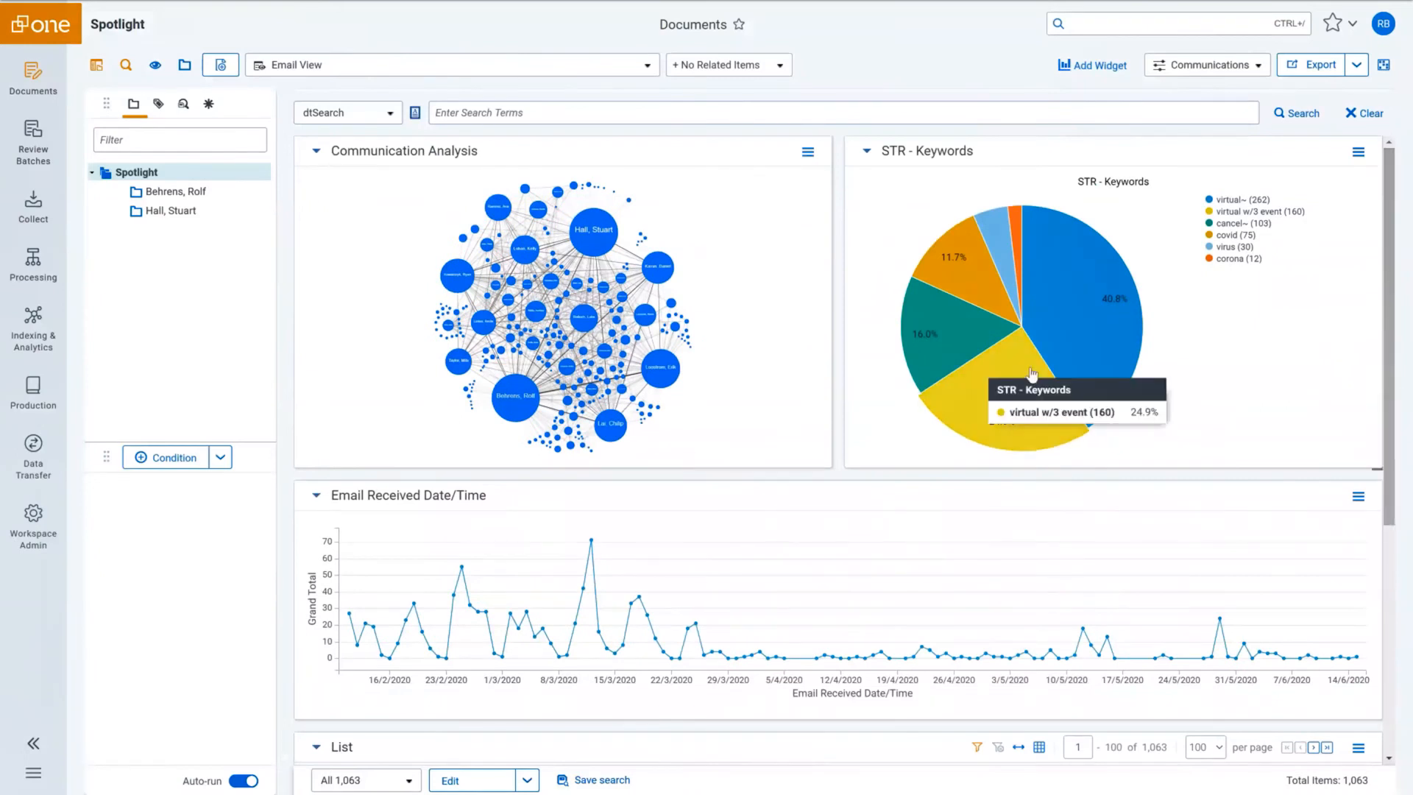
click(1033, 373)
mouse_move(961, 274)
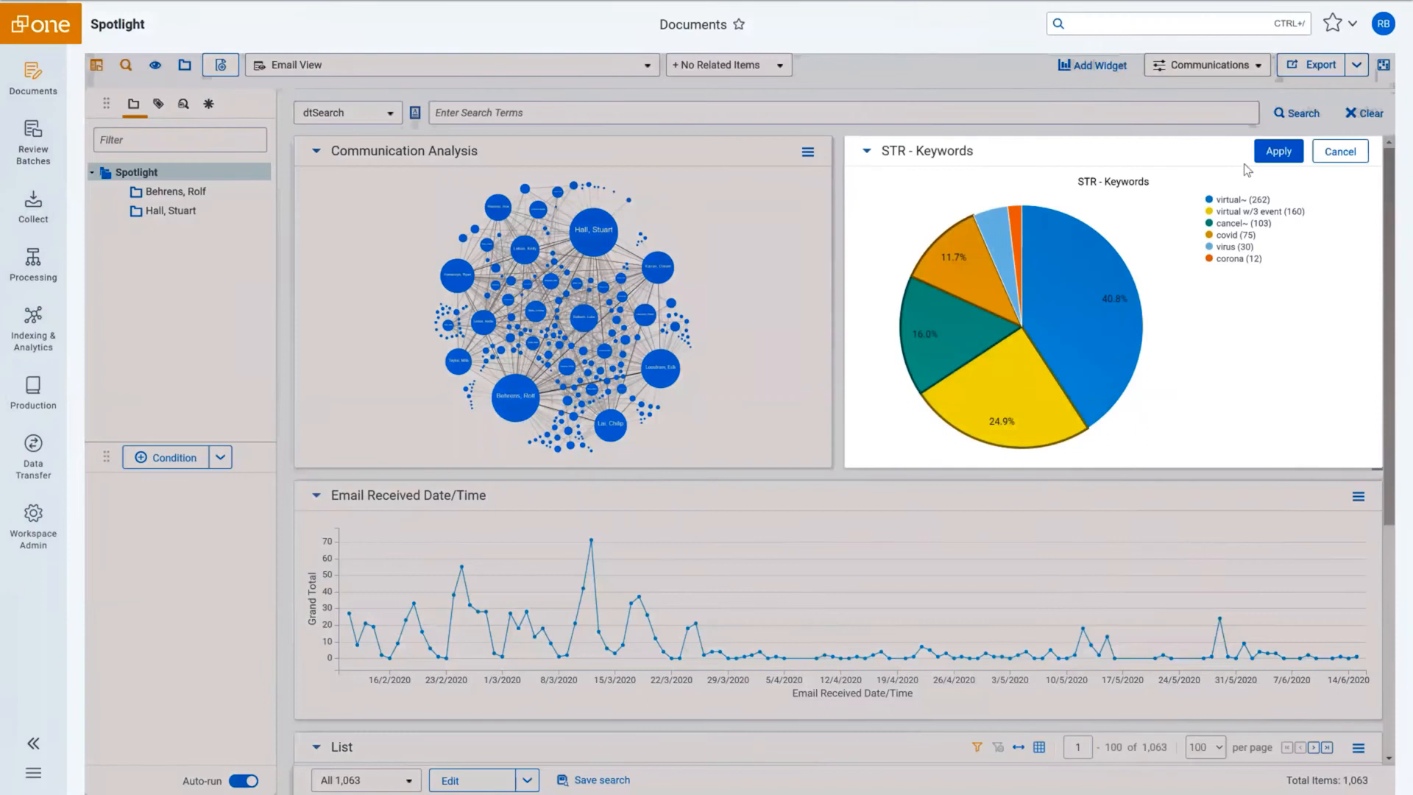
Apply the keyword filter and limit emails to those received 05/03/2020–07/03/2020.
click(1280, 151)
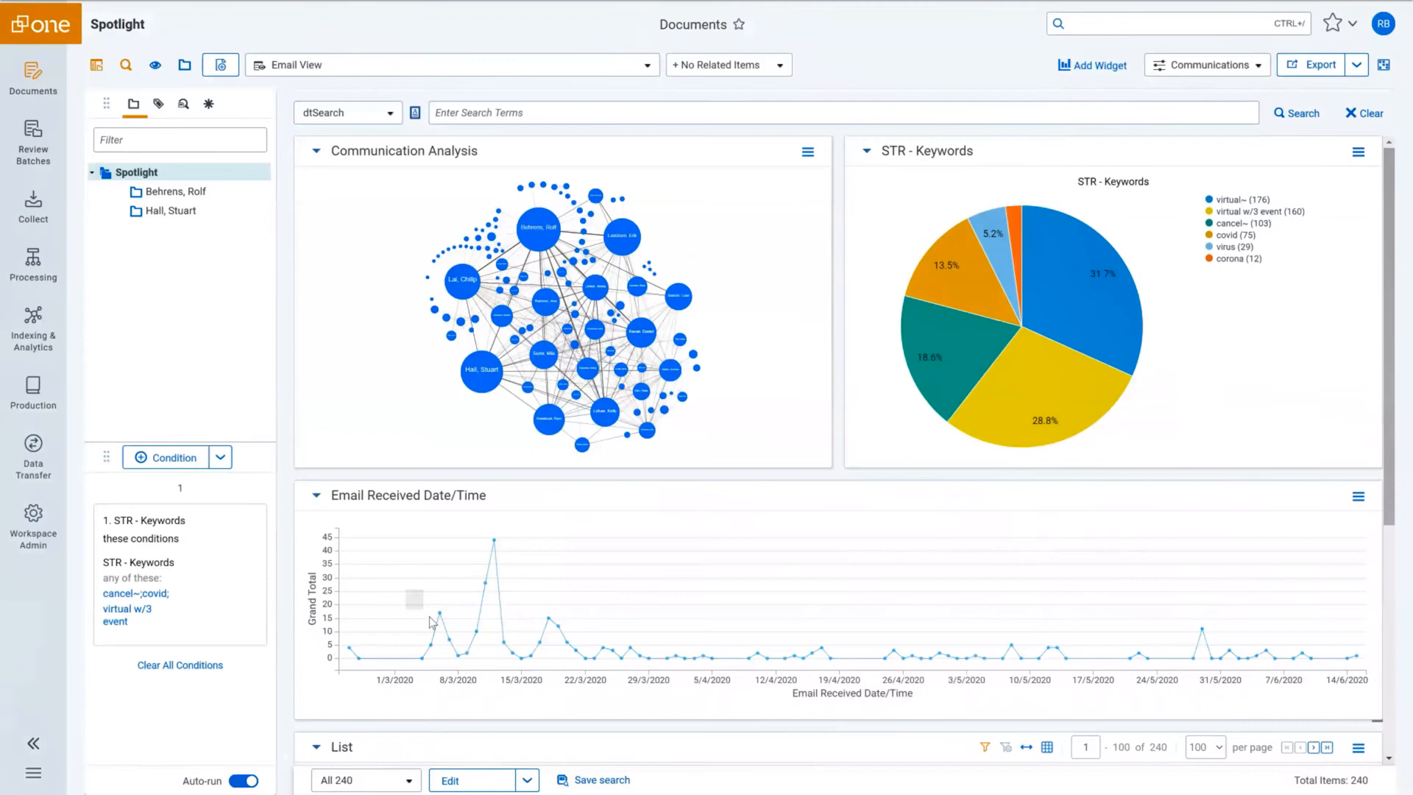
drag(432, 623, 456, 656)
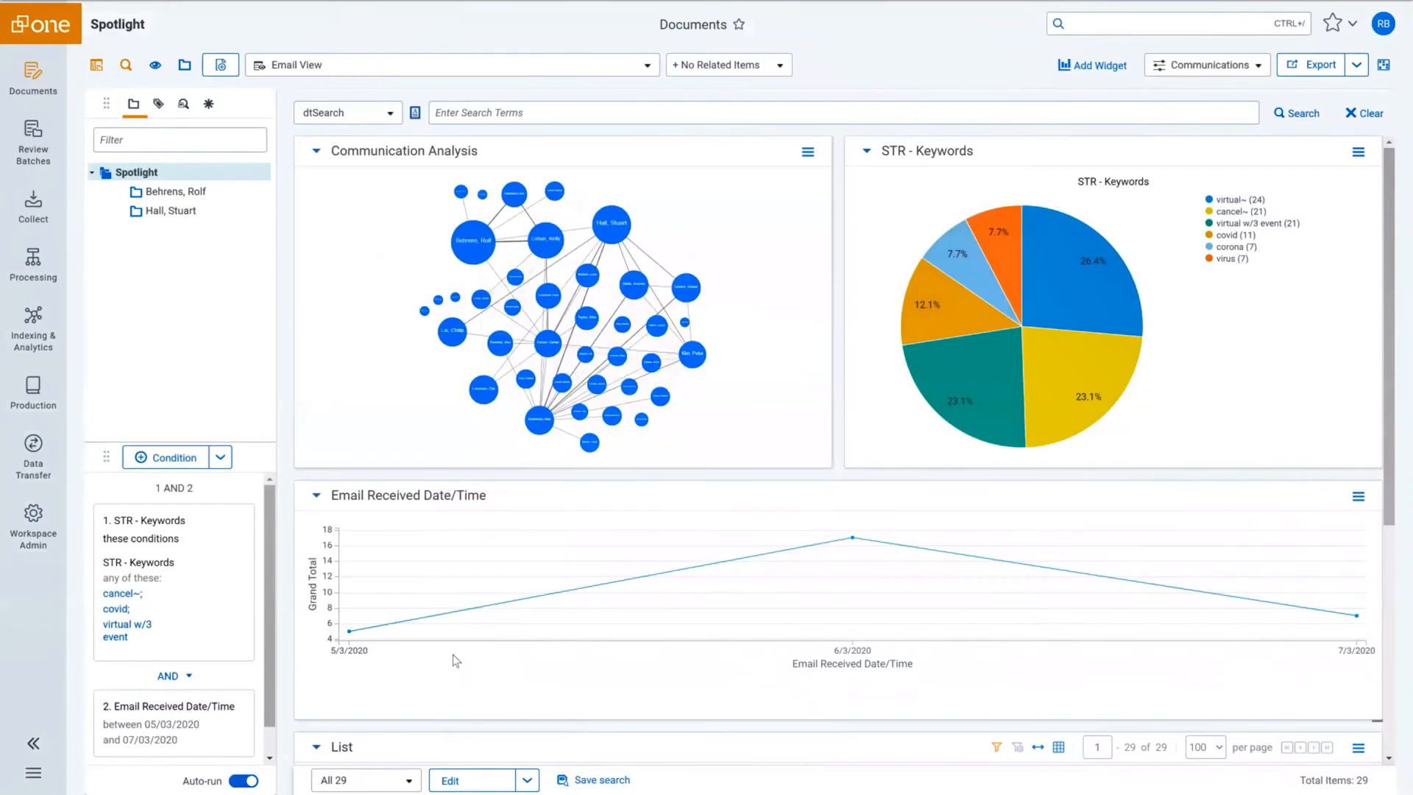
drag(1390, 287, 1411, 538)
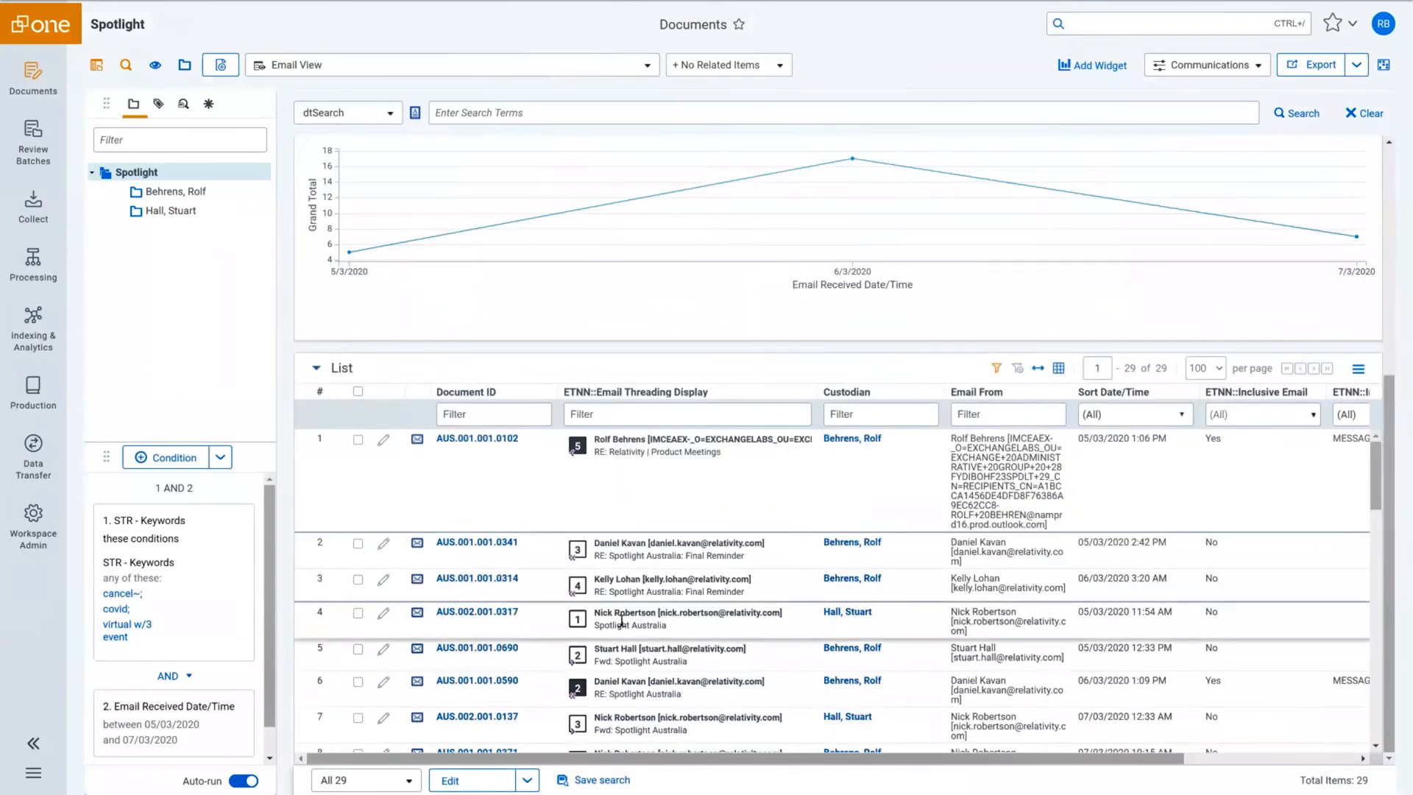
Open email AUS.002.001.0317 in the viewer alongside its thread group map.
click(496, 623)
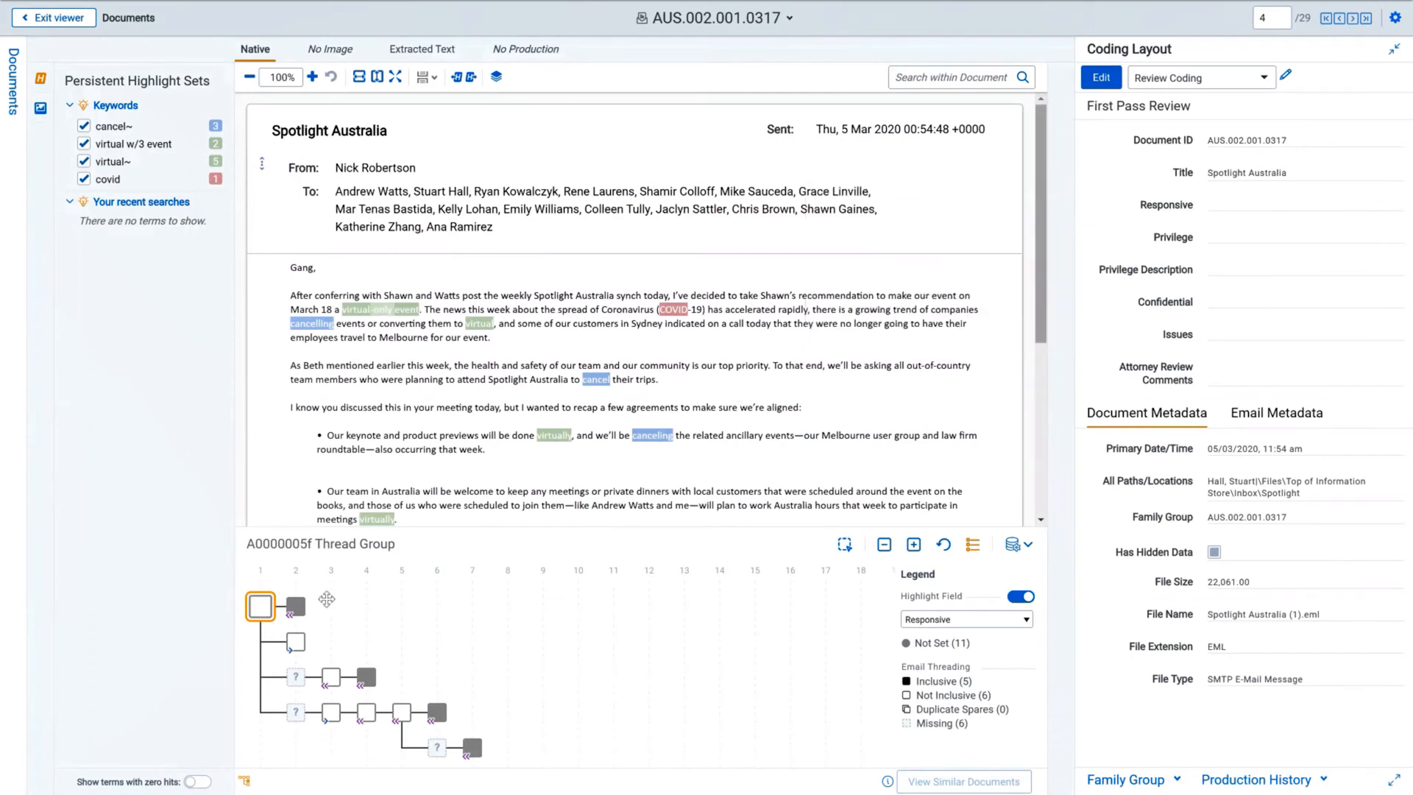
mouse_move(263, 610)
mouse_move(307, 613)
Select five emails in the thread group diagram.
click(844, 545)
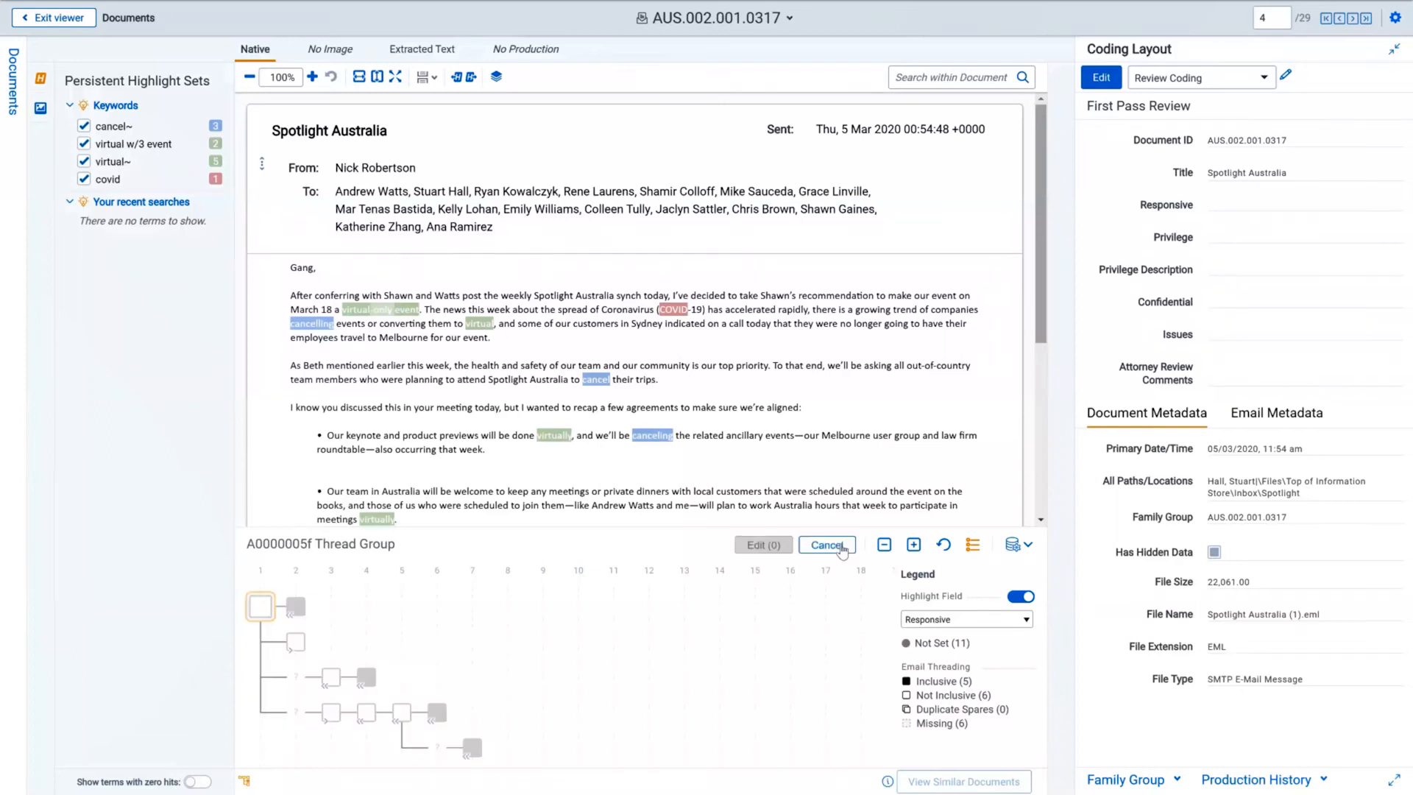
click(264, 609)
click(299, 610)
click(365, 678)
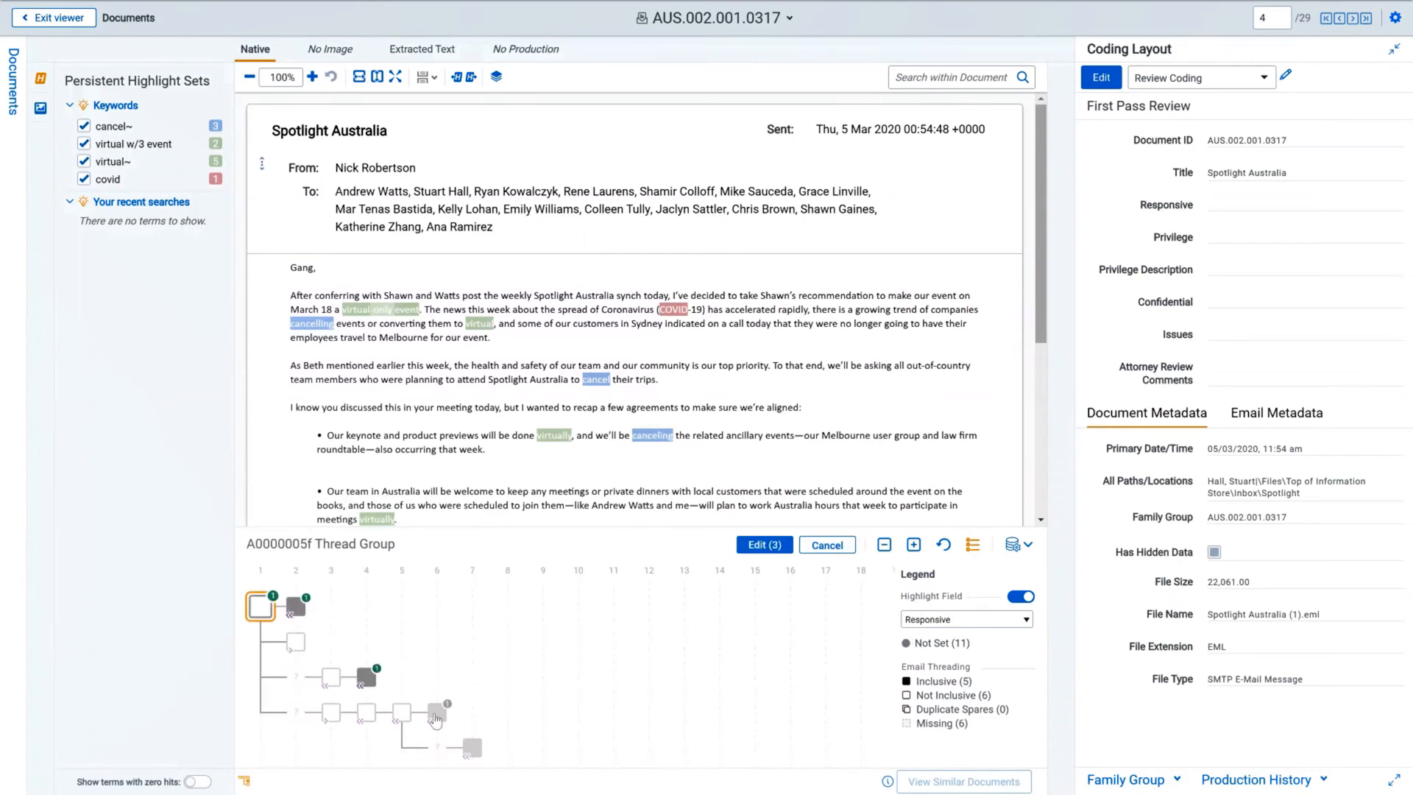
click(436, 718)
click(475, 749)
Mass-code the five selected emails as Responsive and exit the viewer.
click(765, 554)
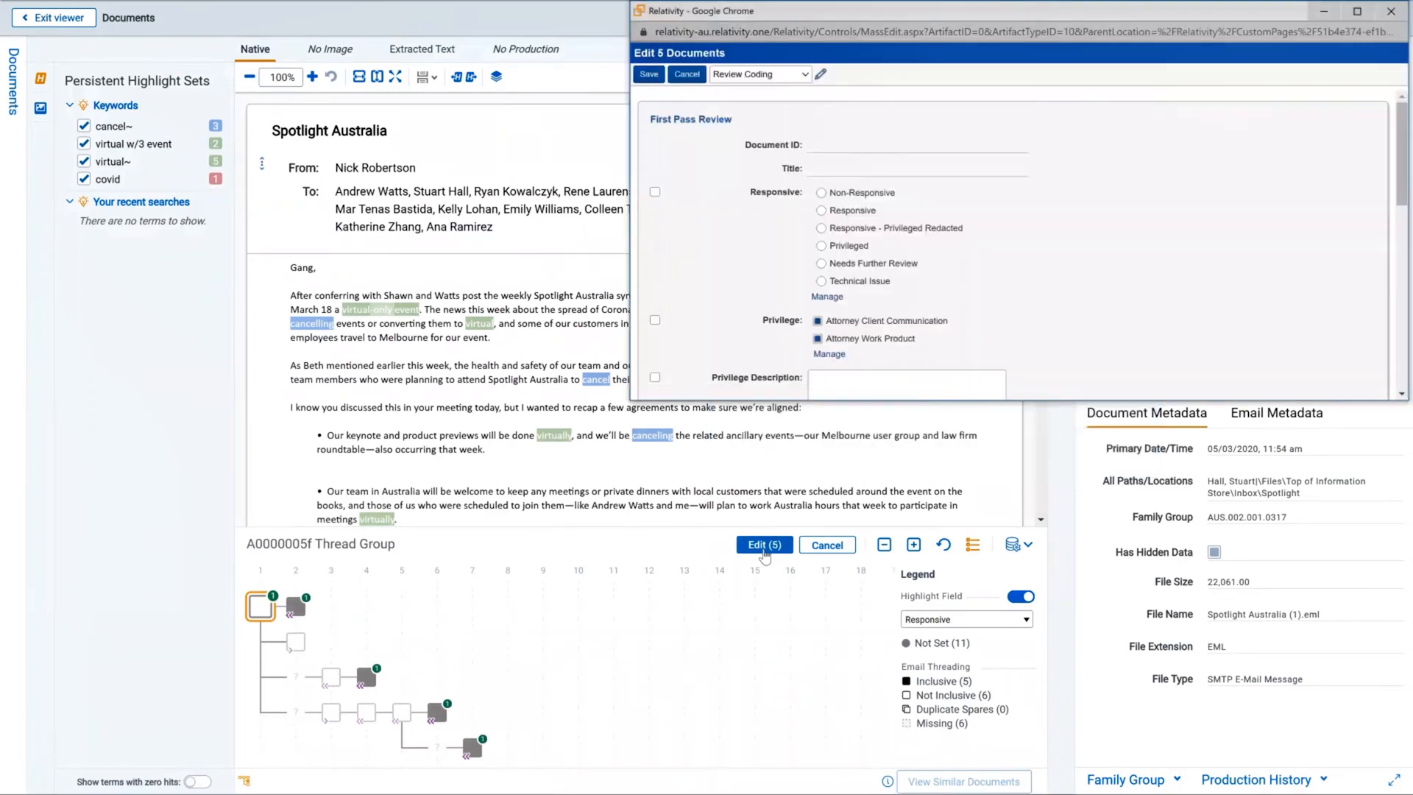
click(822, 211)
click(655, 193)
click(647, 76)
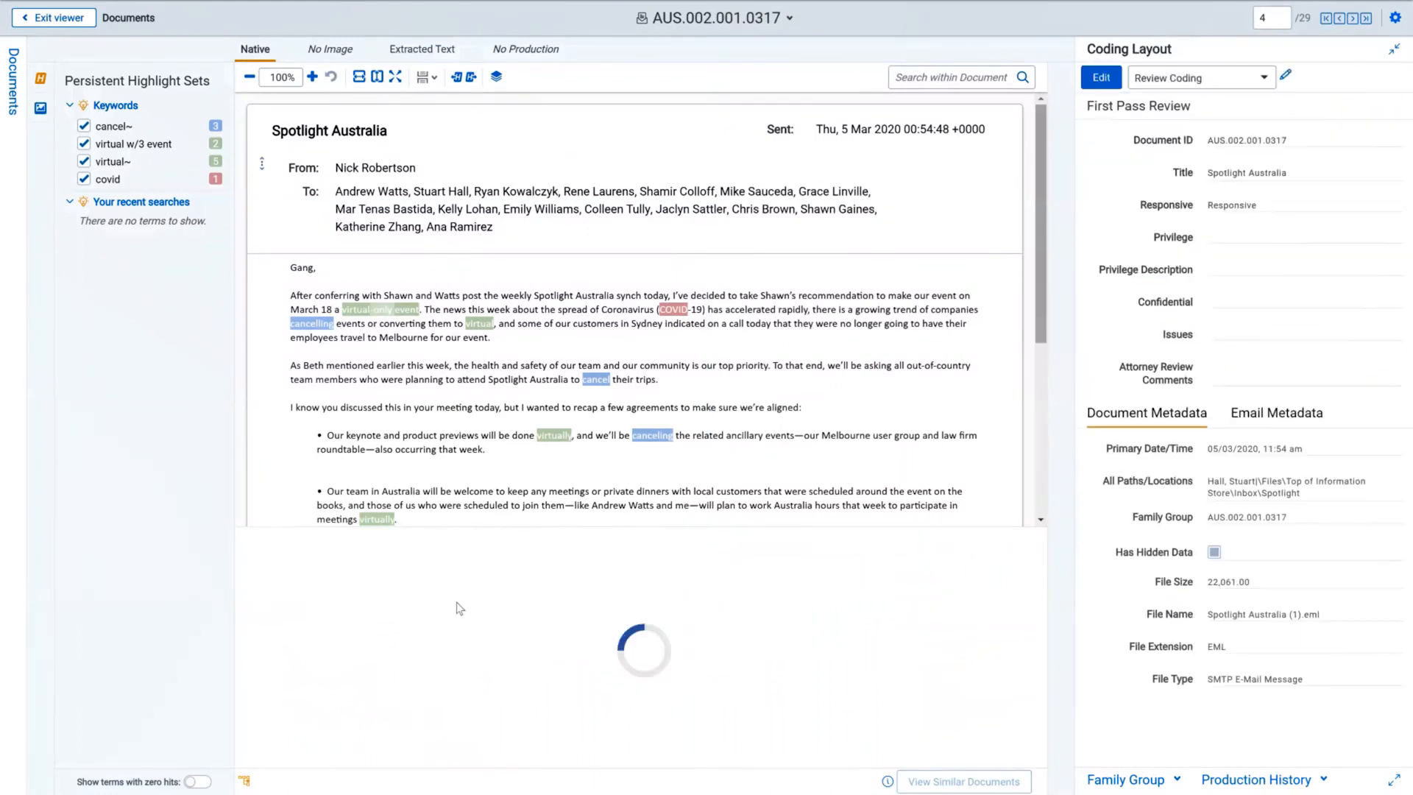
mouse_move(371, 698)
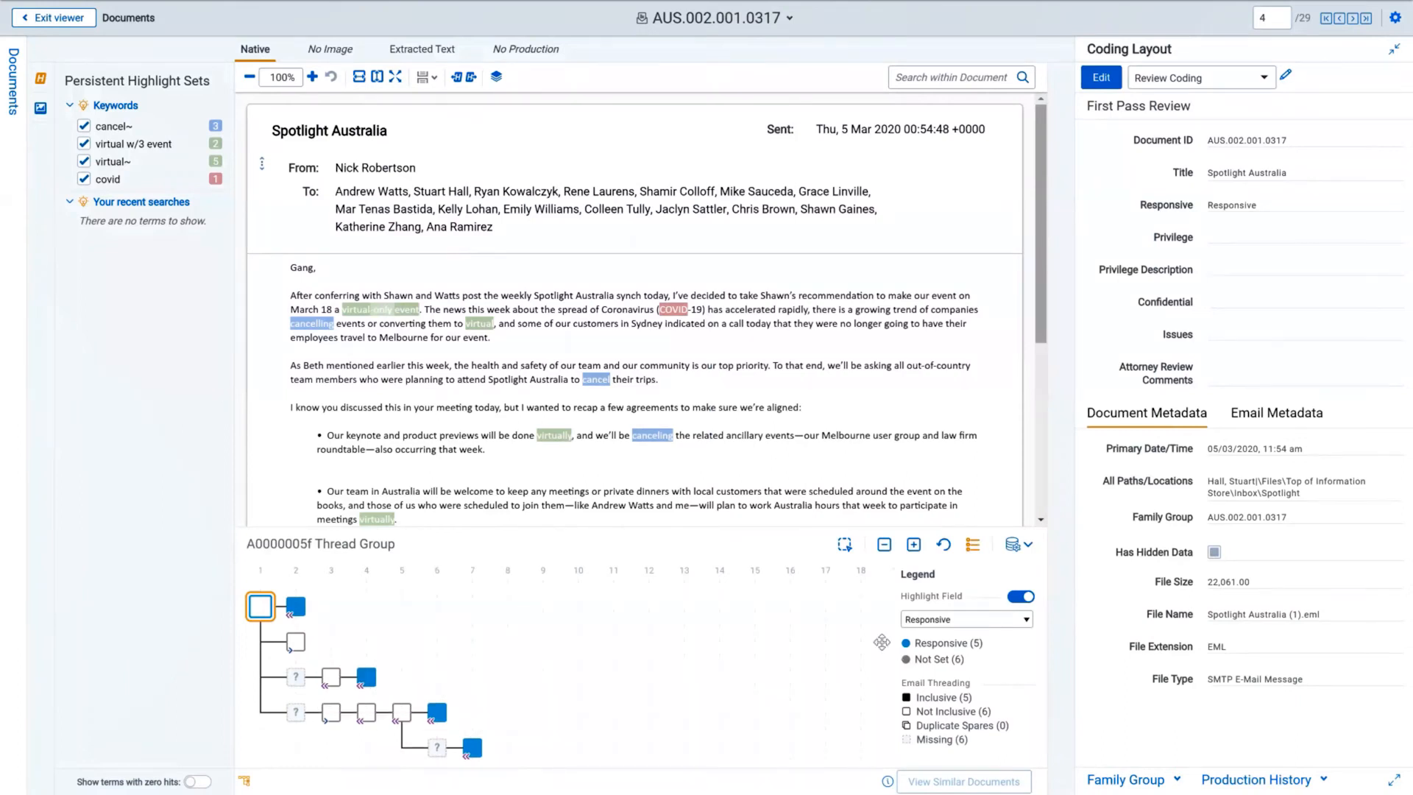
click(59, 18)
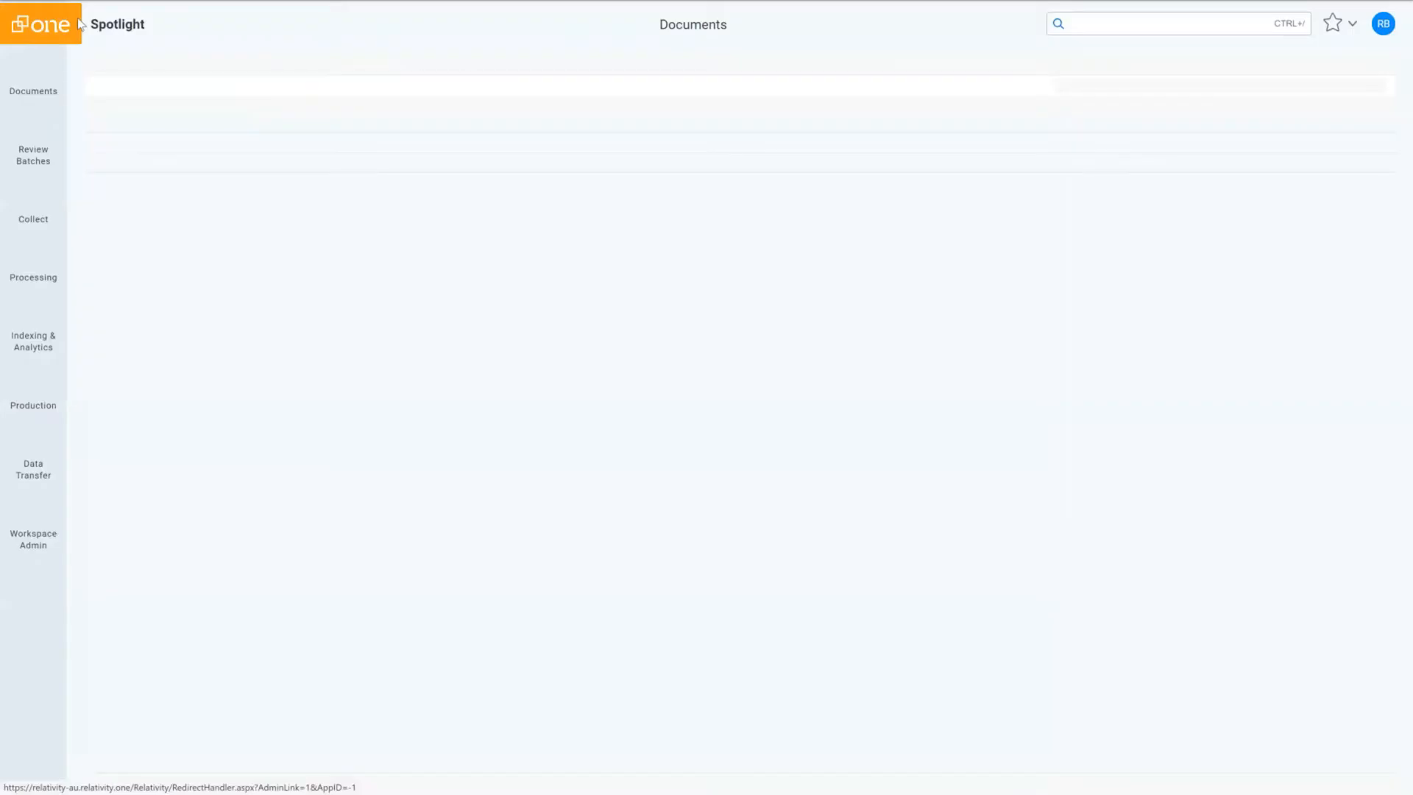
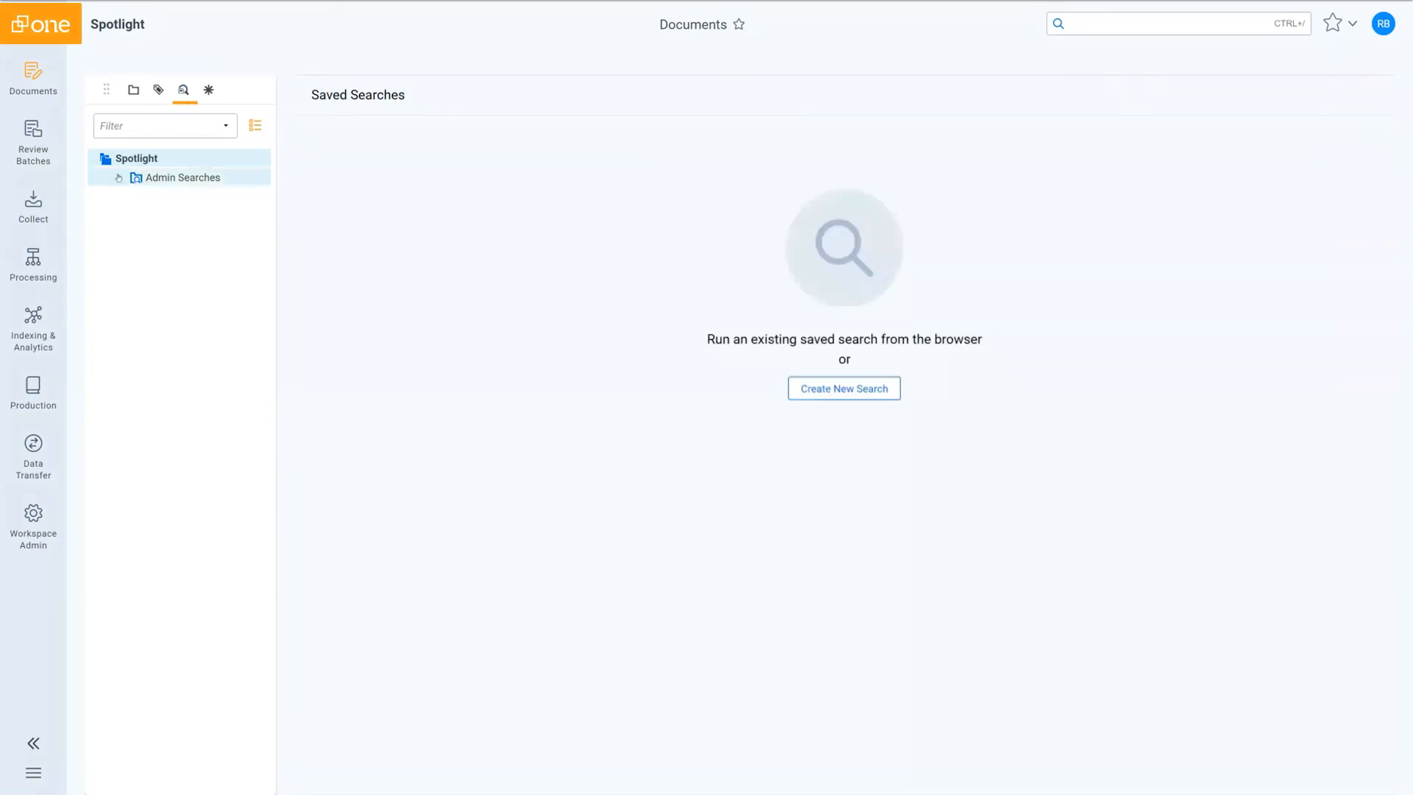
Expand the Admin Searches folder in the Spotlight workspace's saved searches.
click(118, 177)
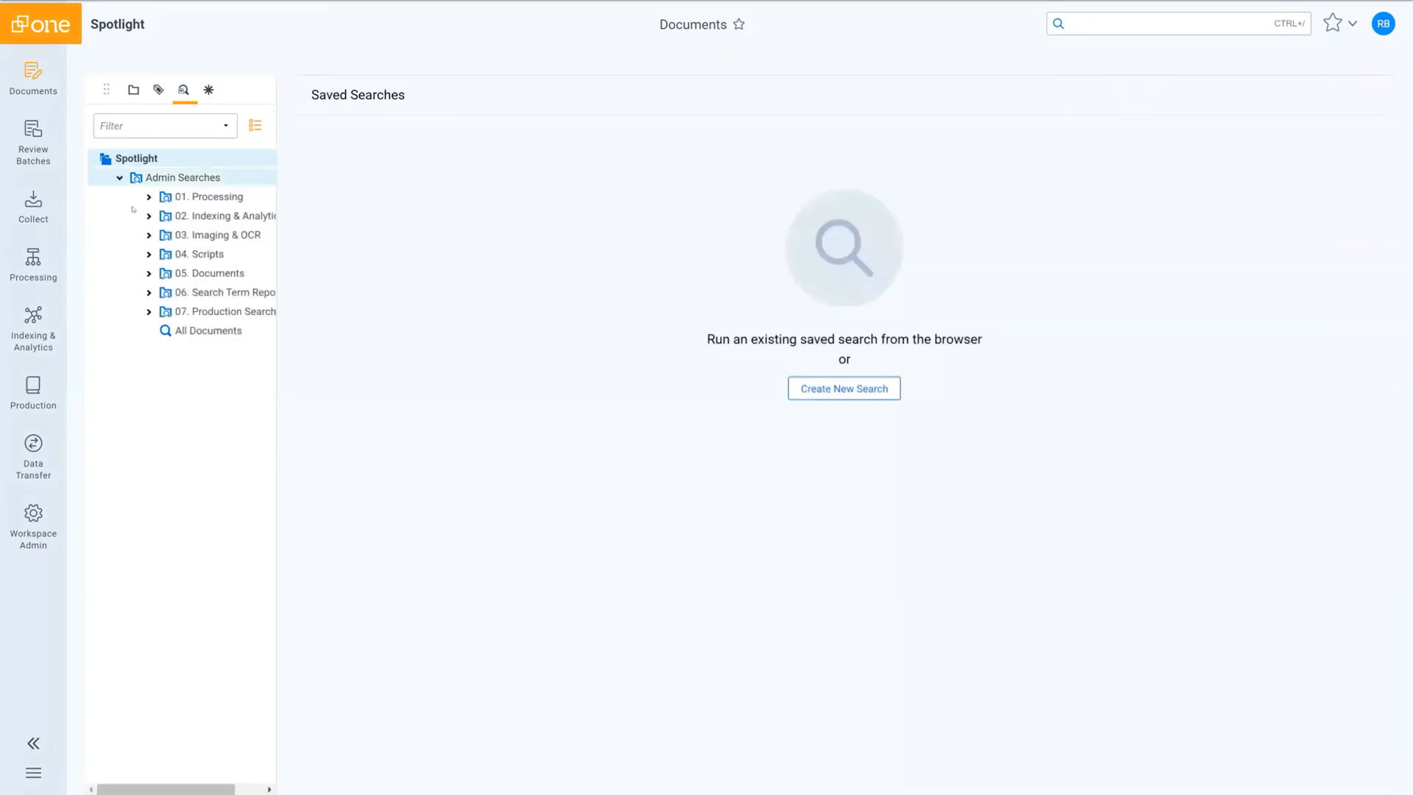
Inspect the 1st Production search's conditions and returned fields under 07. Production Searches, then close it.
click(150, 312)
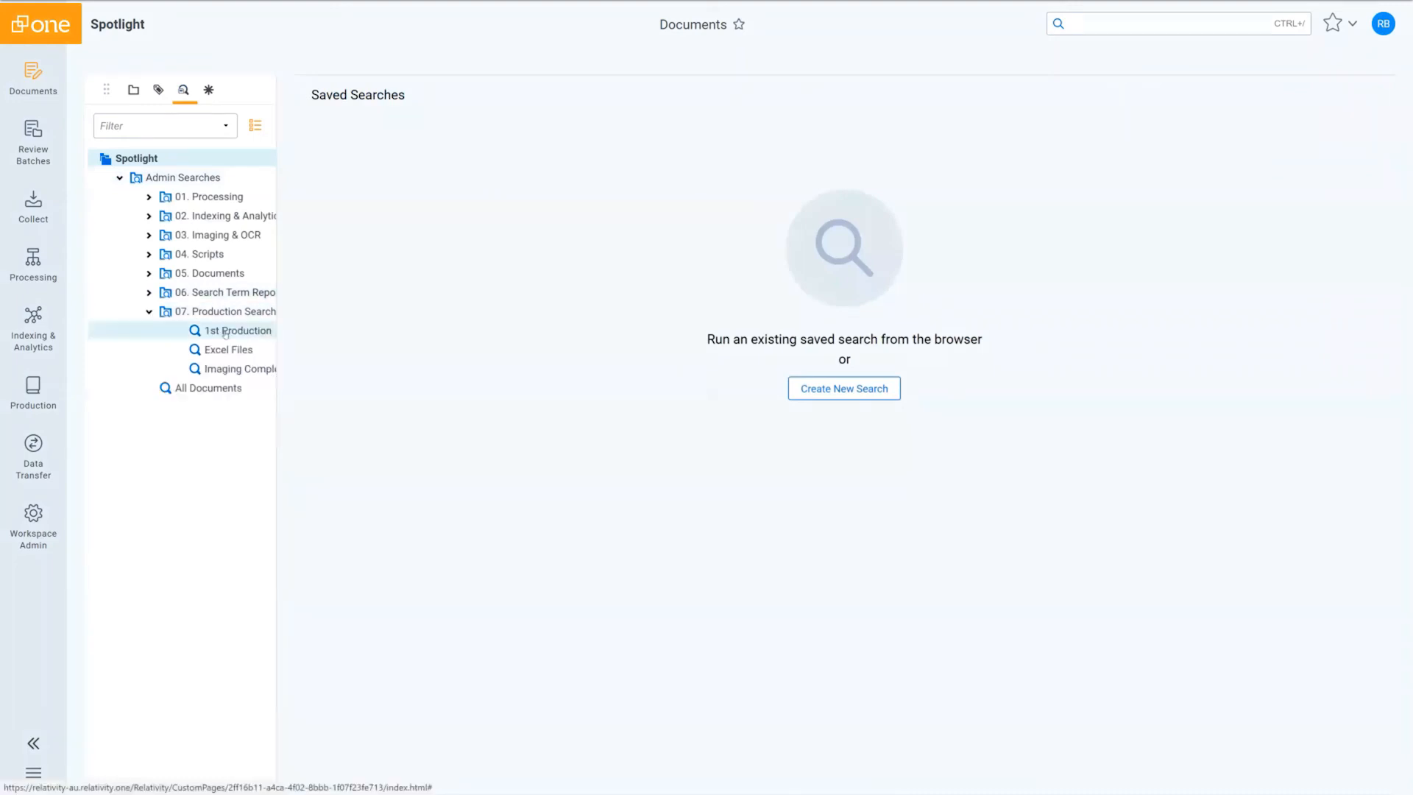
right_click(229, 333)
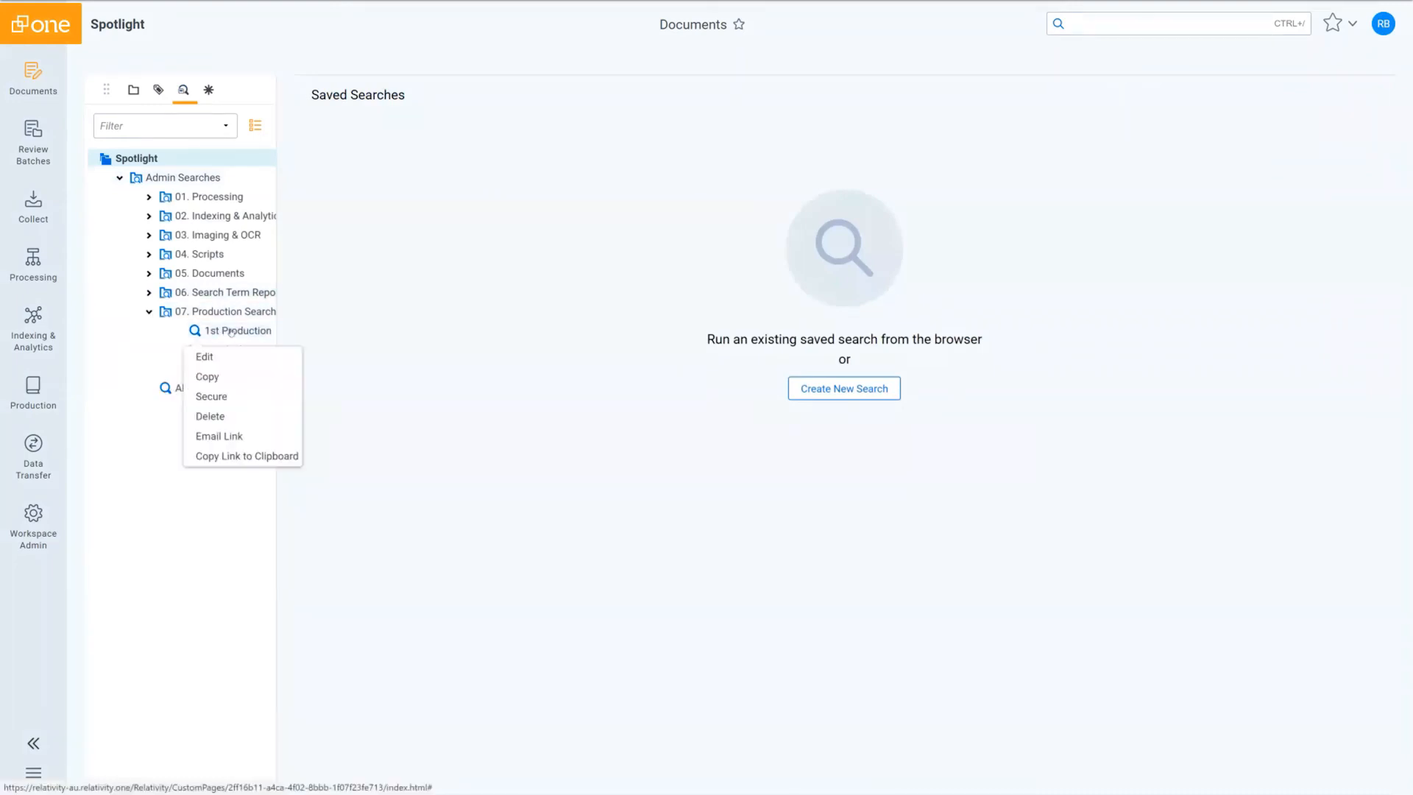
click(224, 358)
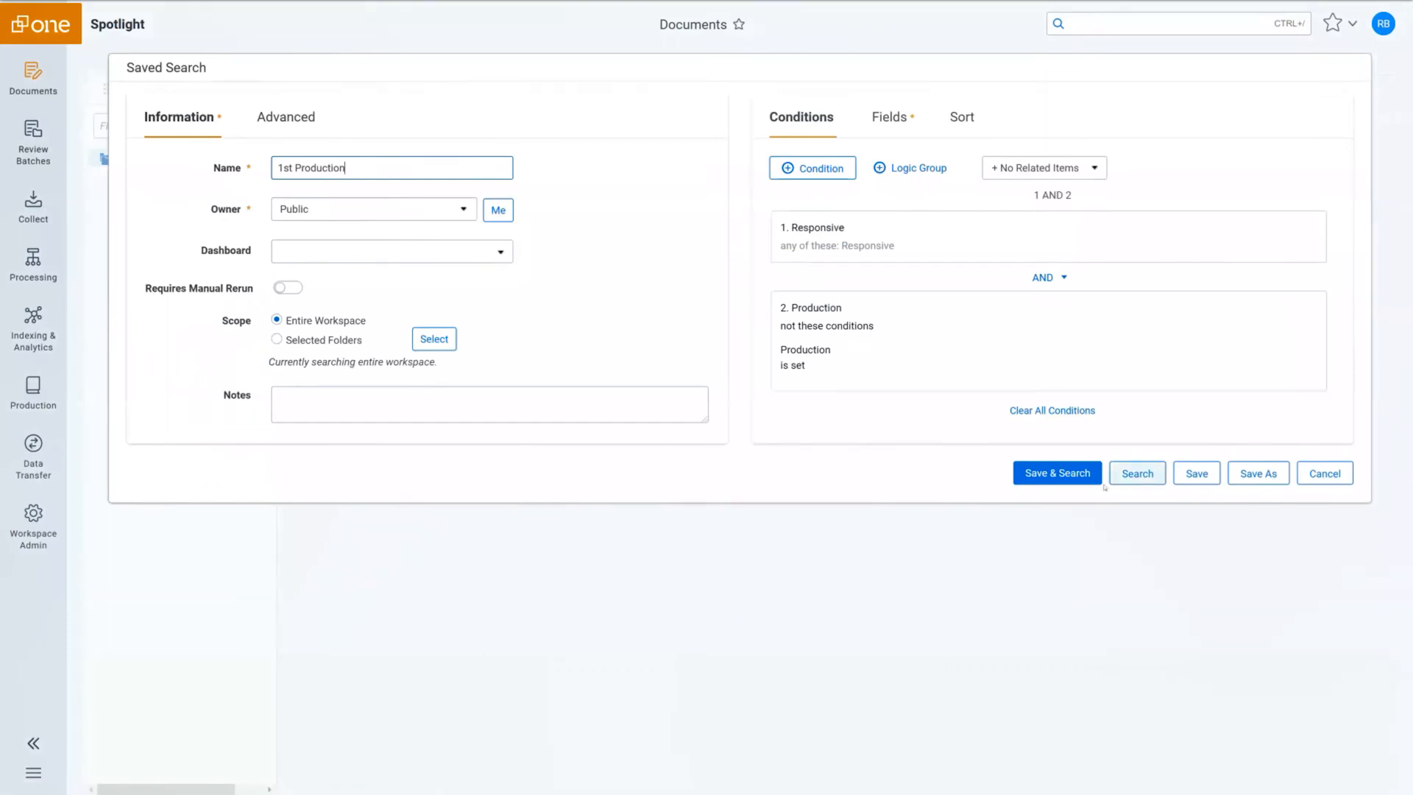
click(884, 121)
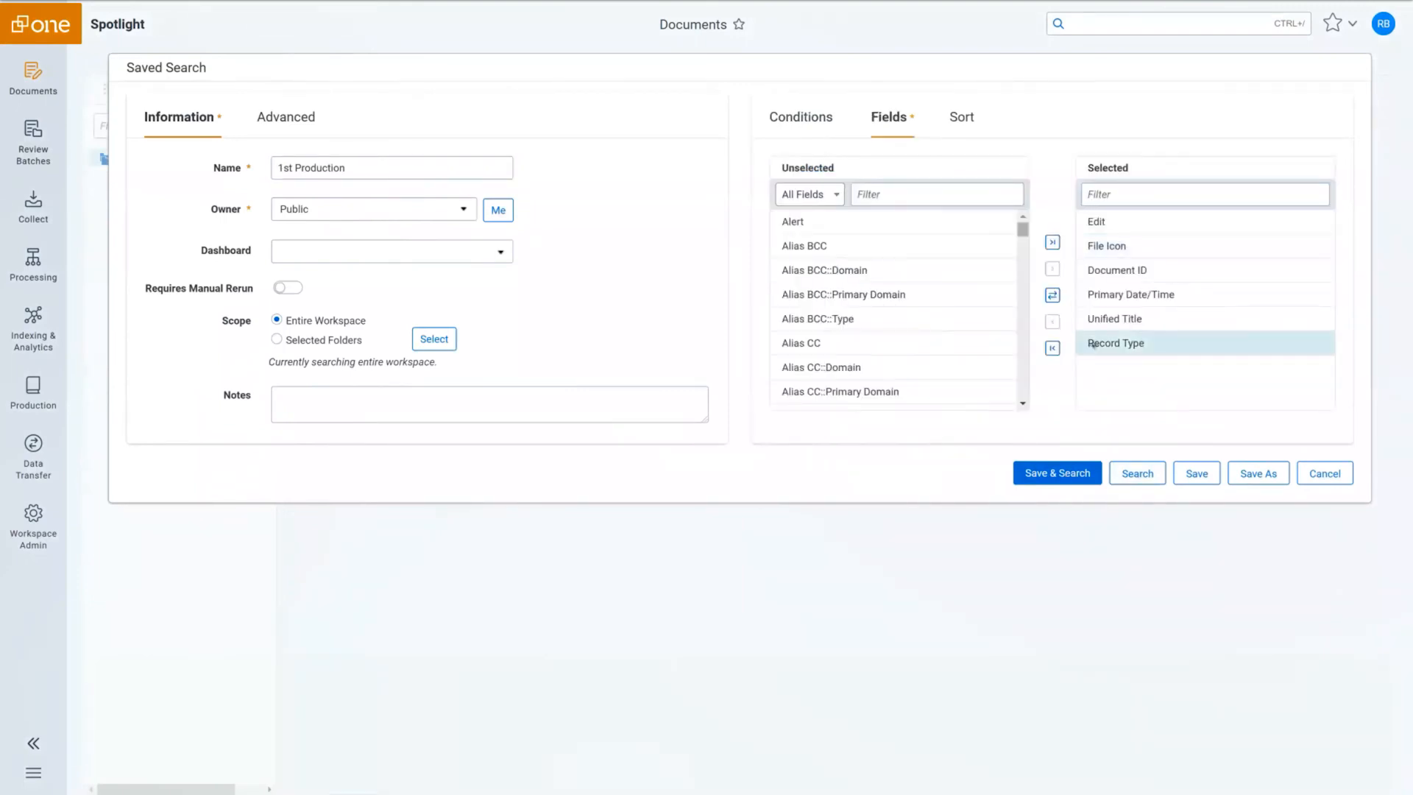
click(1056, 473)
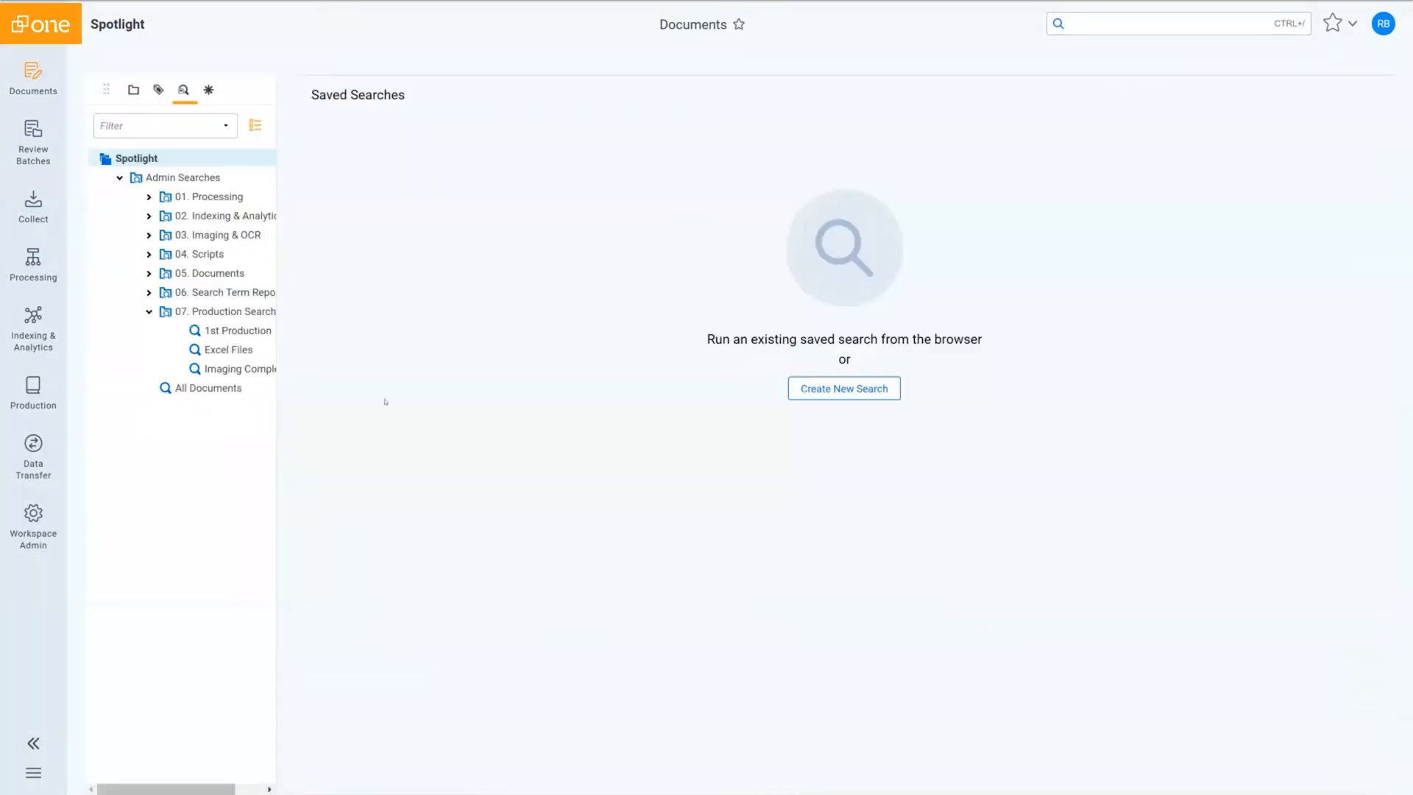
Run 1st Production and show its five email results in the Document List view.
click(253, 330)
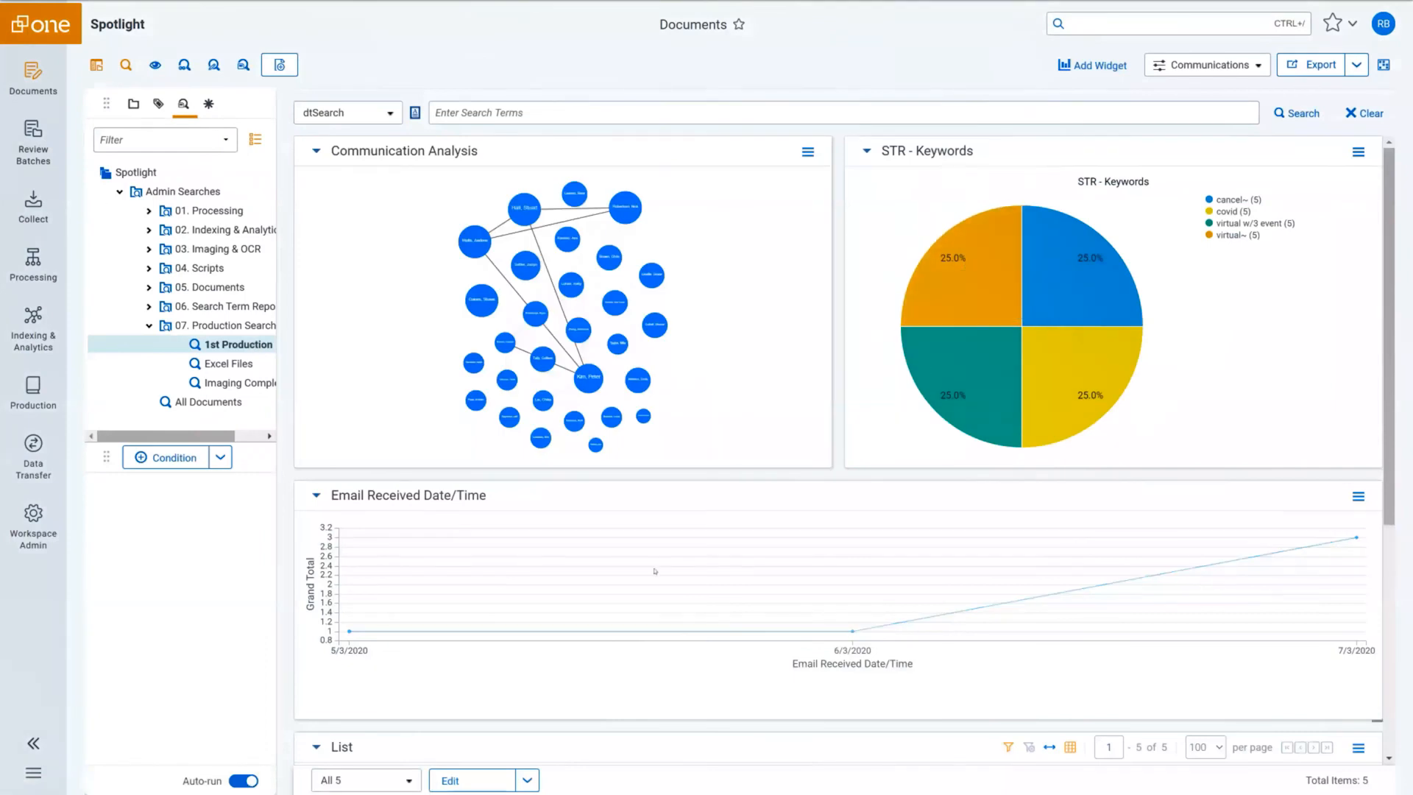
click(1207, 65)
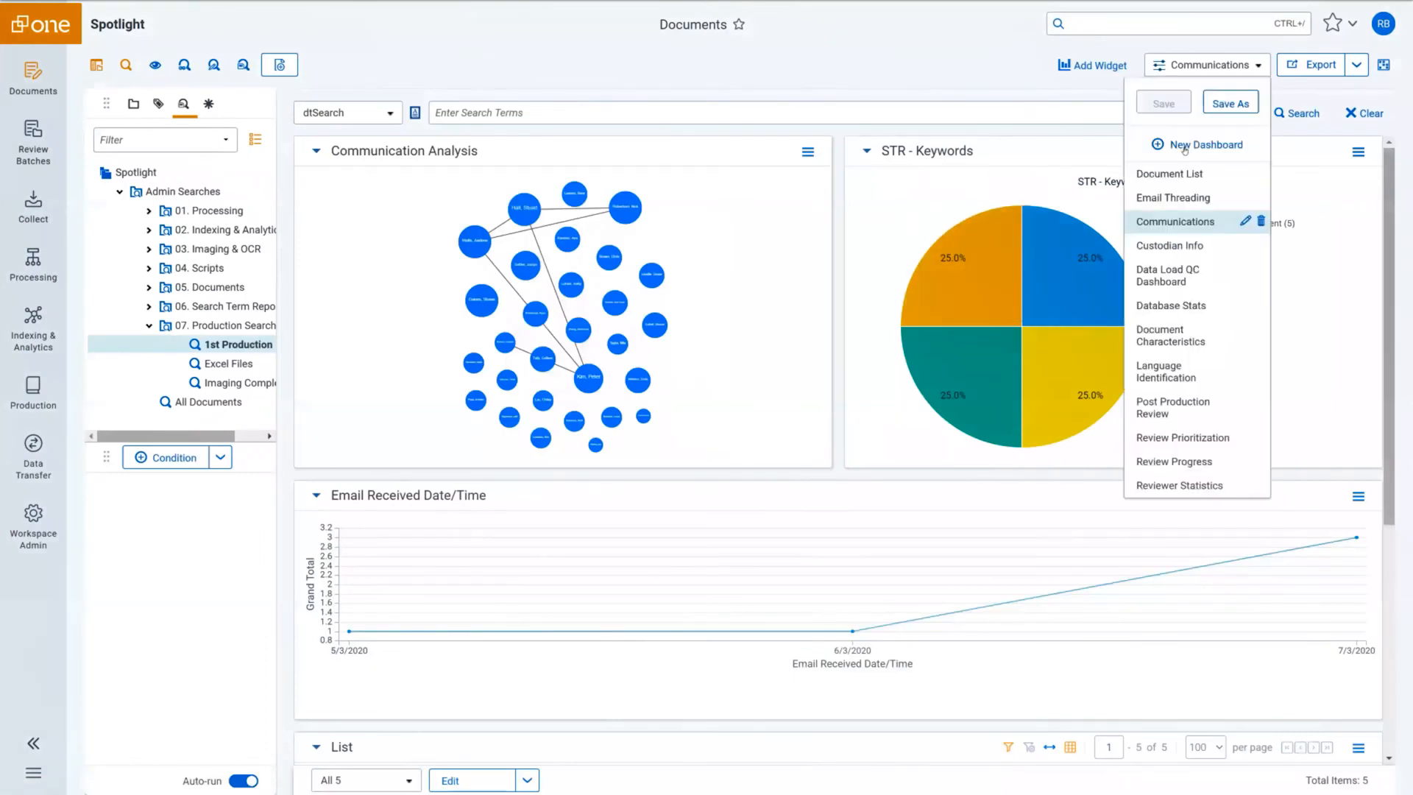
click(1169, 175)
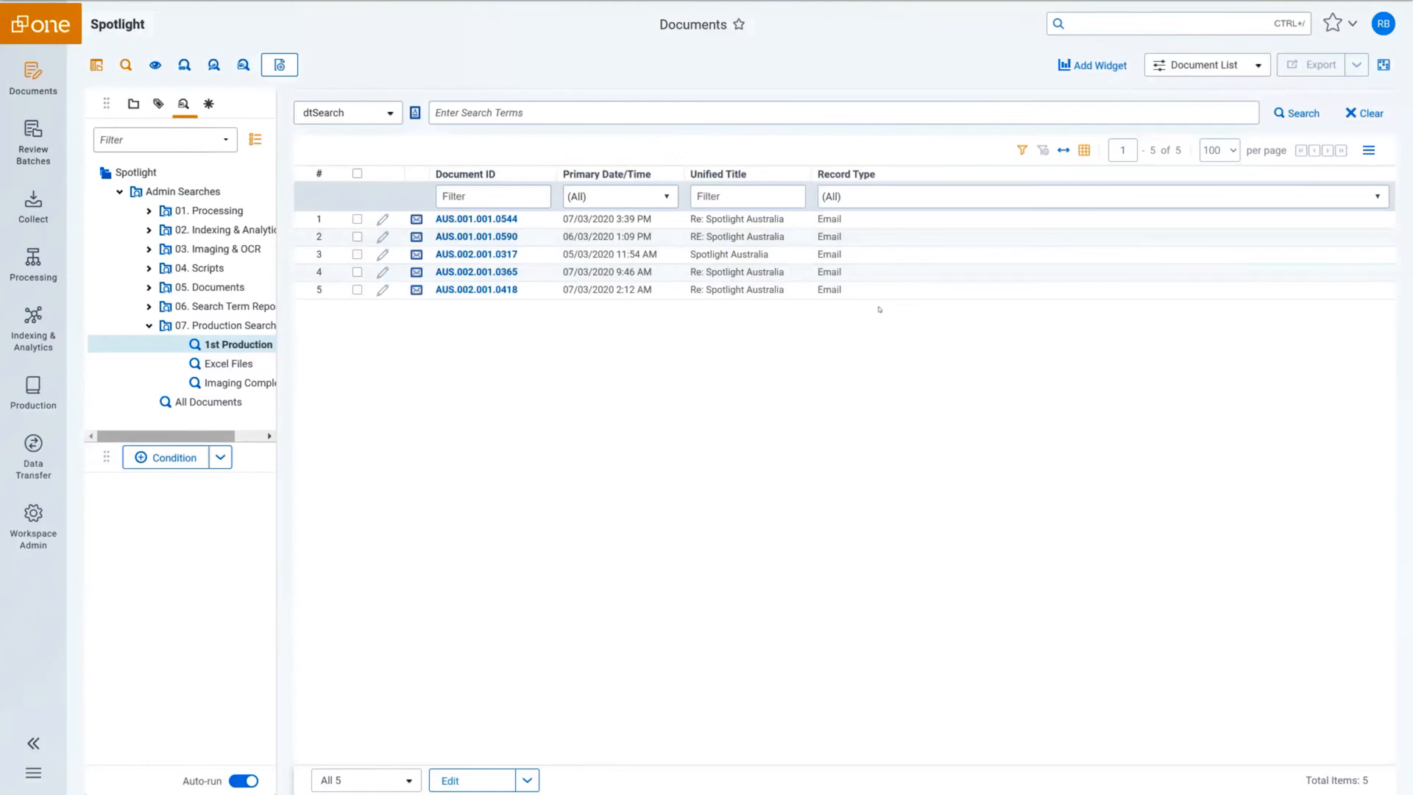
Open the 1st Production set under Production Sets and stage and run it.
mouse_move(34, 385)
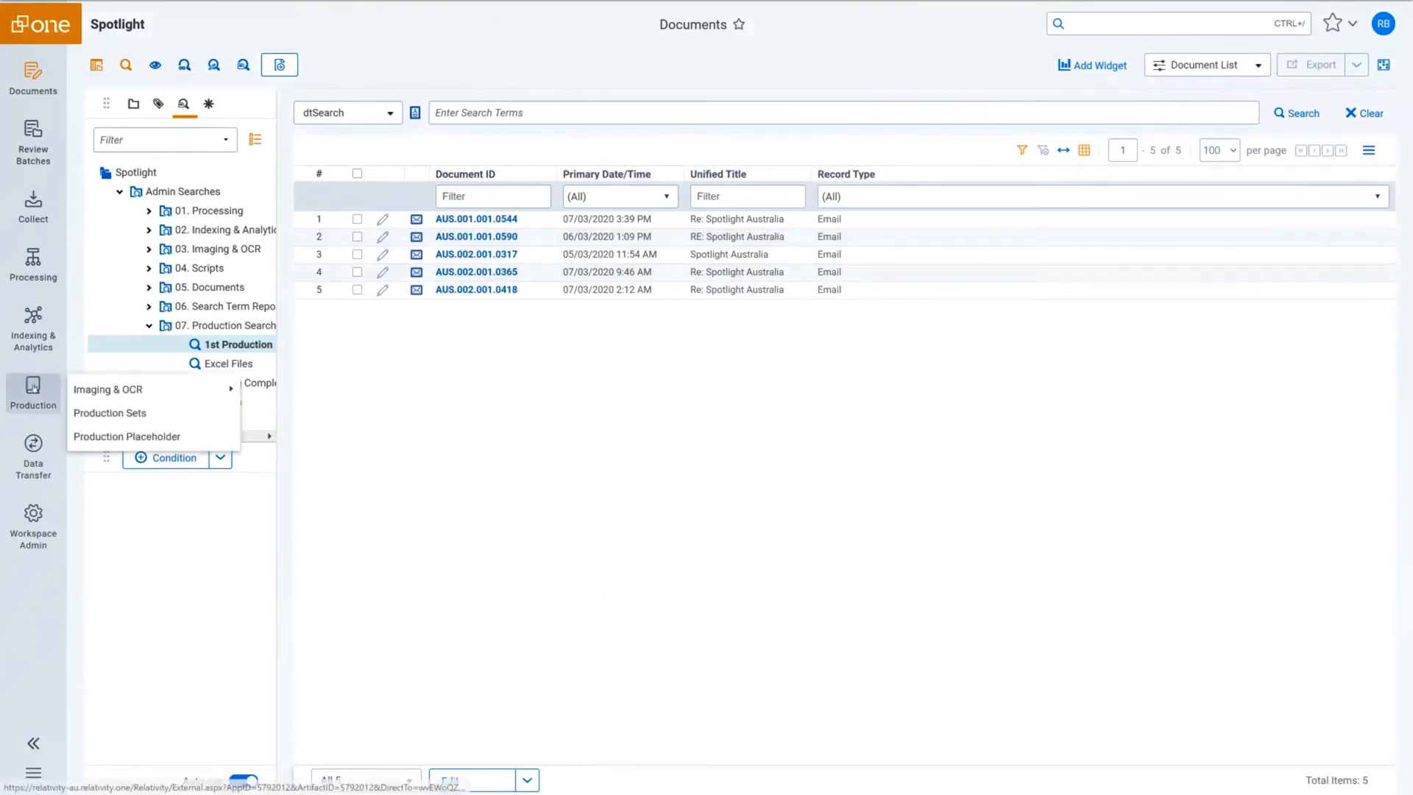
click(134, 417)
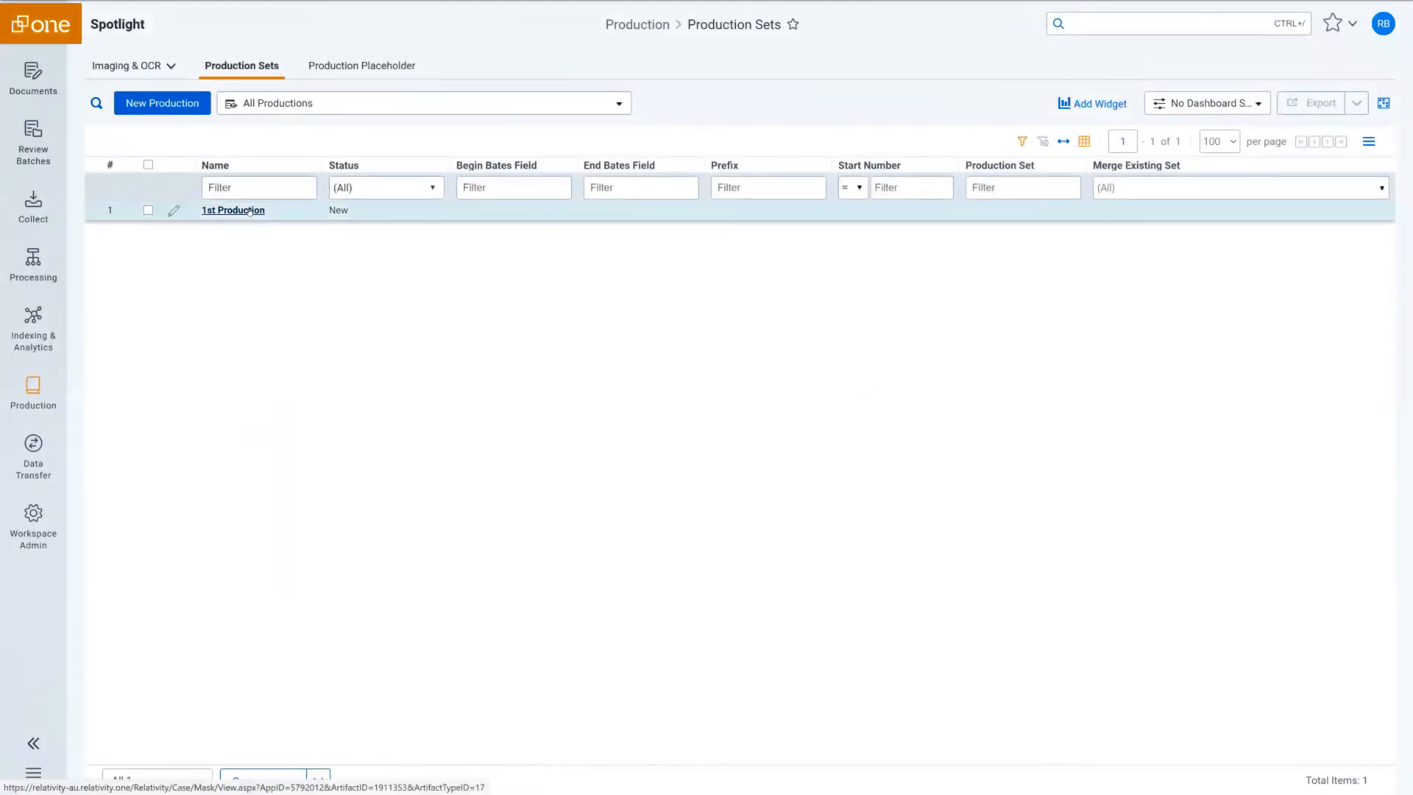
click(250, 212)
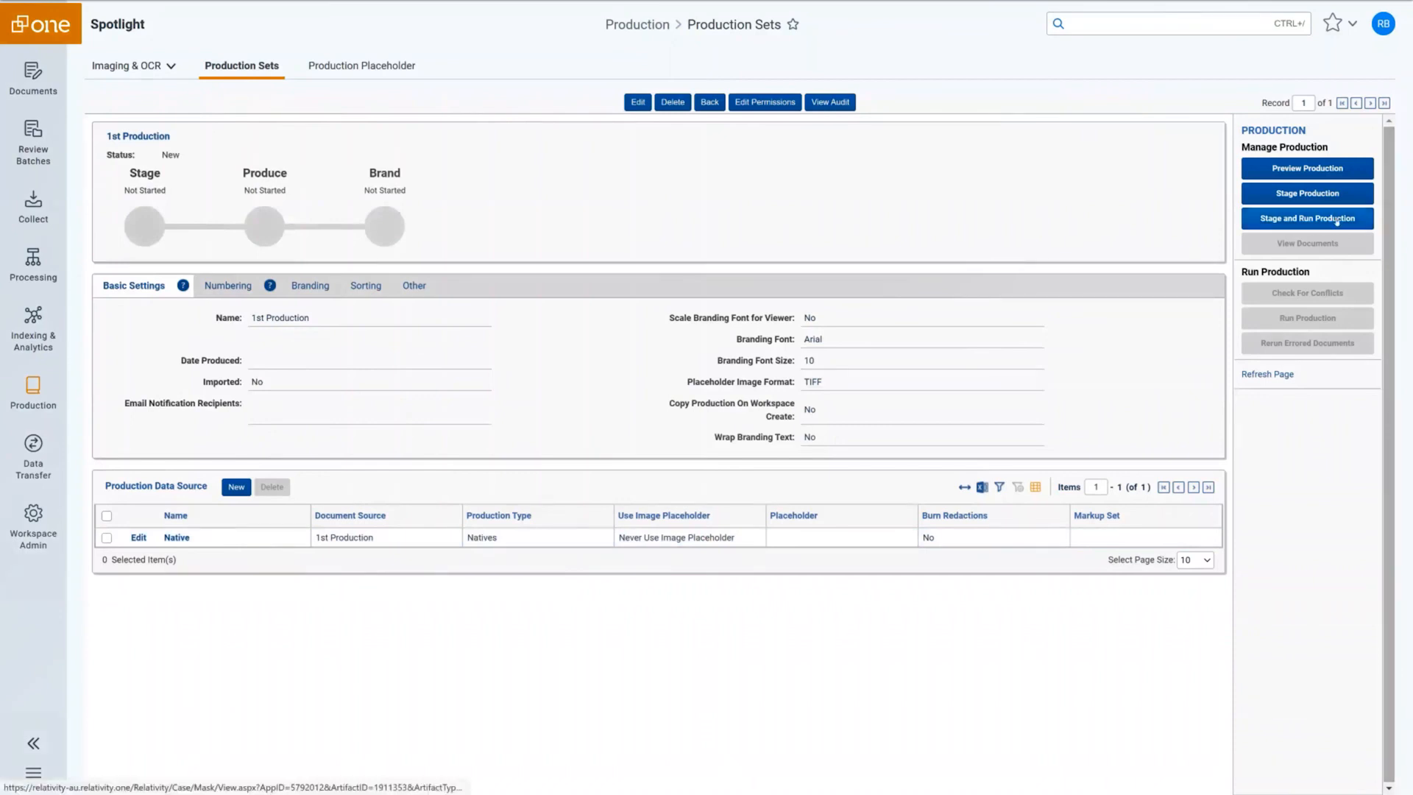
click(1285, 221)
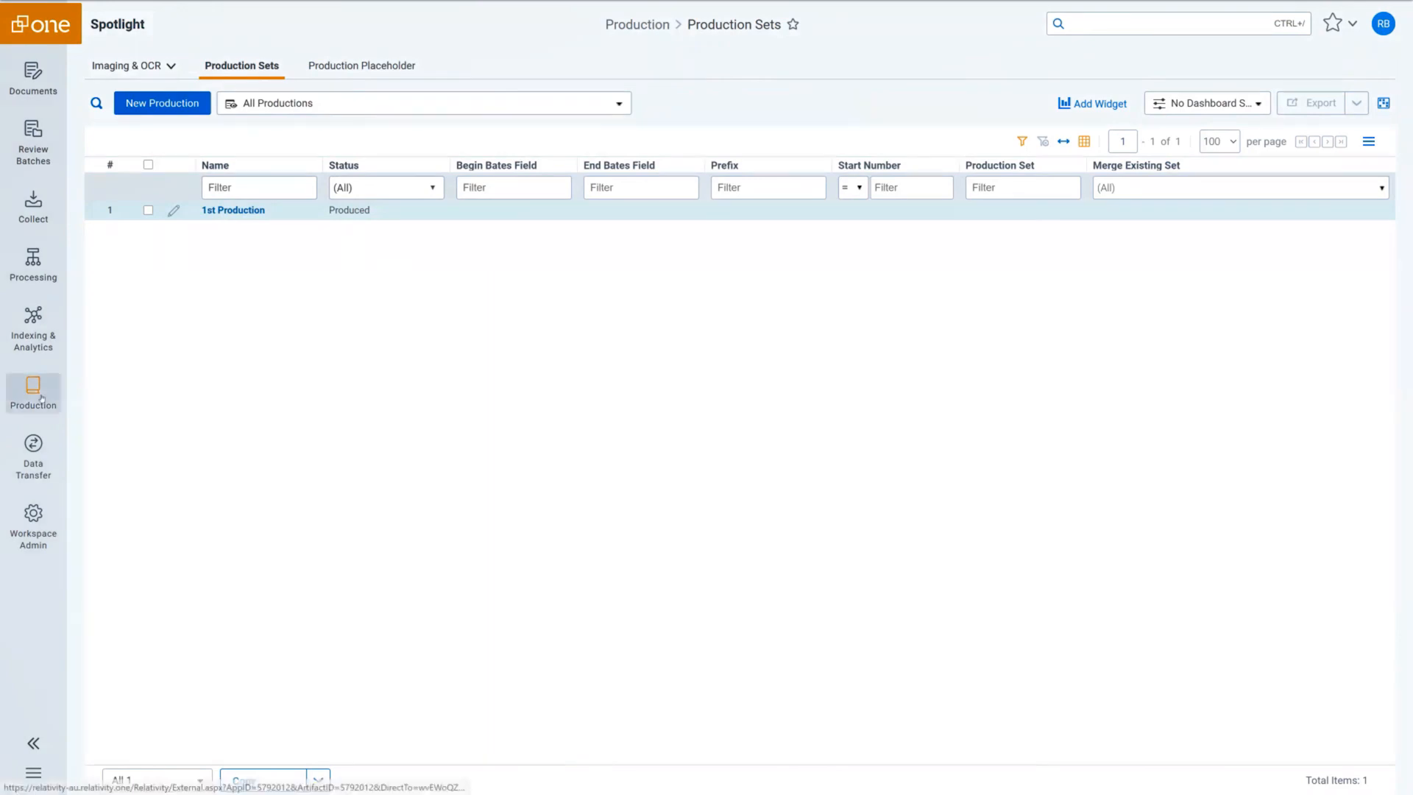
Start a new integration point named 'Spotlight Production'.
mouse_move(32, 460)
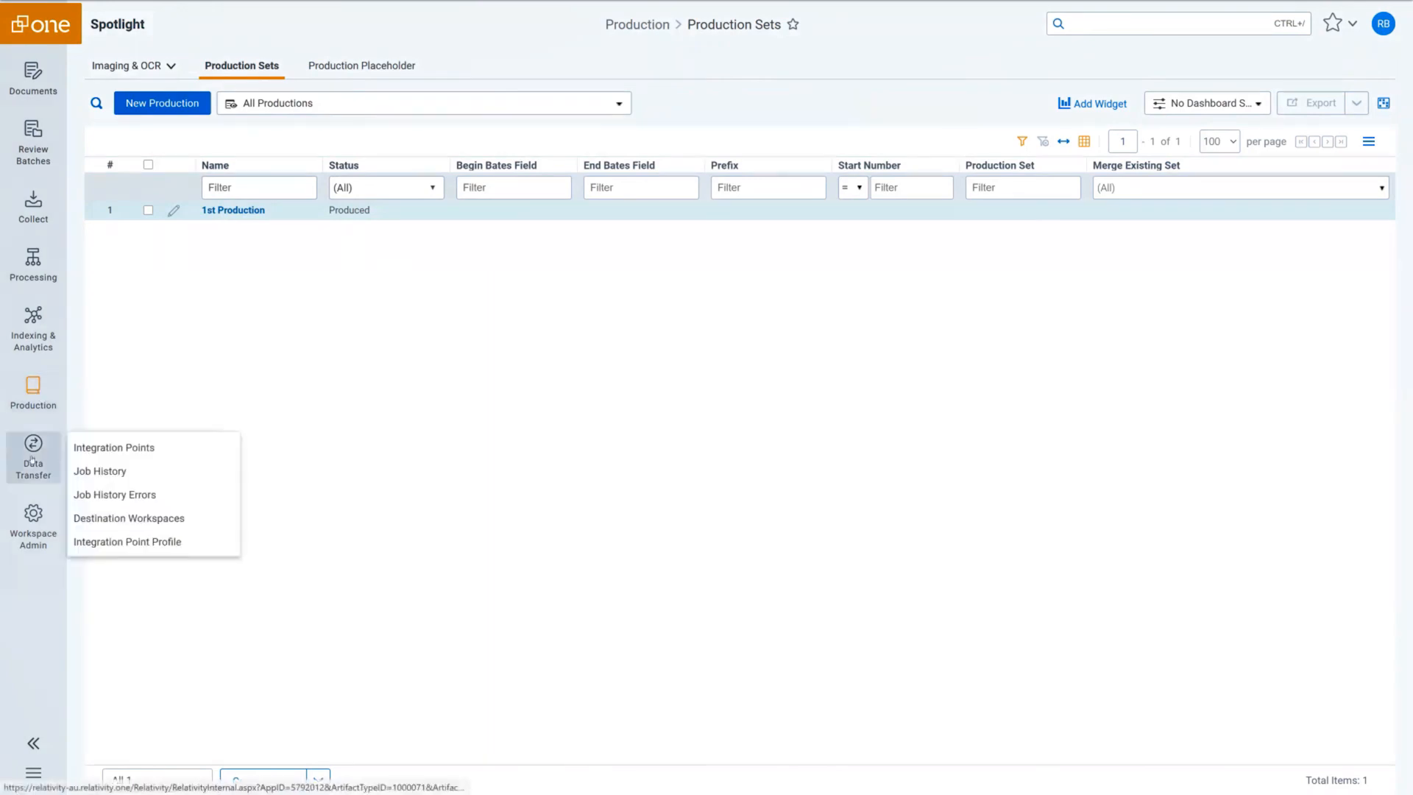
click(101, 450)
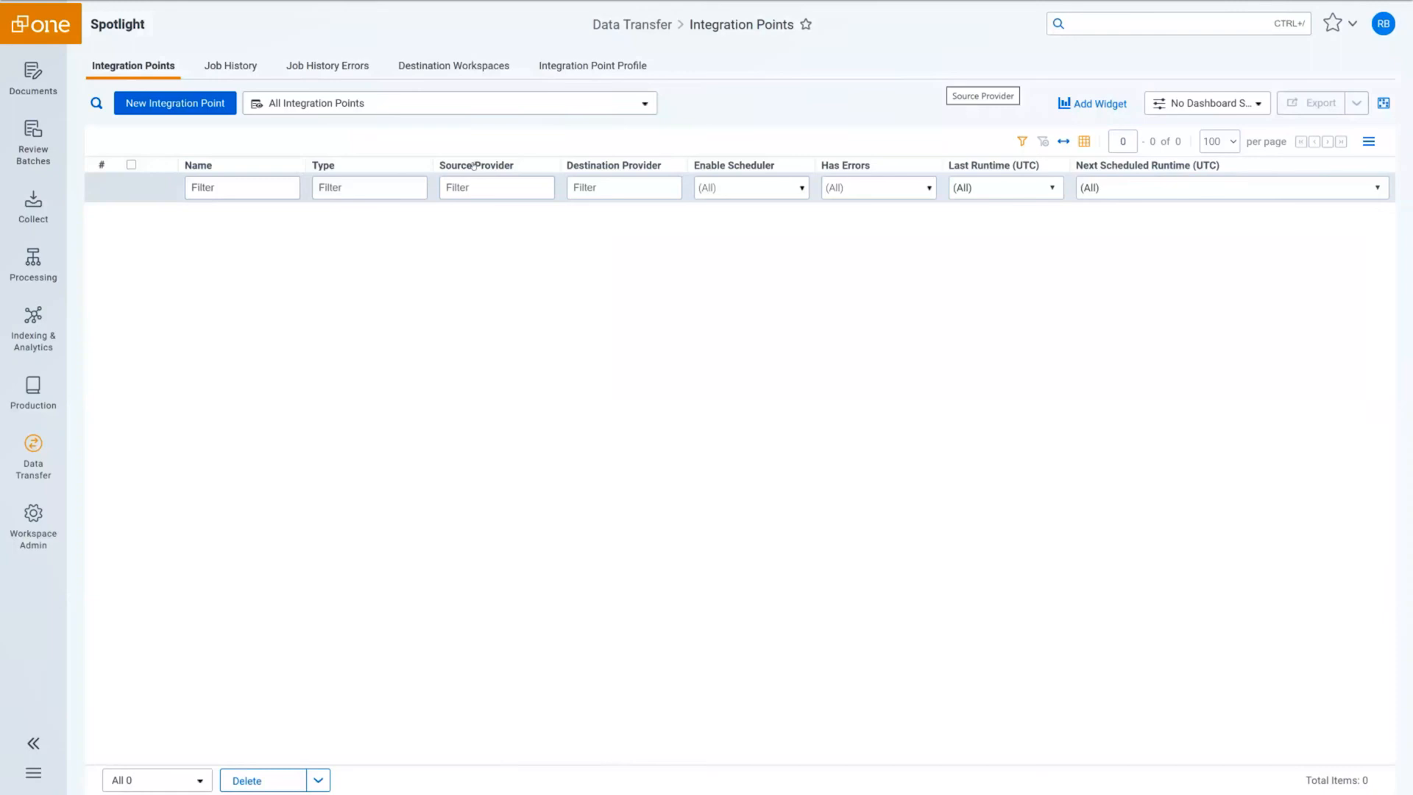
click(209, 107)
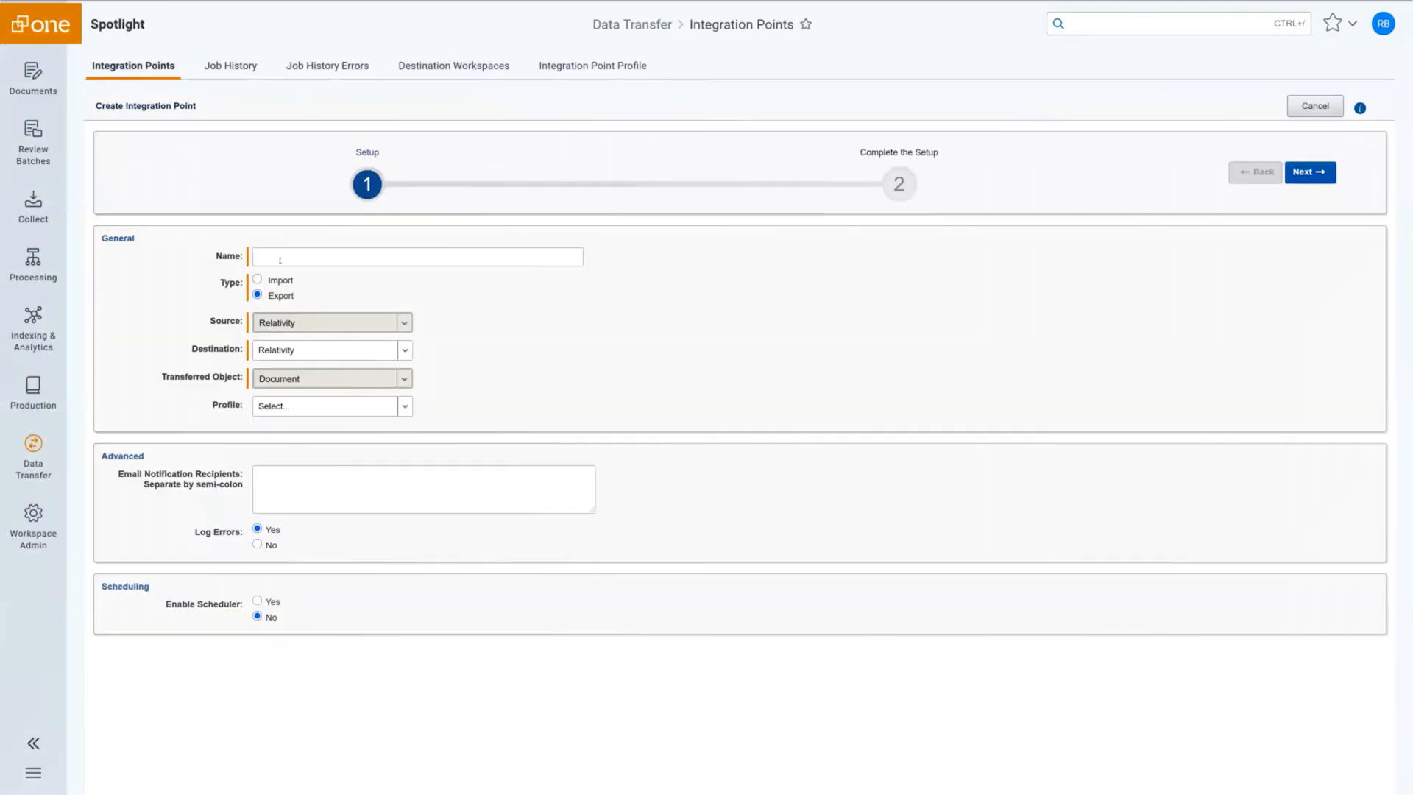
click(281, 259)
text(Spot)
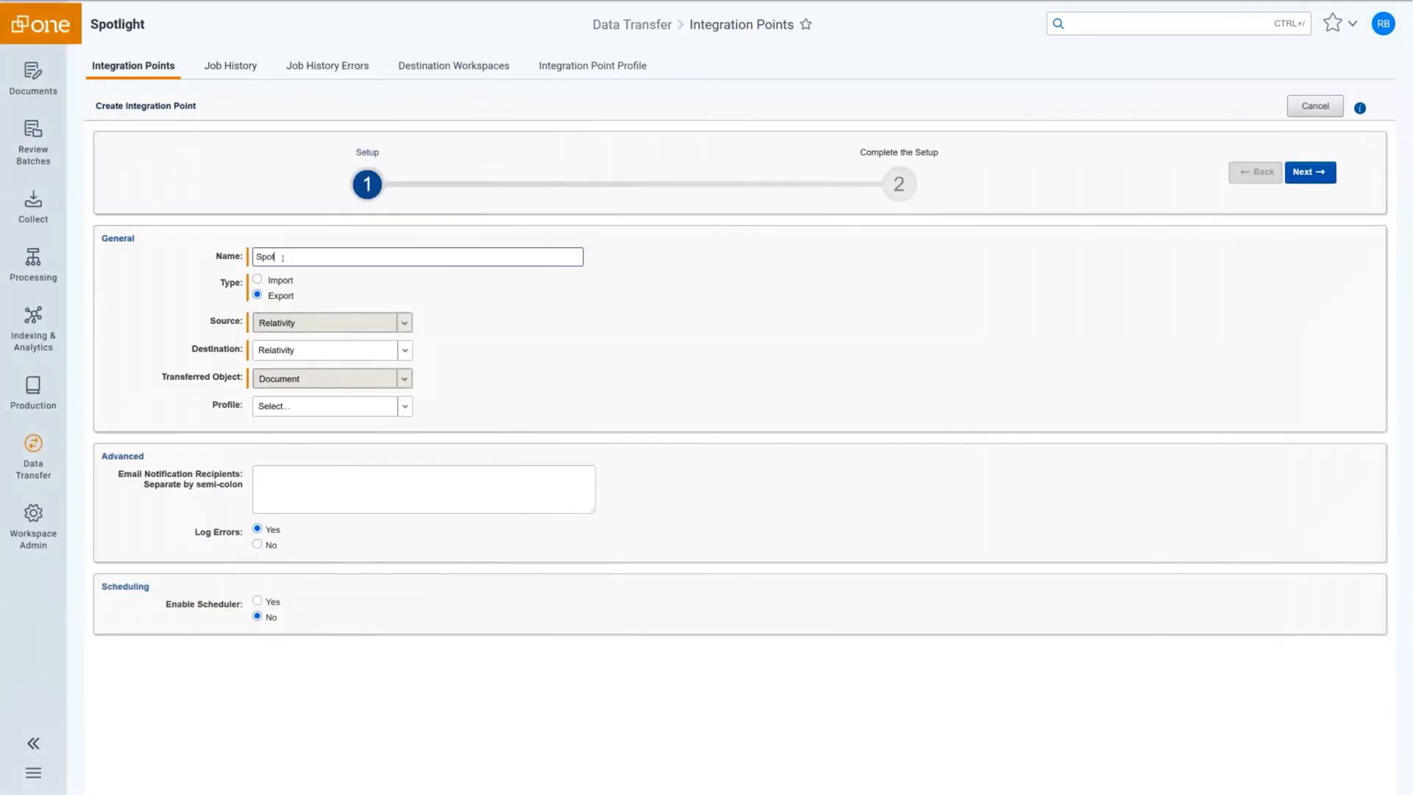
text(light Production)
key(Tab)
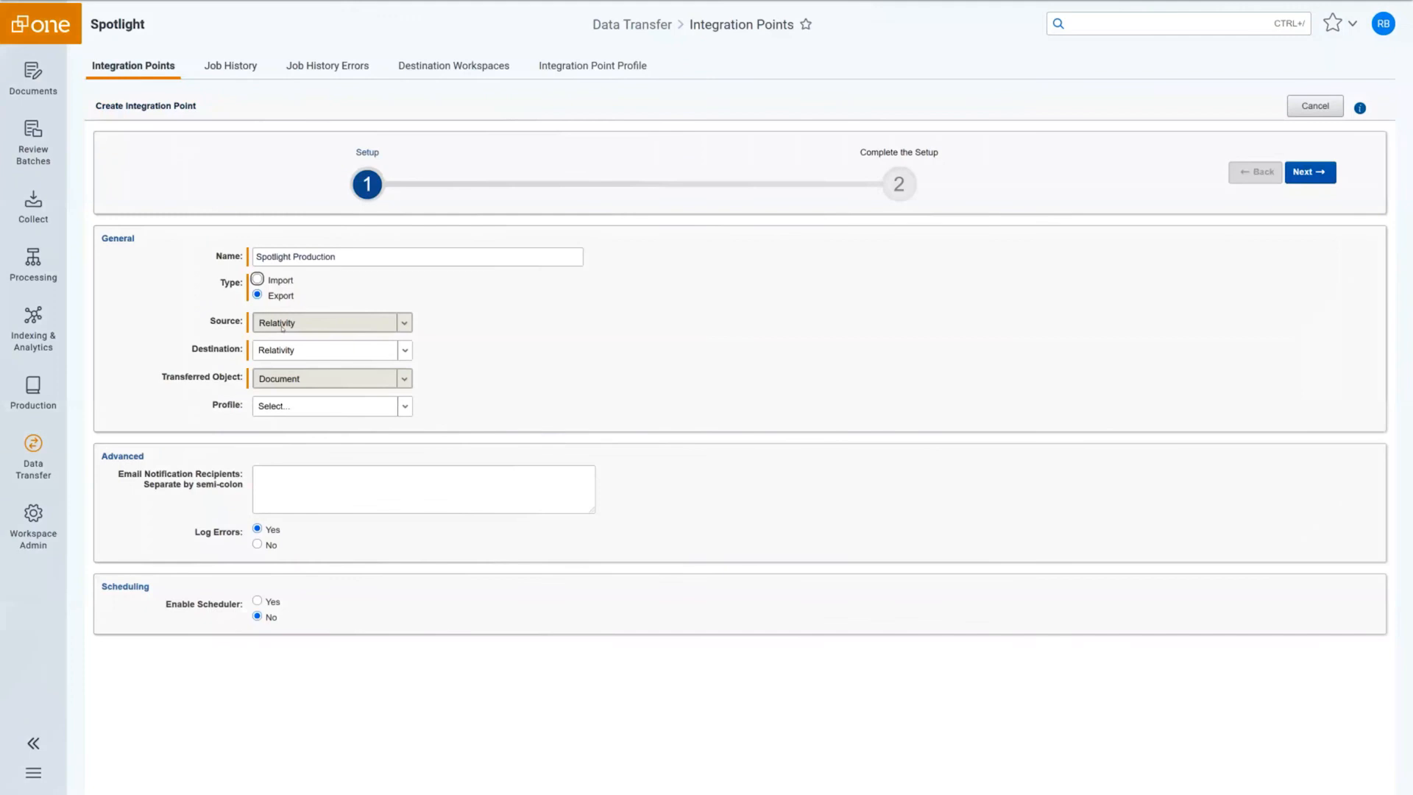
Set the destination to Load File with the Production Profile and continue to Source Information.
click(311, 353)
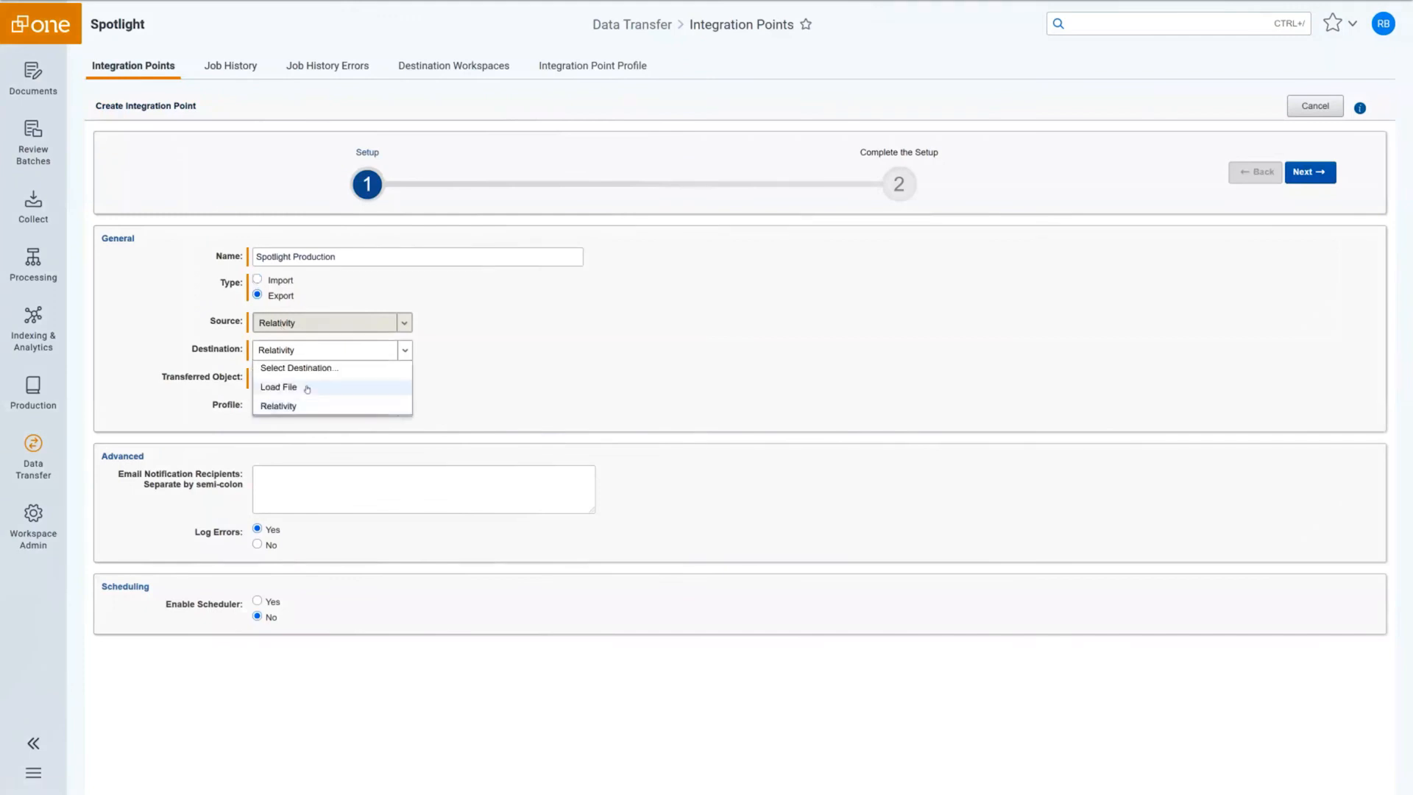
click(307, 388)
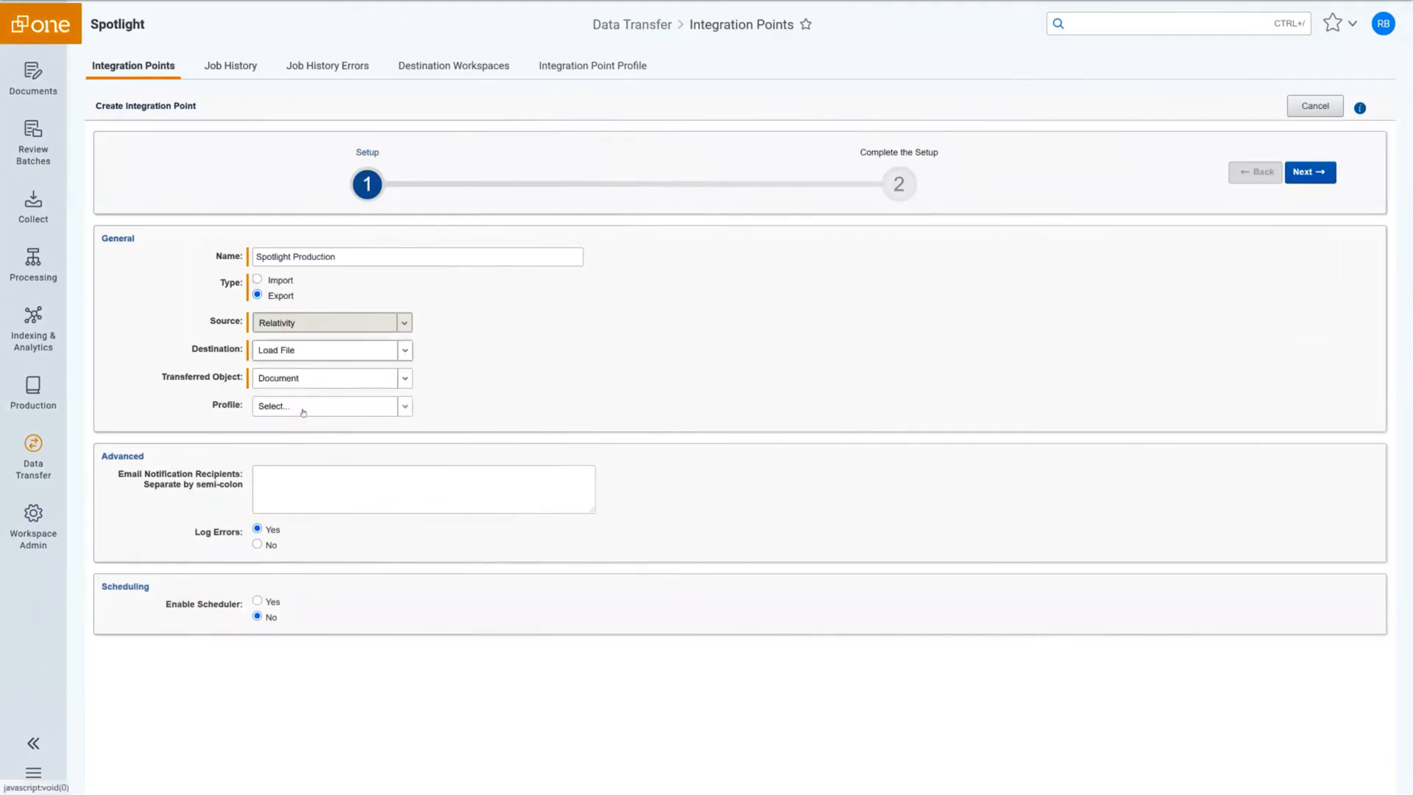
click(304, 411)
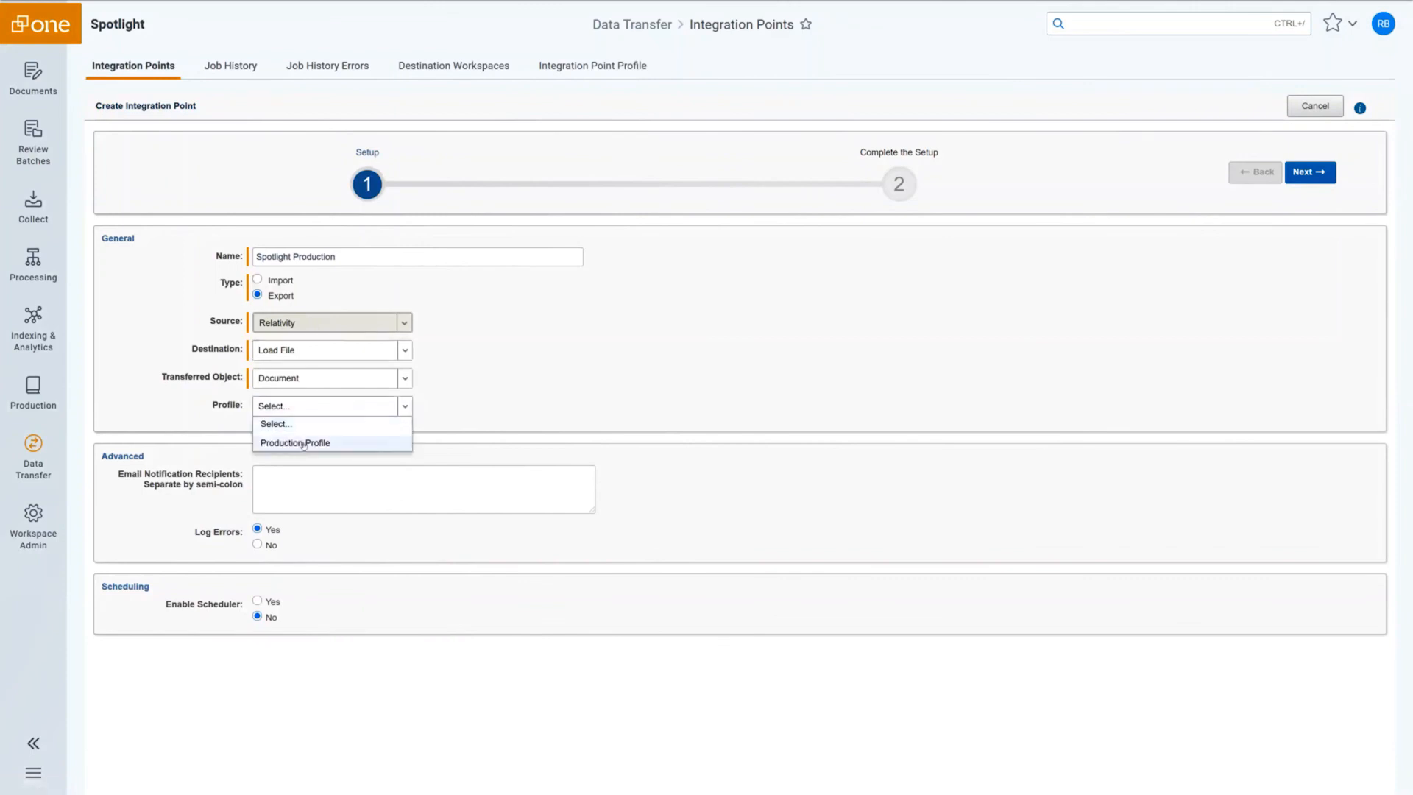
click(304, 444)
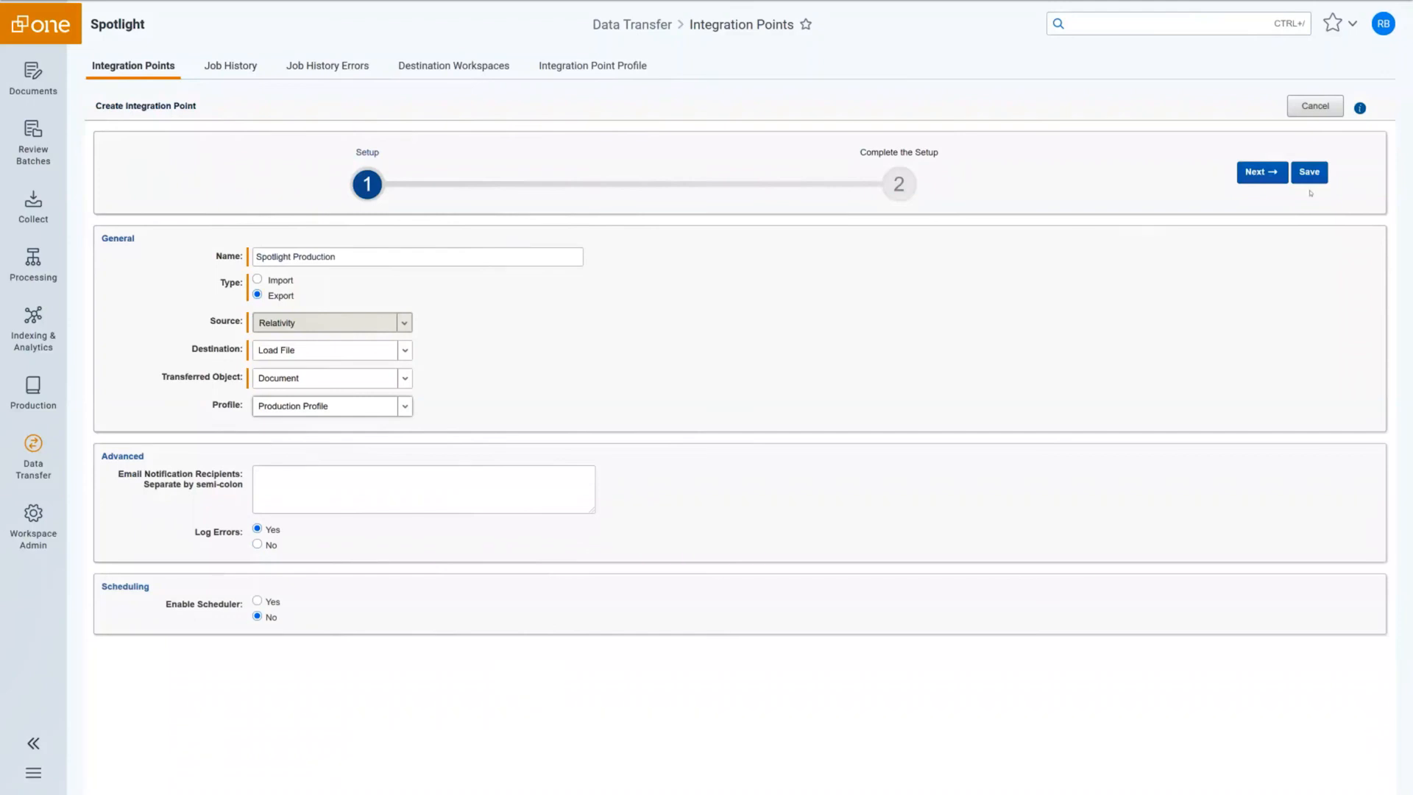
click(1257, 175)
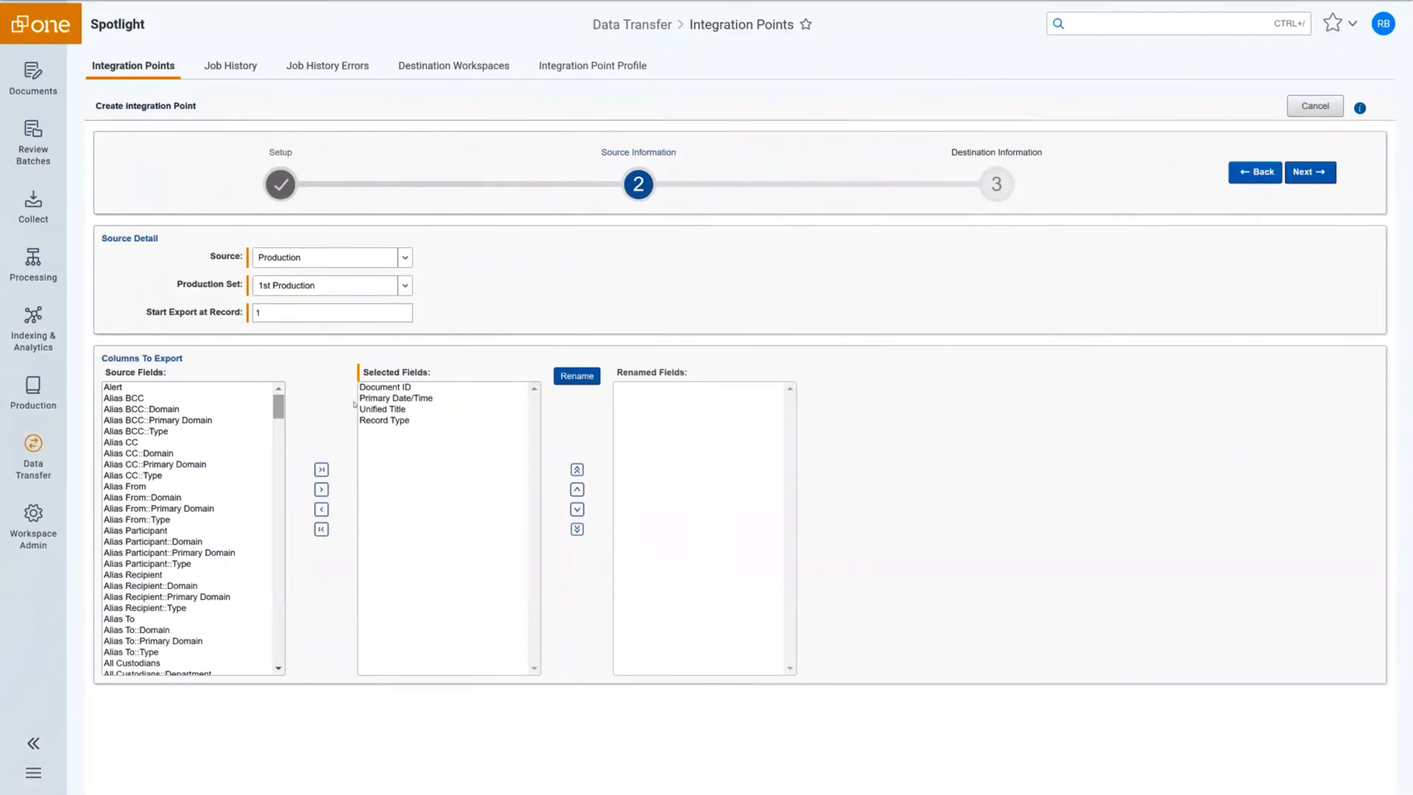
Keep Production / 1st Production as the source and continue to Destination Information.
click(1297, 178)
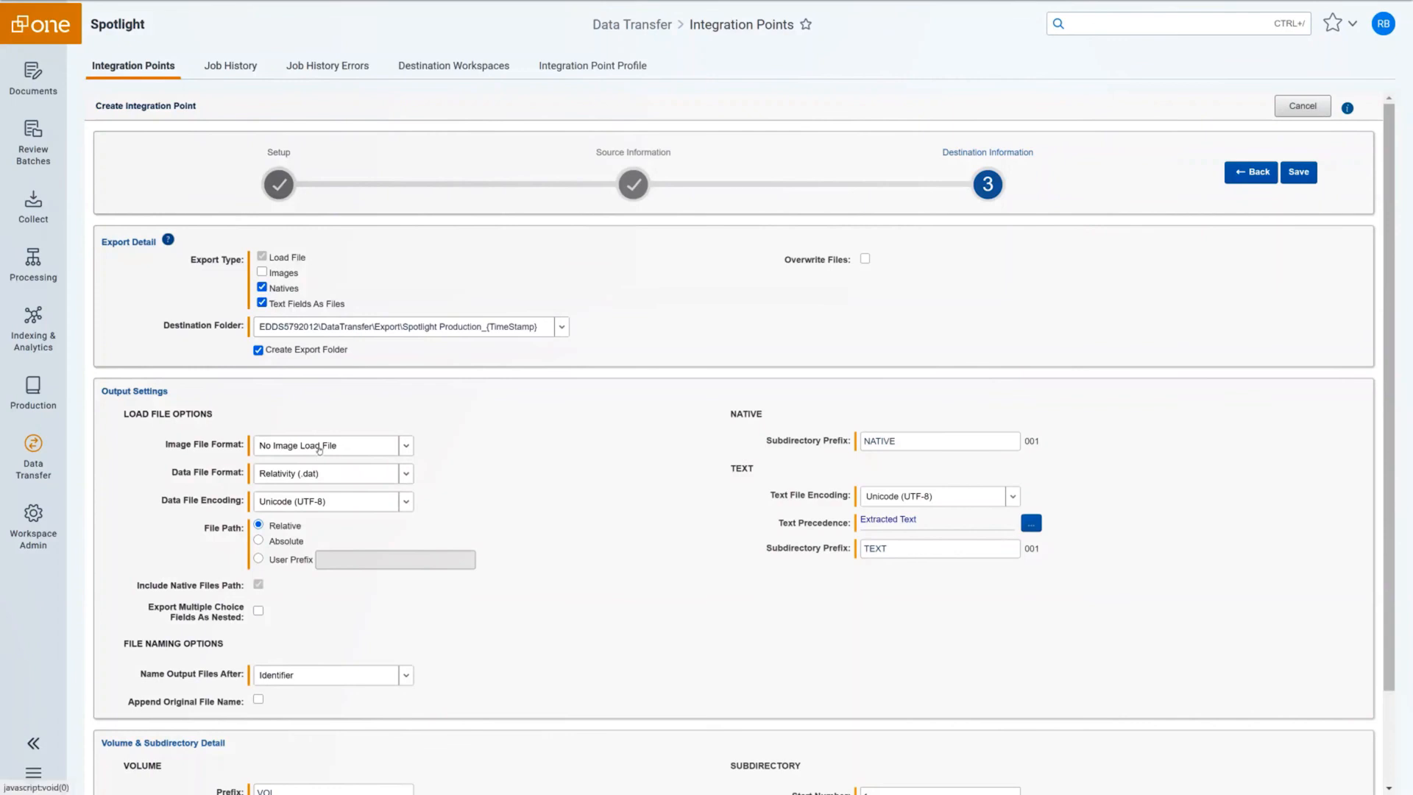
Save the Spotlight Production integration point, then run the export and confirm with OK.
click(1300, 174)
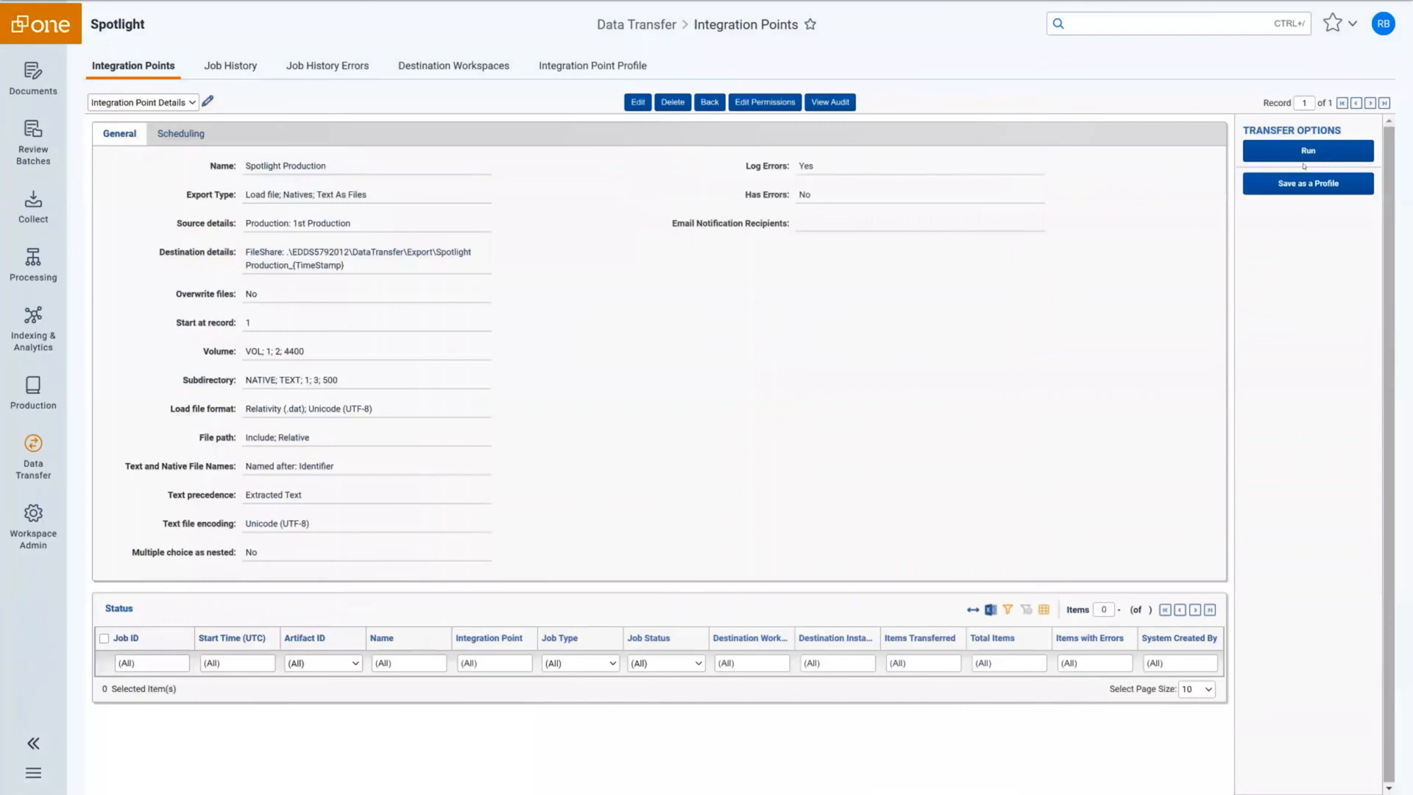
click(1308, 153)
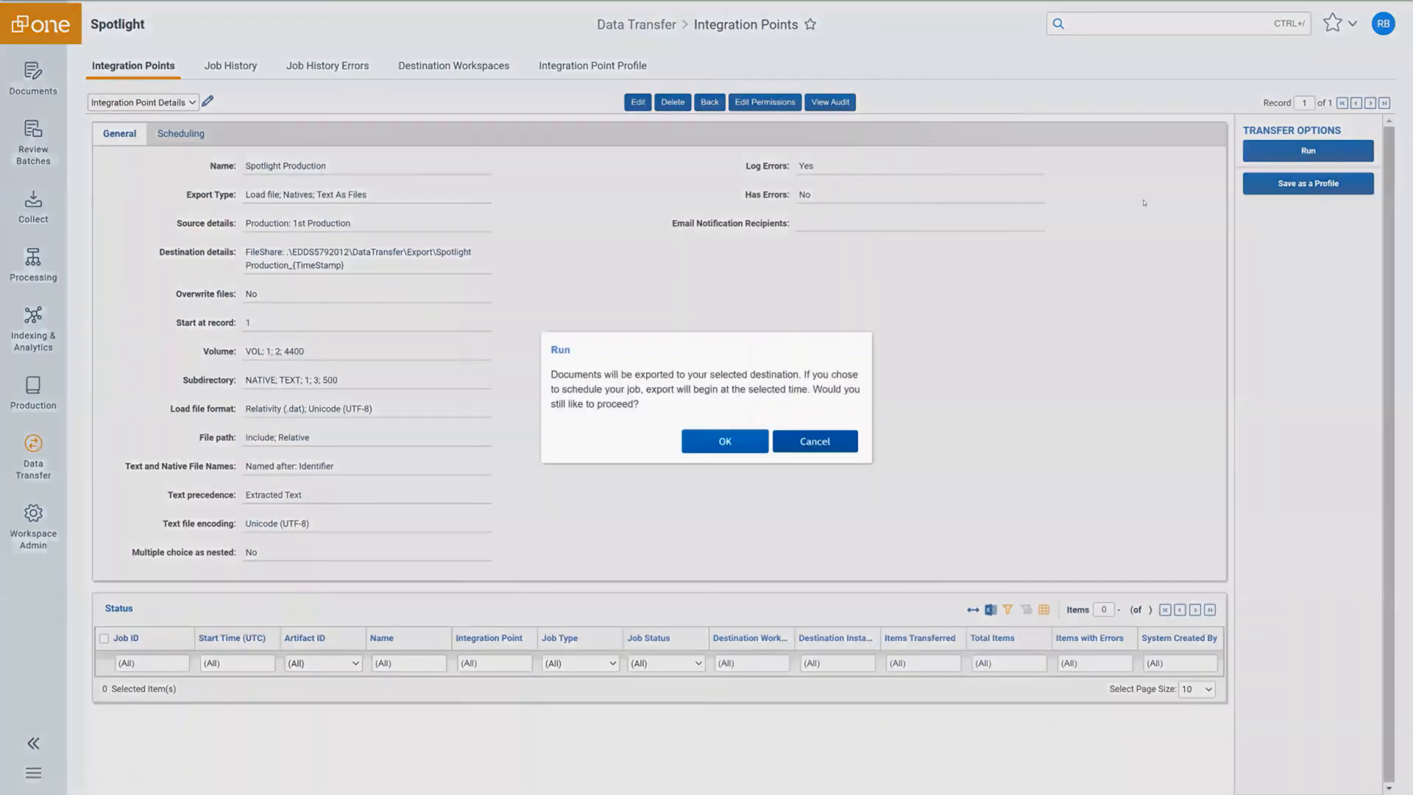
click(750, 445)
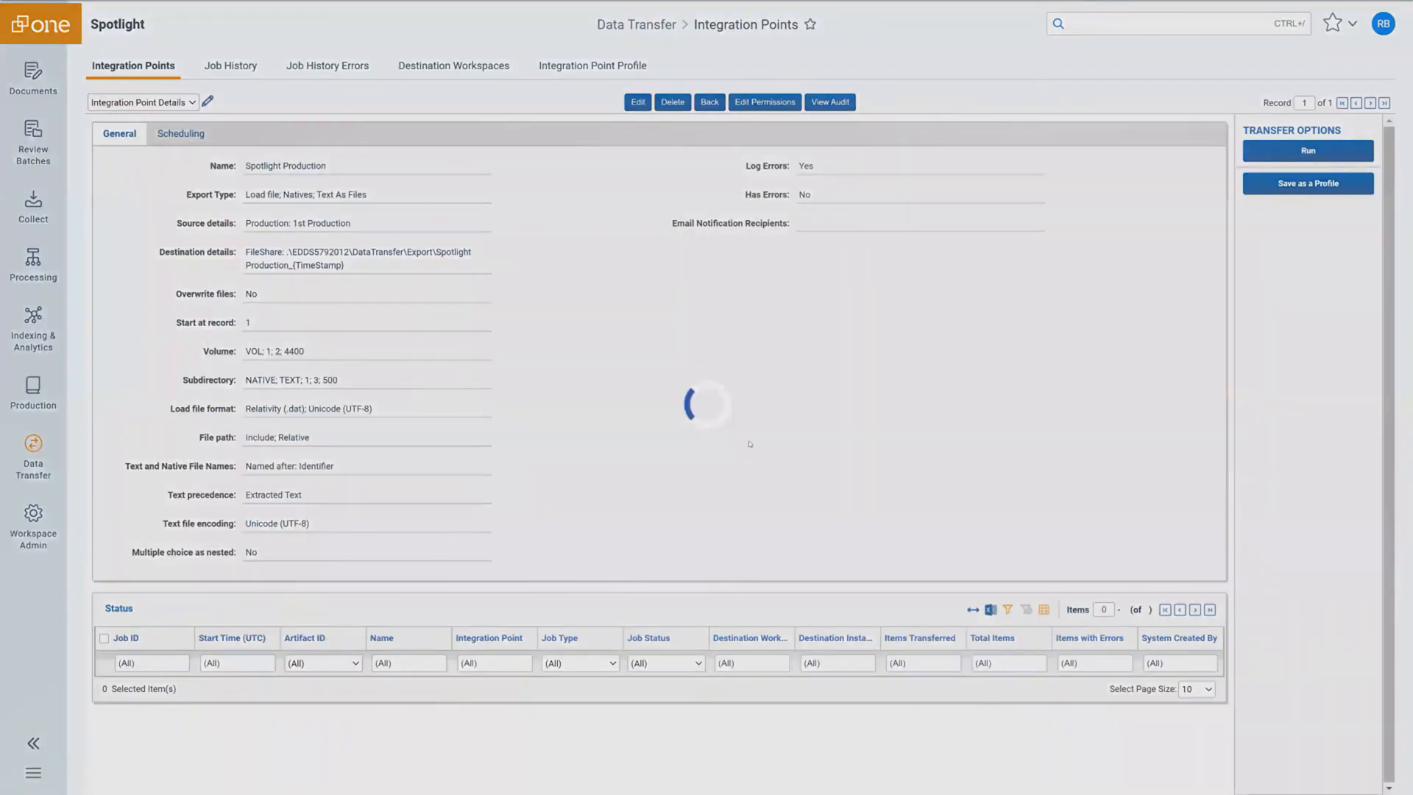